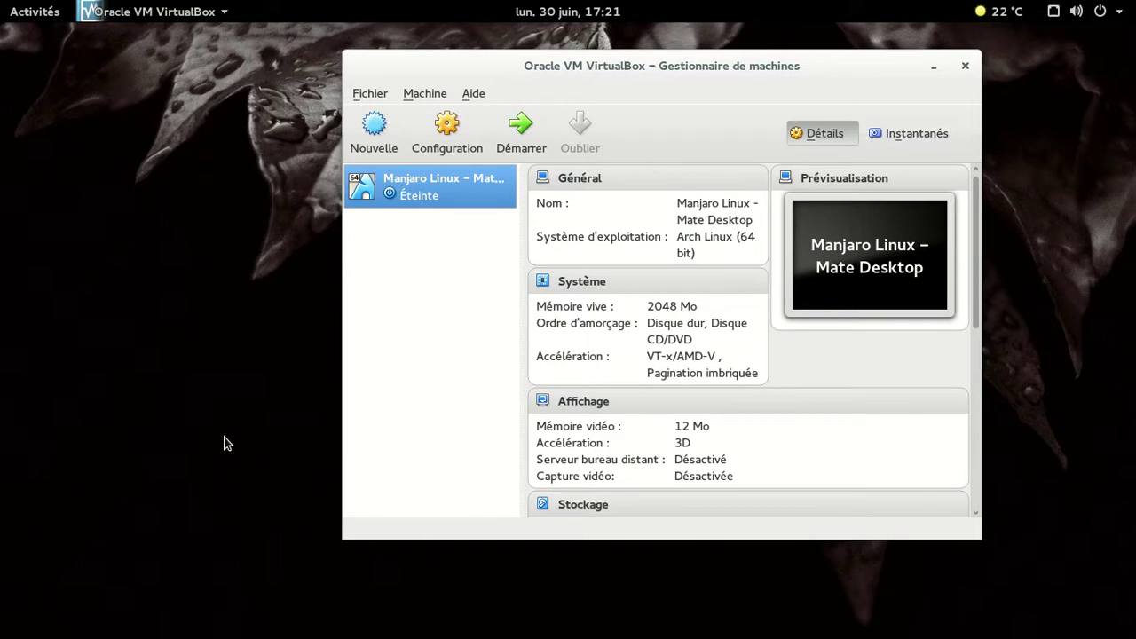
# - Boot the Manjaro Linux – Mate Desktop virtual machine from its Manjaro Linux entry and display it full screen
pyautogui.click(512, 145)
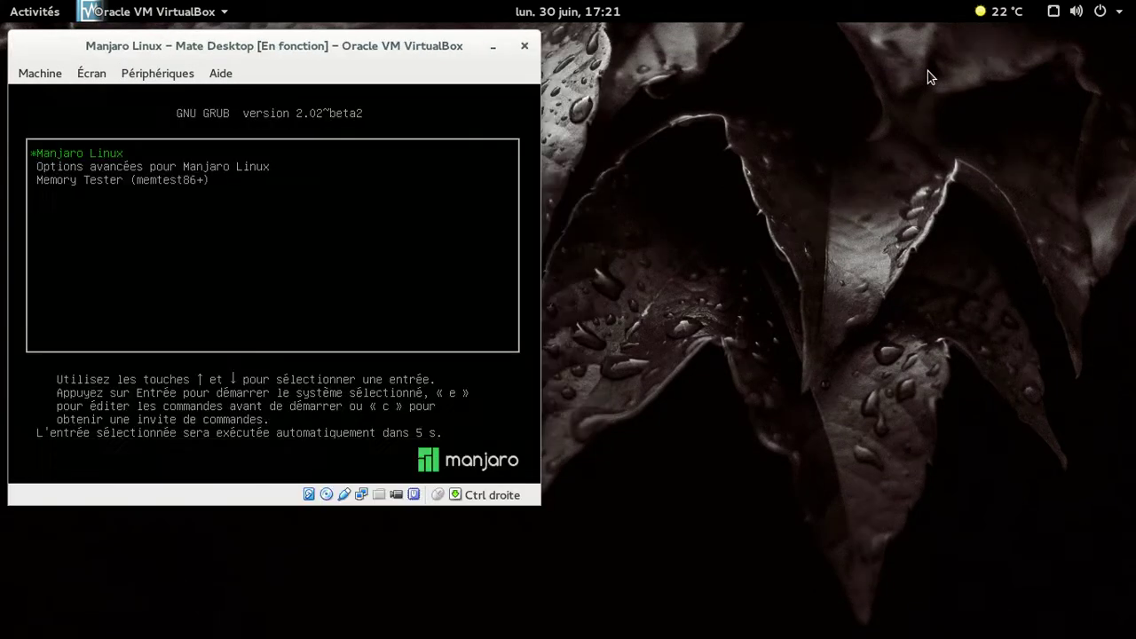
pyautogui.press('Return')
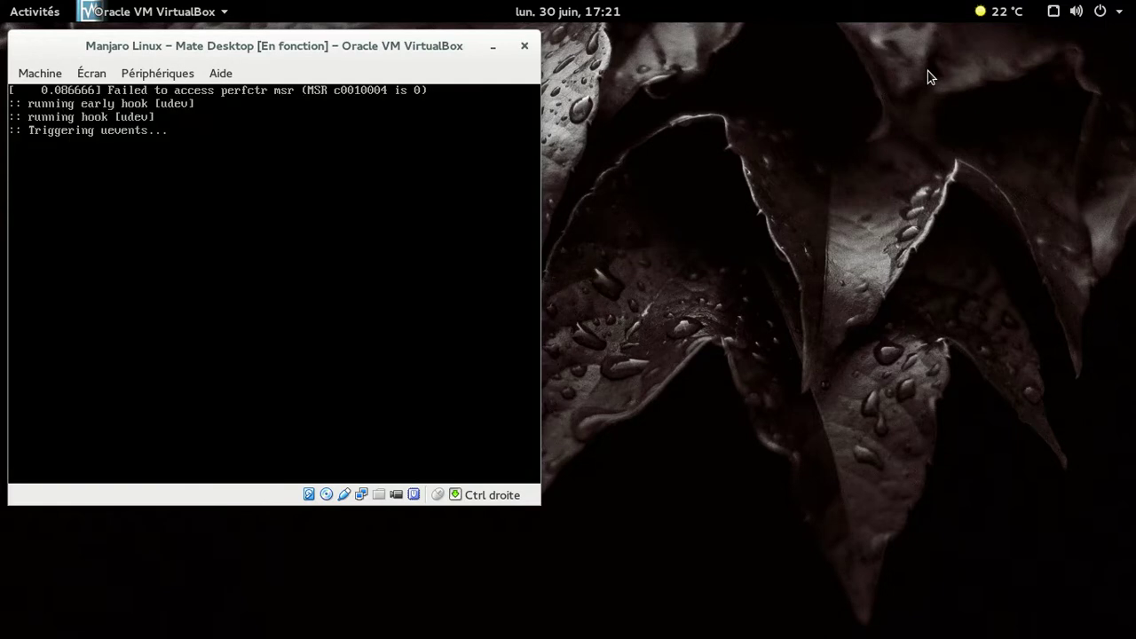
pyautogui.hotkey('ctrl', 'f')
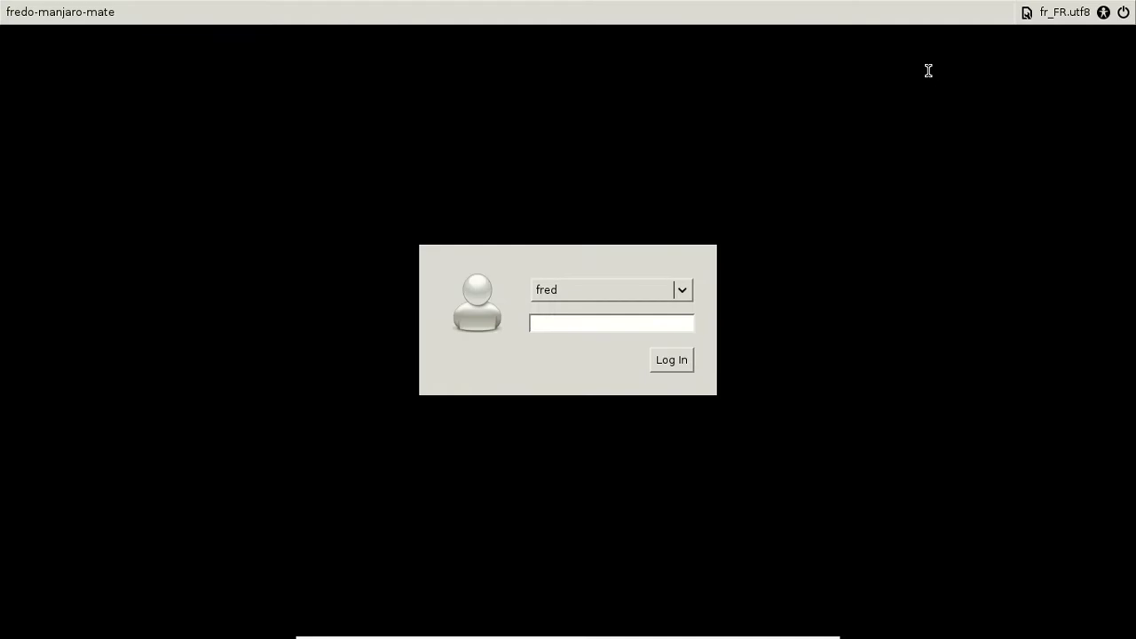
# - Log in to the desktop with the account password and dismiss the network connection notification
pyautogui.write('••••••••')
pyautogui.press('Return')
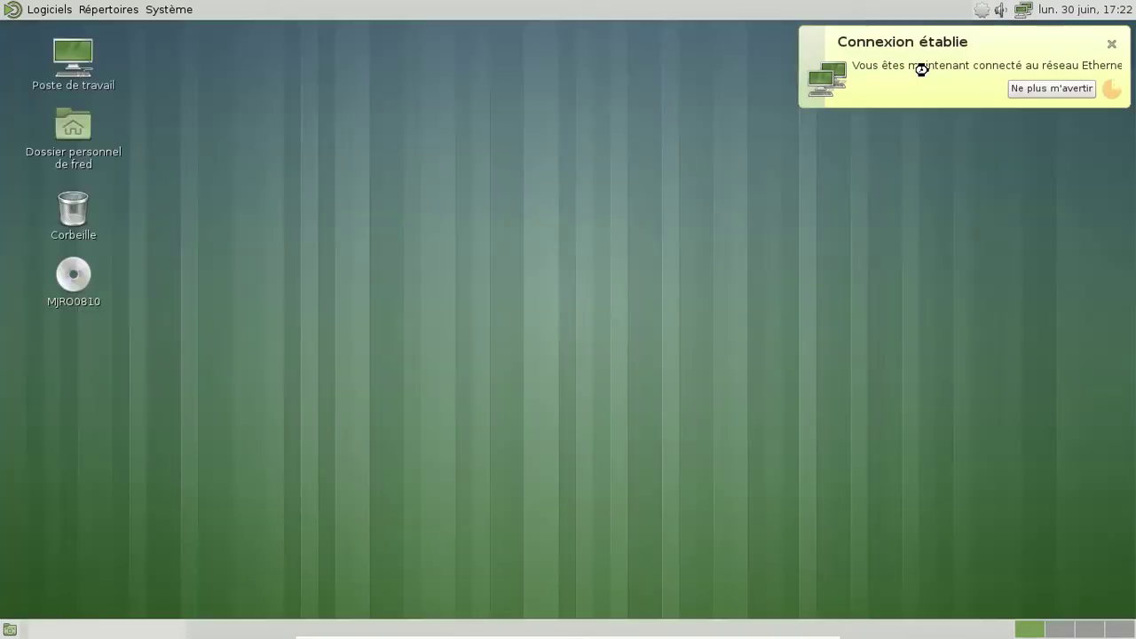
pyautogui.click(1111, 44)
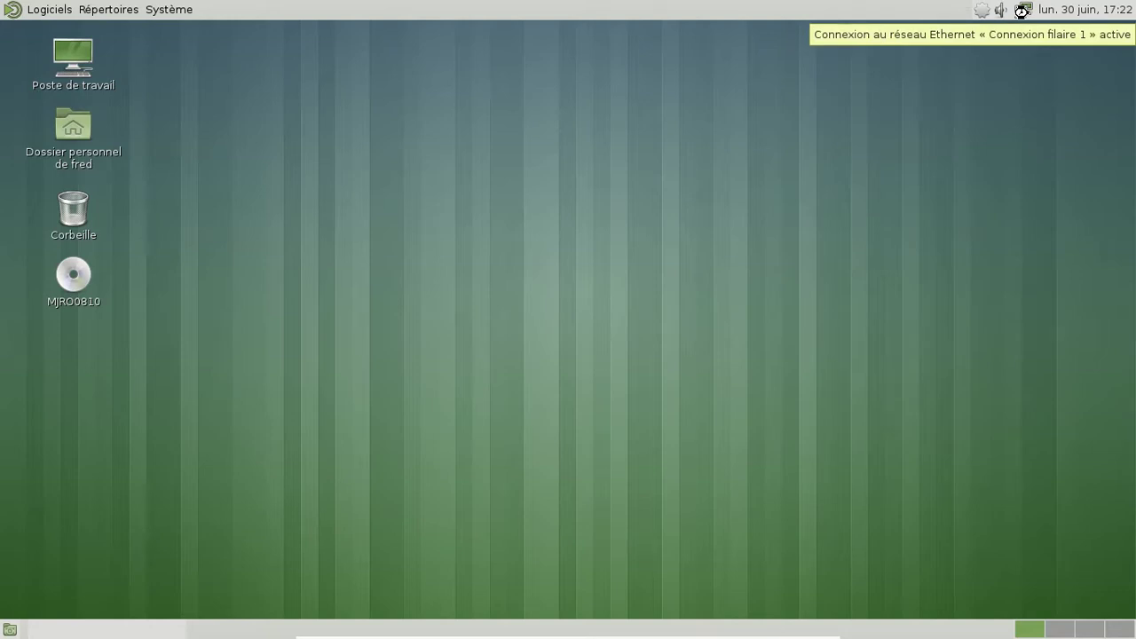
# - Raise the system's output volume and open the sound preferences
pyautogui.click(1021, 11)
pyautogui.click(1004, 18)
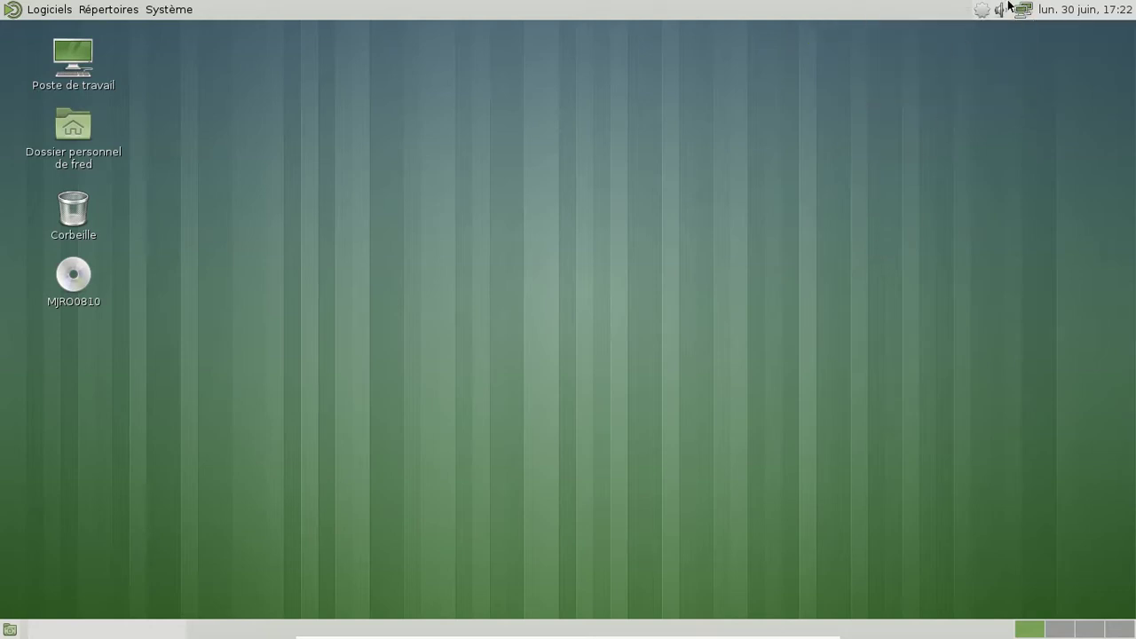
pyautogui.click(1007, 7)
pyautogui.moveTo(1004, 91); pyautogui.dragTo(1015, 19)
pyautogui.rightClick(1003, 10)
pyautogui.click(1017, 45)
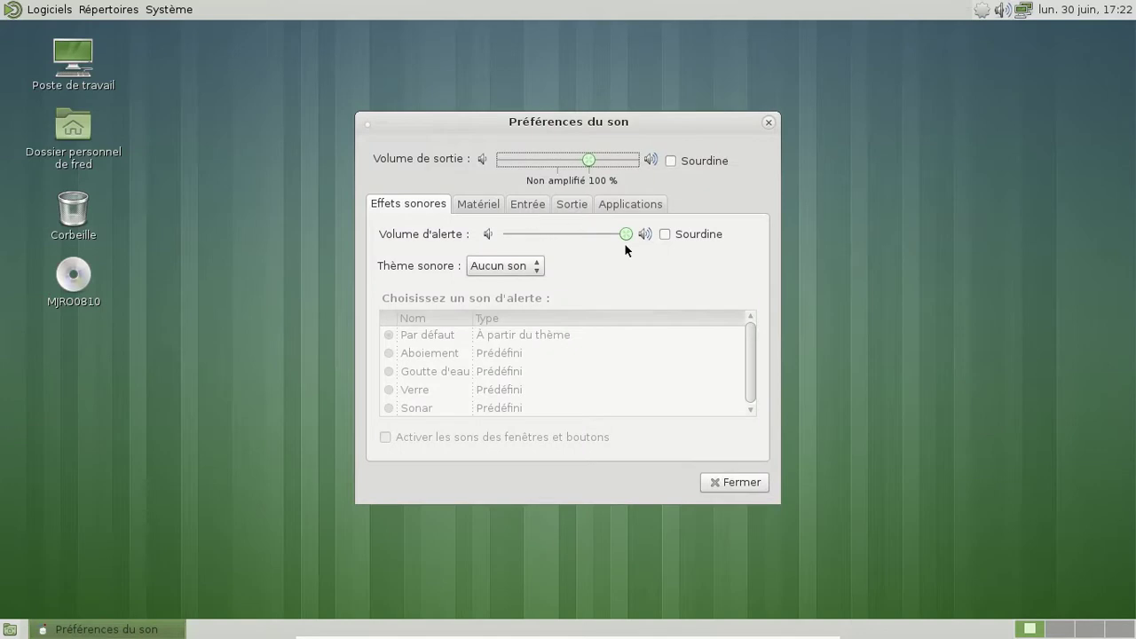
# - Set the sound theme to Default and leave the alert volume unmuted
pyautogui.click(665, 234)
pyautogui.click(505, 265)
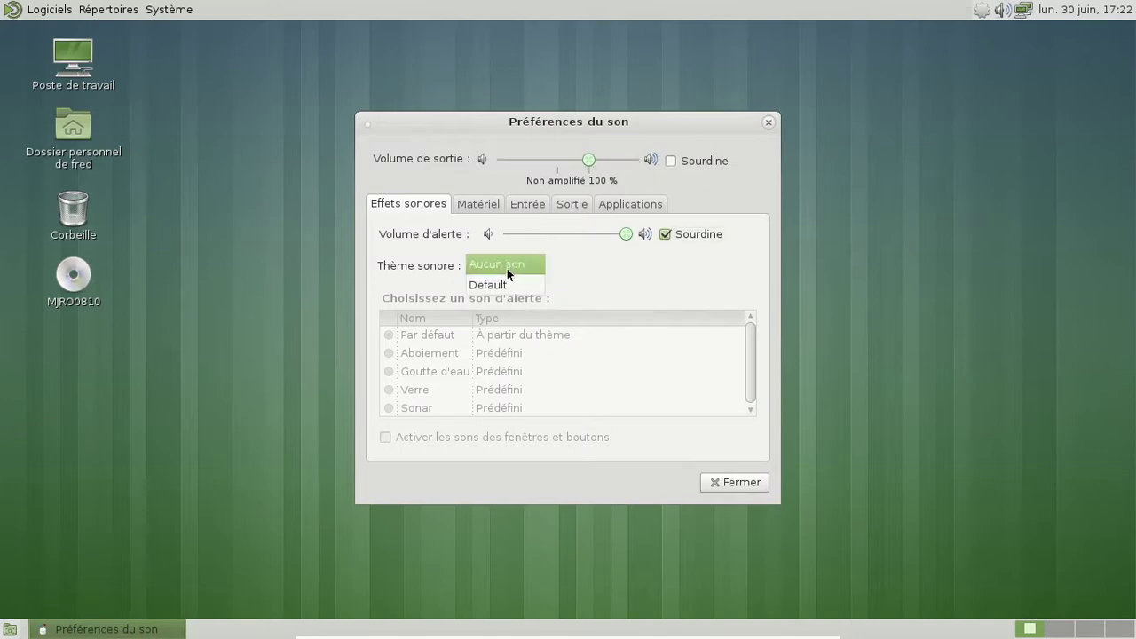
pyautogui.click(490, 284)
pyautogui.click(667, 235)
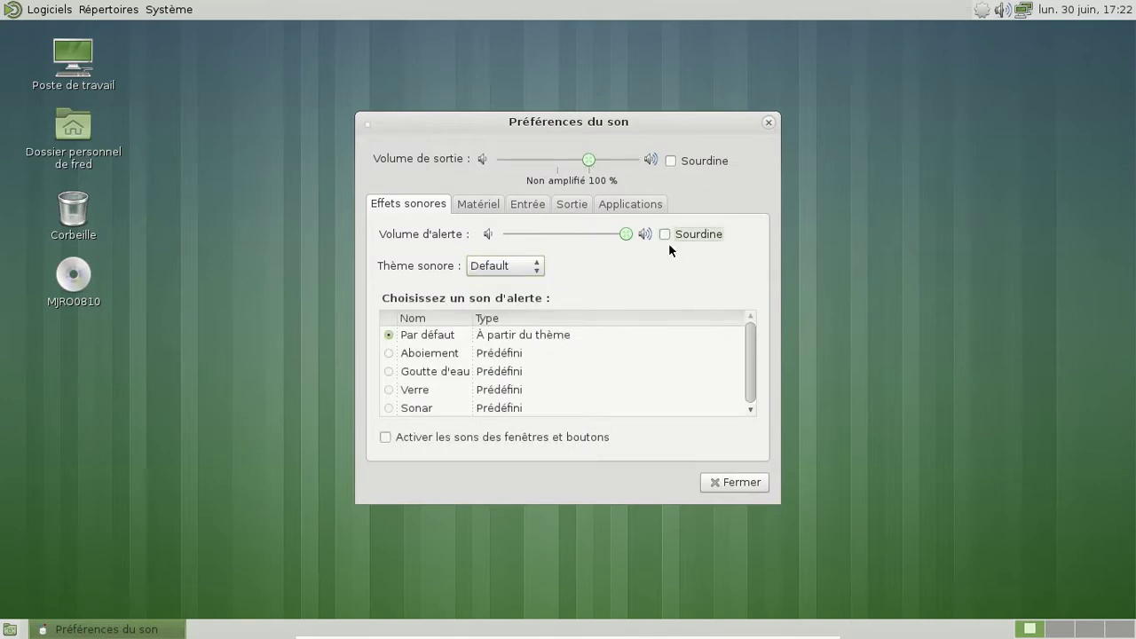
# - Review the hardware, input, output and application sound settings, and close the sound preferences
pyautogui.click(500, 206)
pyautogui.click(521, 206)
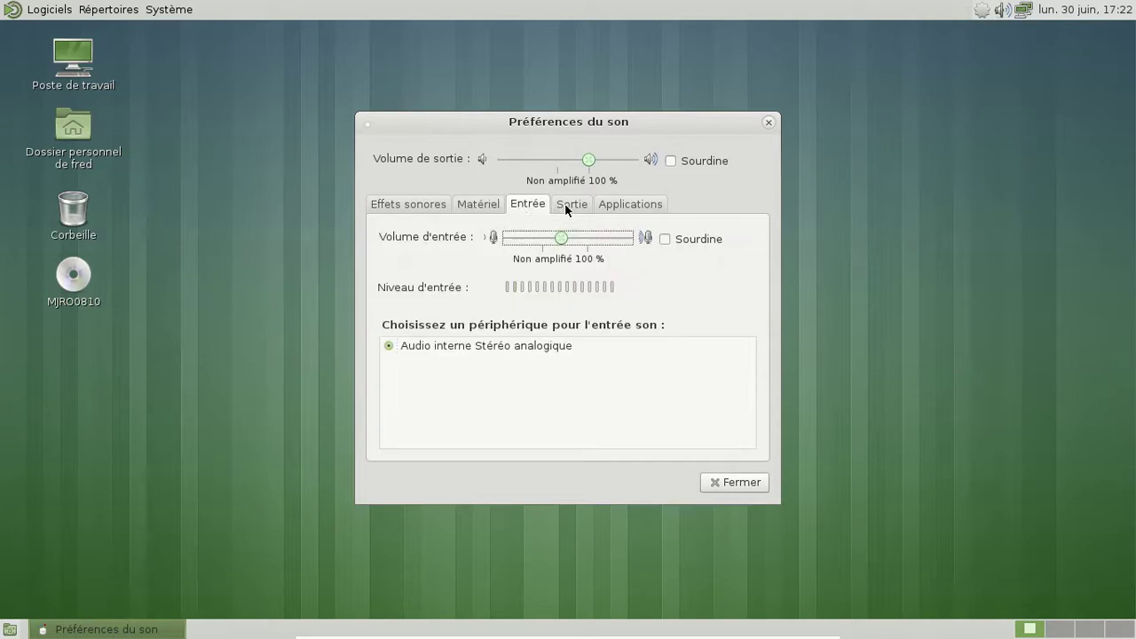
pyautogui.click(563, 203)
pyautogui.click(531, 207)
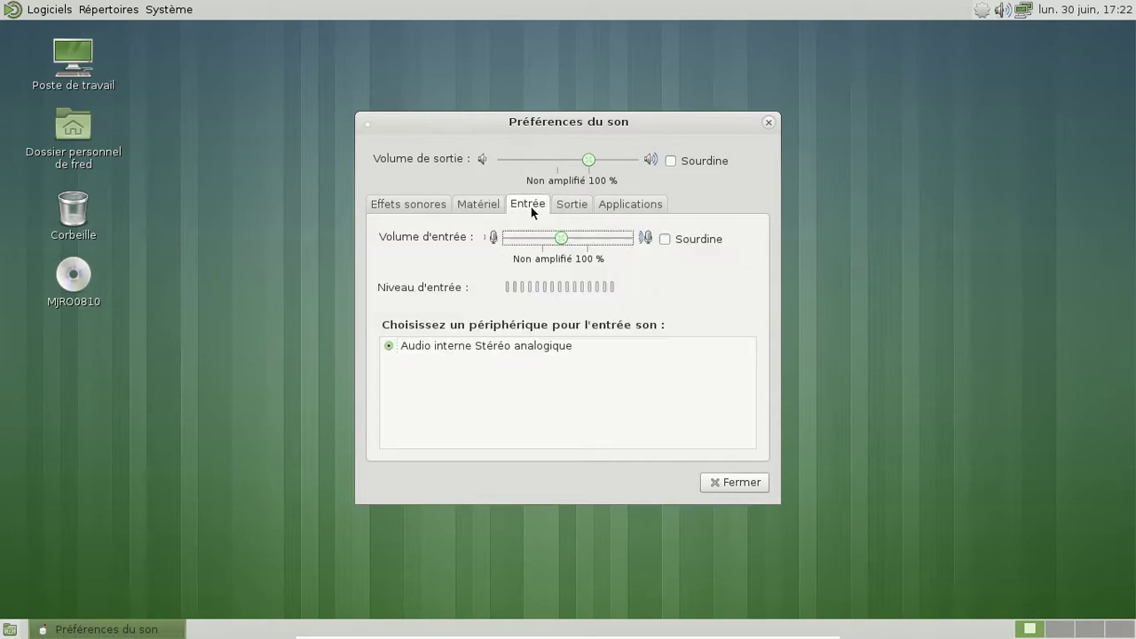
pyautogui.click(625, 204)
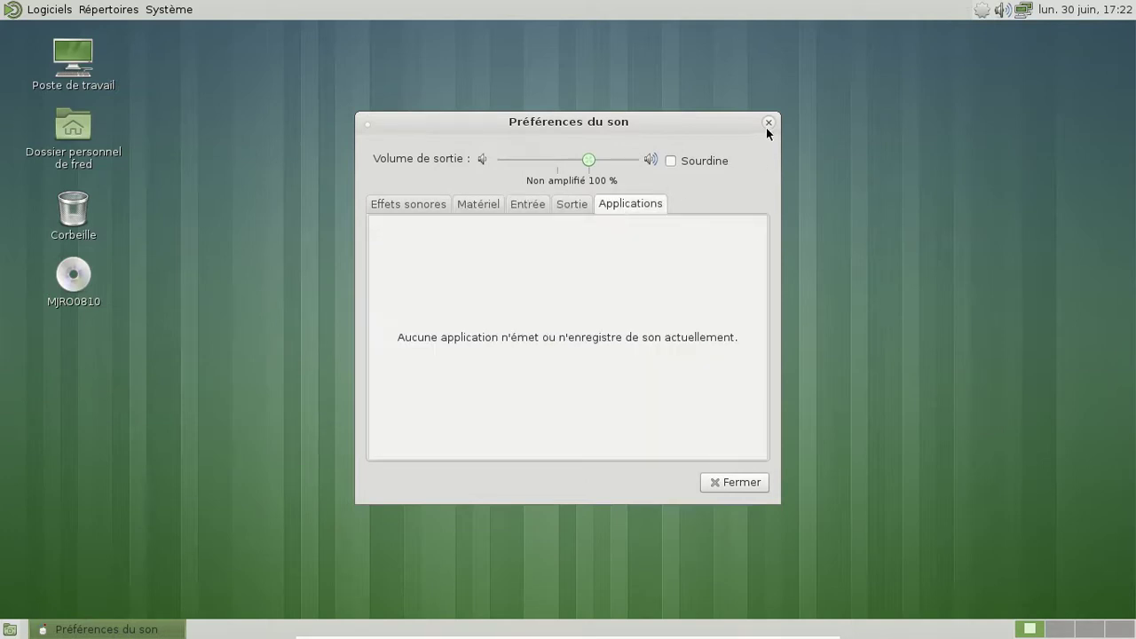
pyautogui.click(768, 124)
pyautogui.click(23, 12)
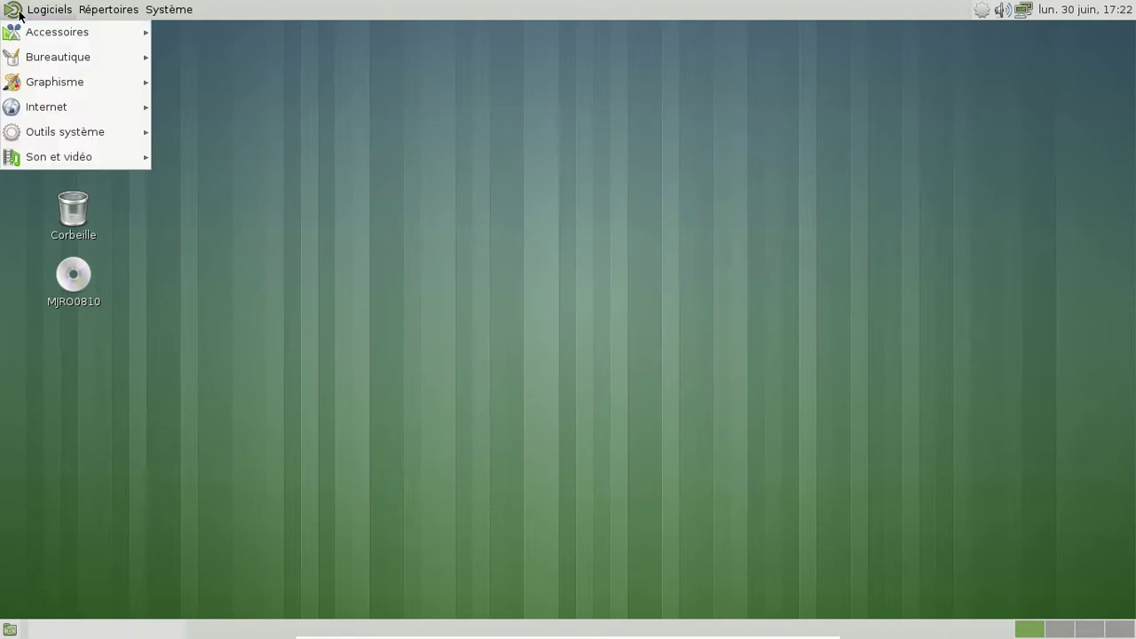
pyautogui.moveTo(27, 40)
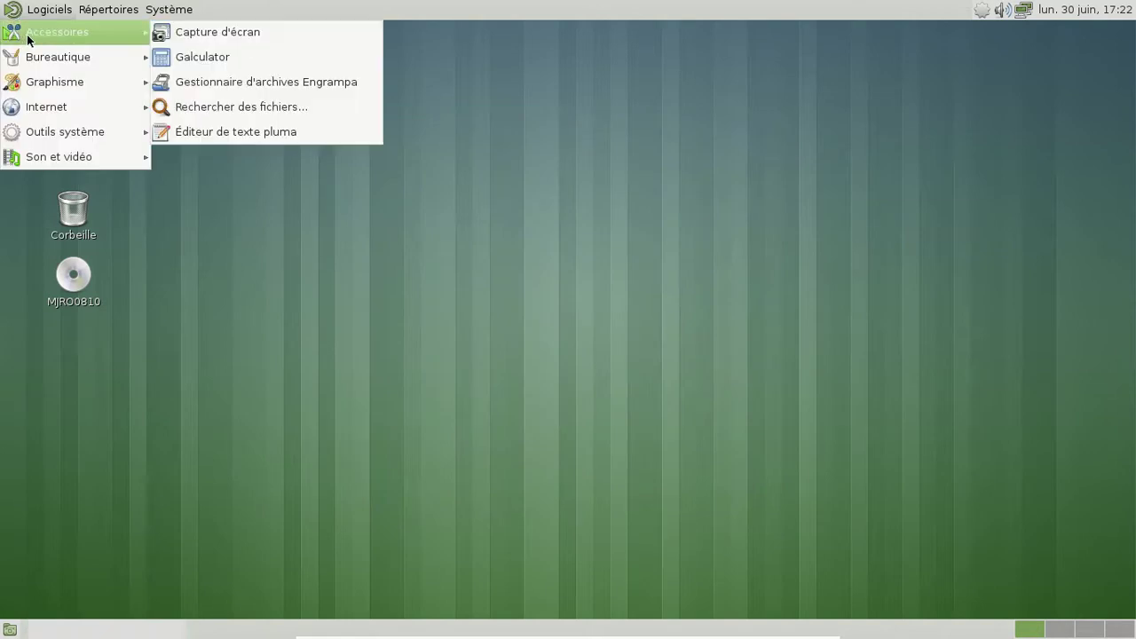
pyautogui.moveTo(34, 60)
pyautogui.moveTo(56, 79)
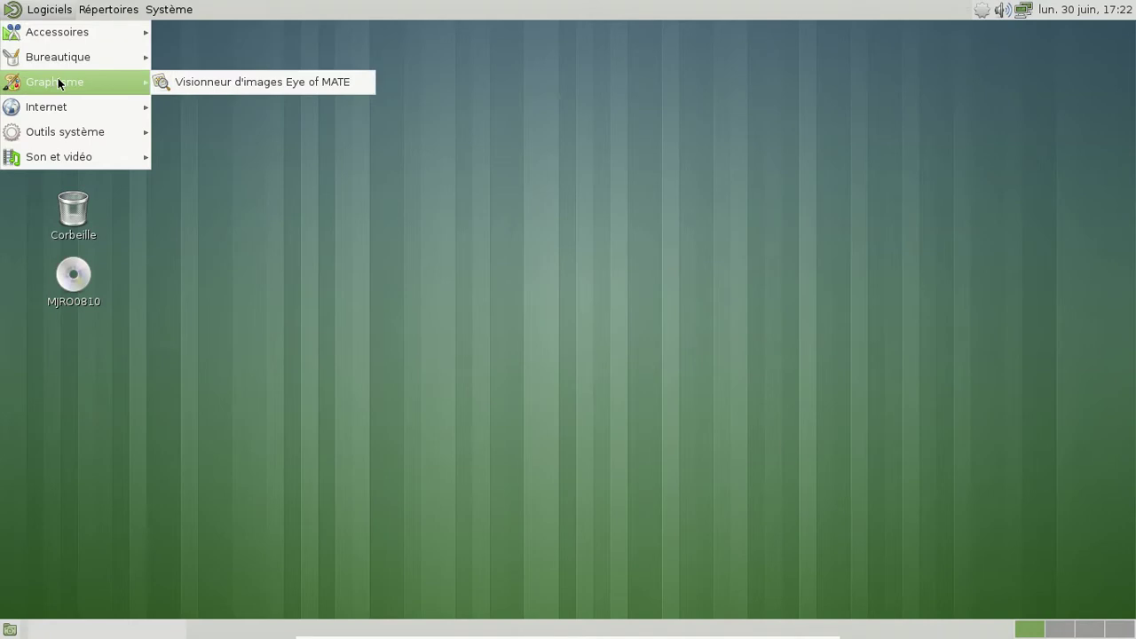
pyautogui.moveTo(75, 131)
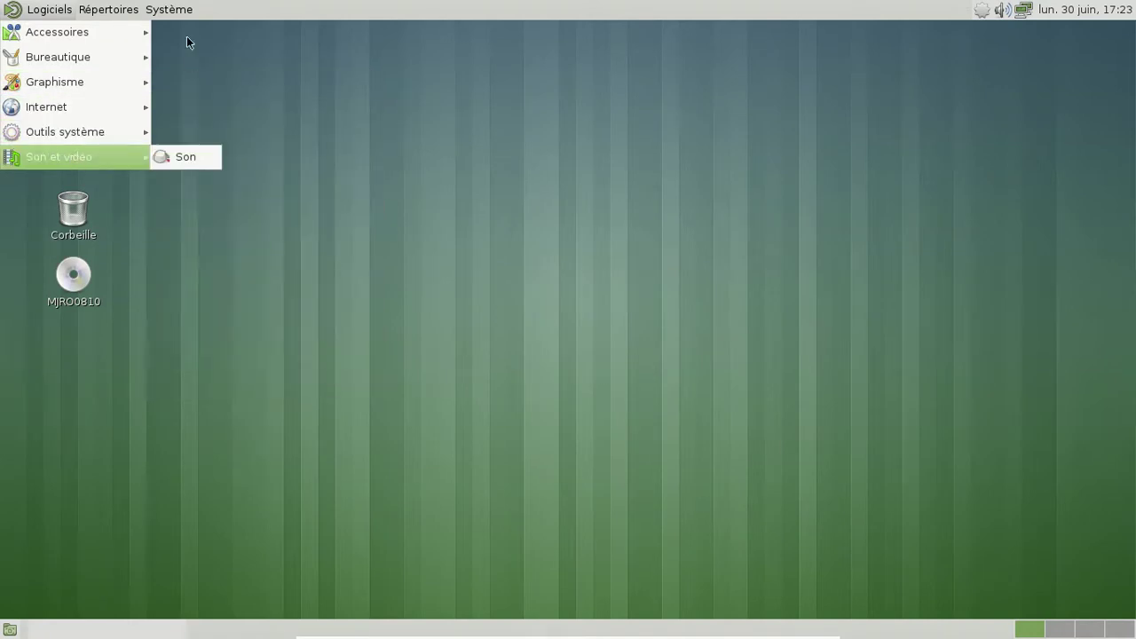
# - View the current user's personal details under À propos de moi and close them
pyautogui.moveTo(169, 9)
pyautogui.moveTo(184, 32)
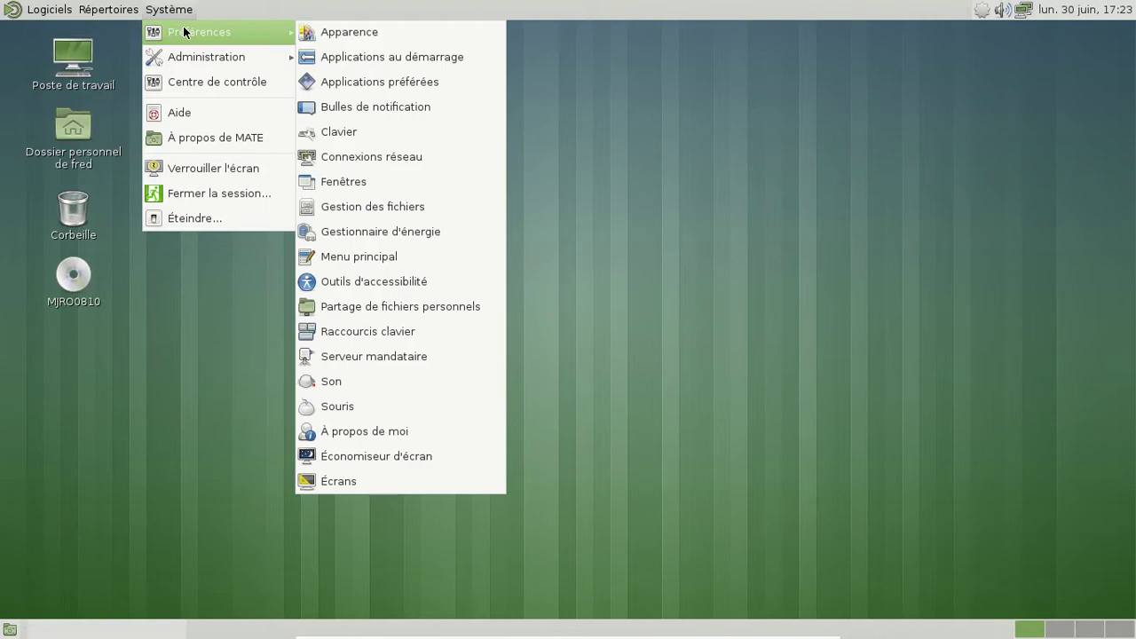
pyautogui.click(419, 431)
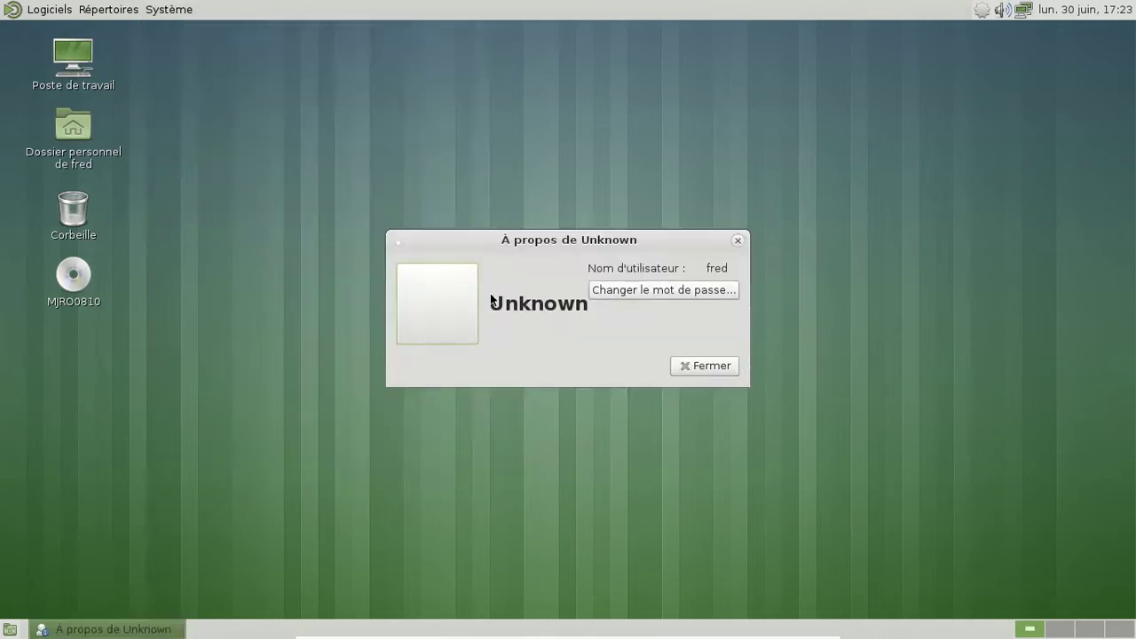
pyautogui.click(698, 363)
# - Open the Utilisateurs et groupes administration tool, choosing Arch Linux as the platform
pyautogui.click(192, 10)
pyautogui.moveTo(193, 30)
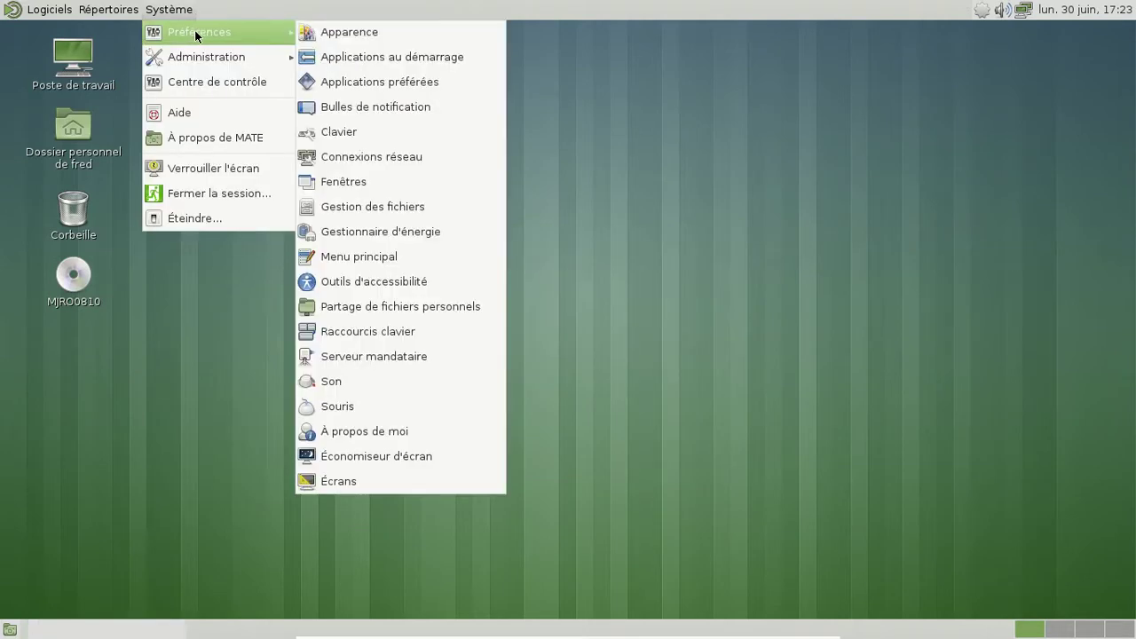
pyautogui.moveTo(248, 66)
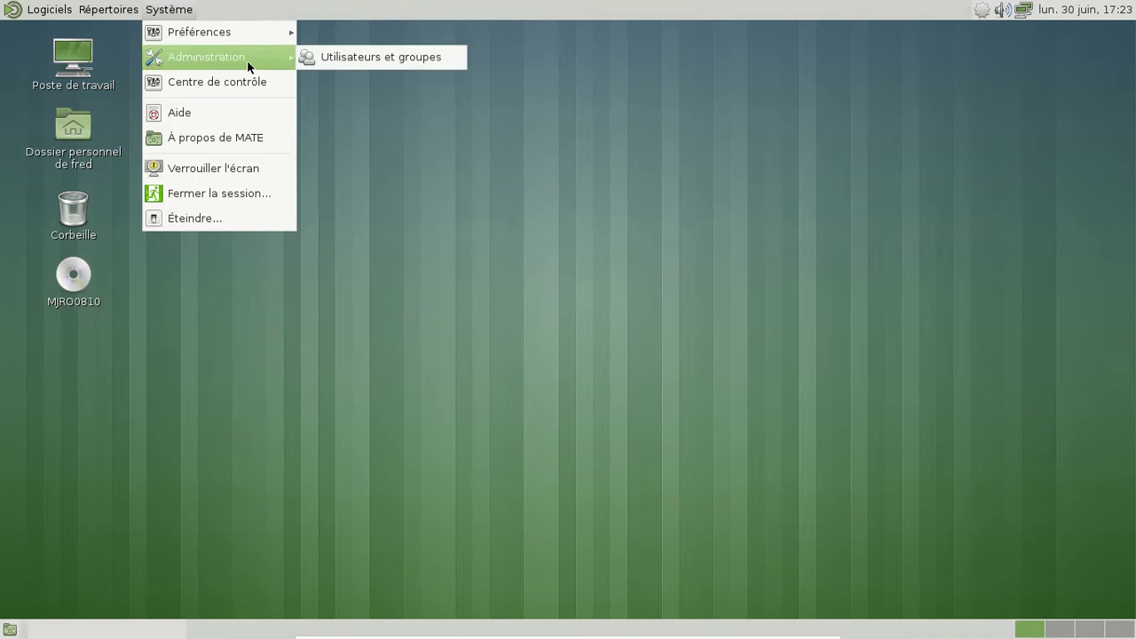
pyautogui.click(333, 58)
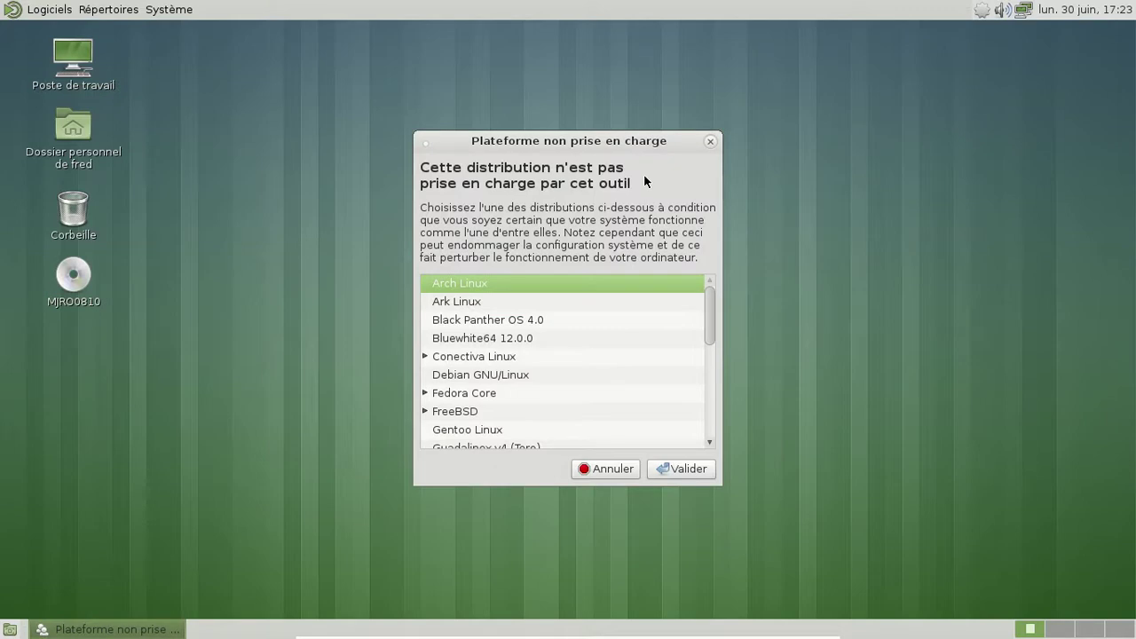
pyautogui.click(689, 469)
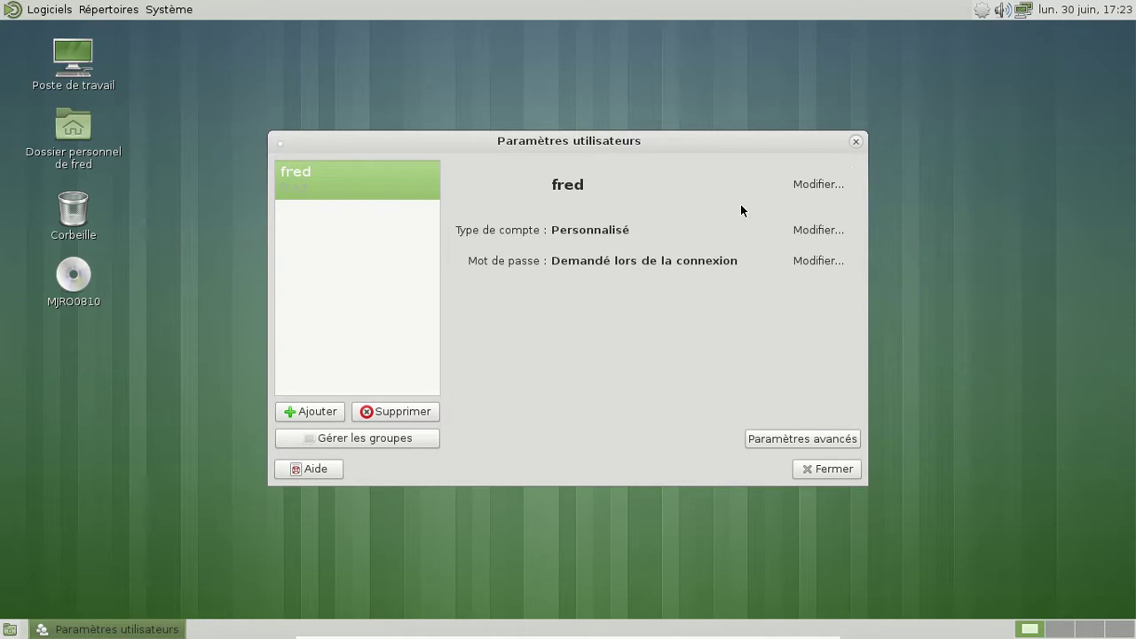
# - Try to change the user account's full name in the user settings, and close the settings
pyautogui.click(817, 184)
pyautogui.write('Frederic Bezies')
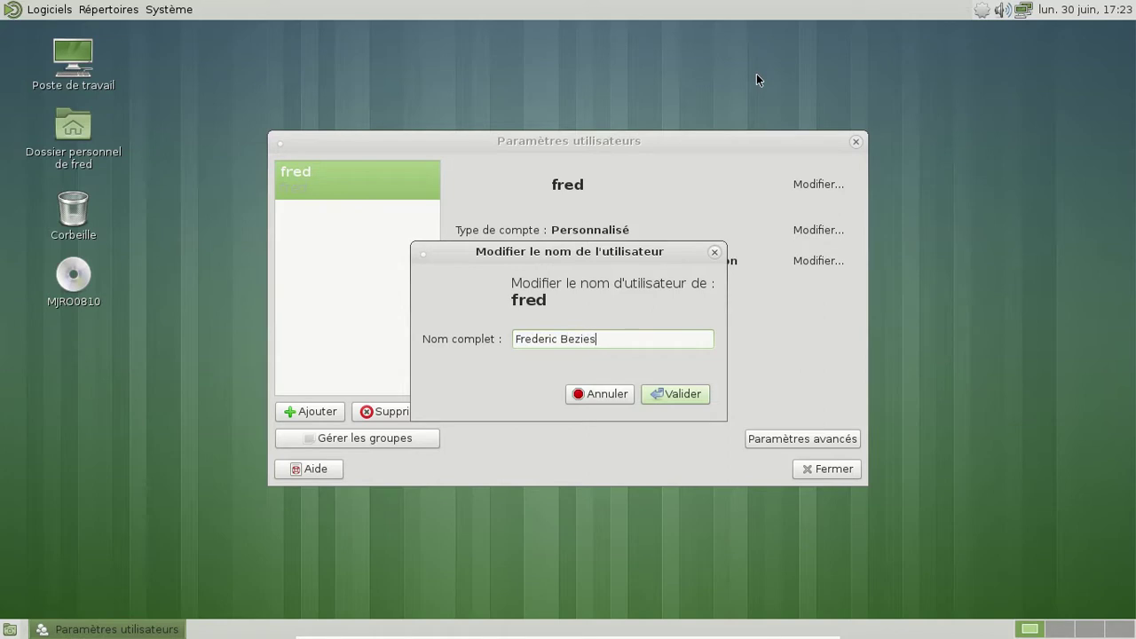
pyautogui.click(668, 393)
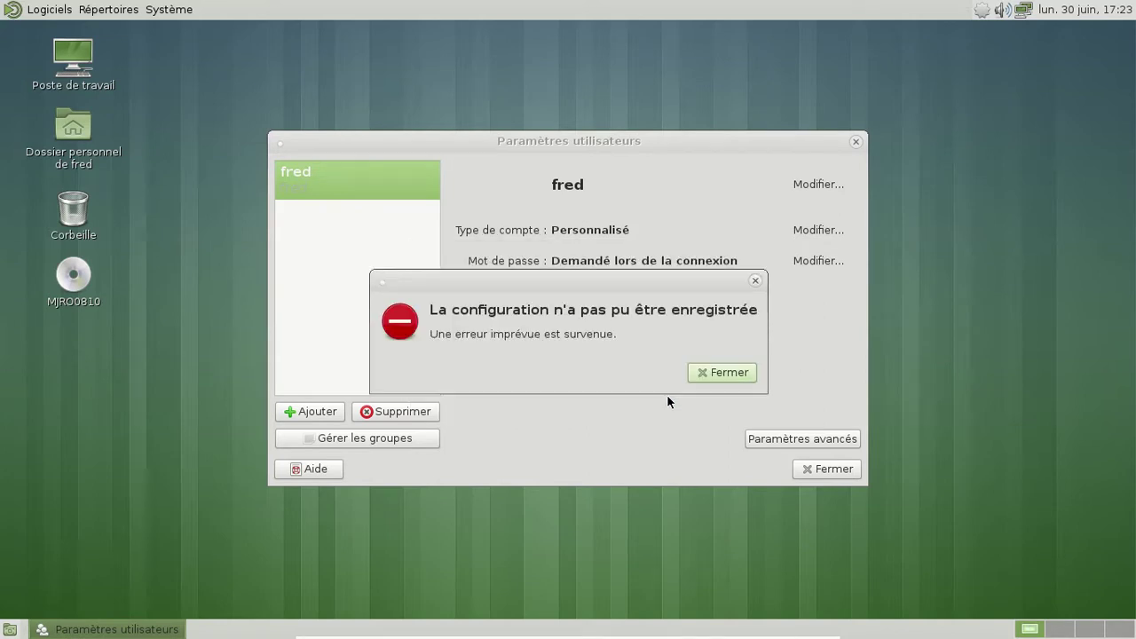
pyautogui.click(723, 374)
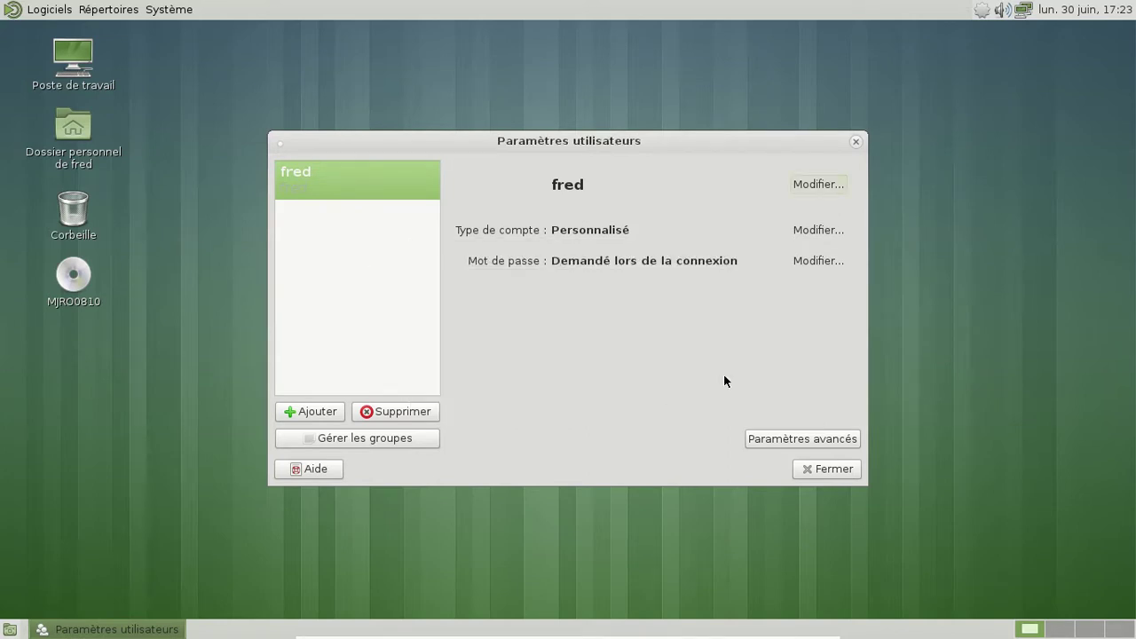
pyautogui.click(818, 469)
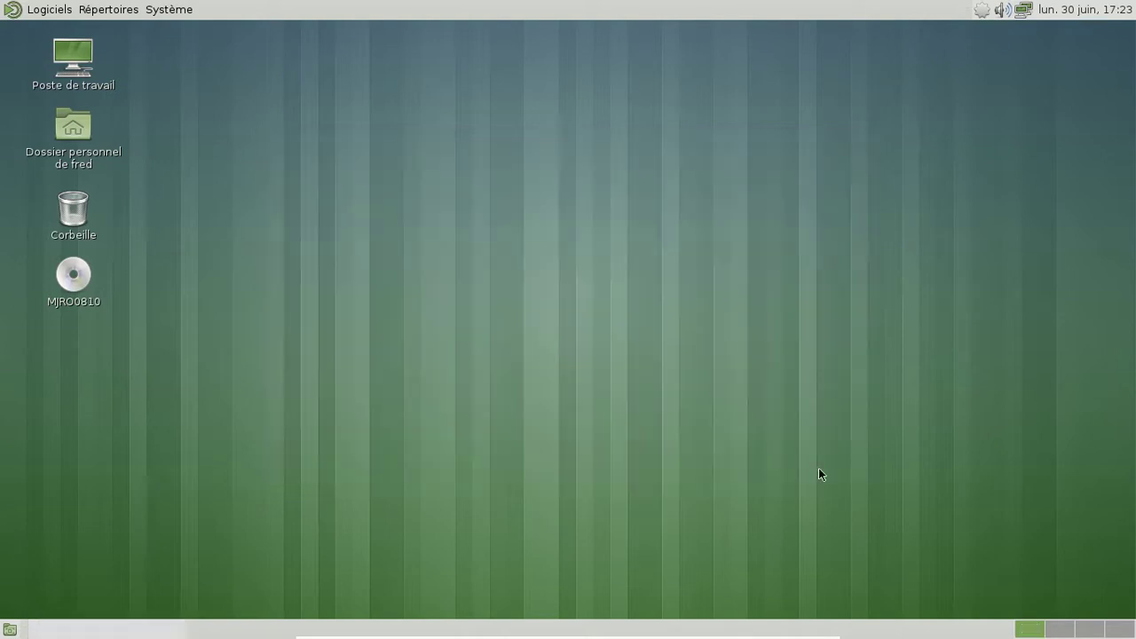
# - Open Terminal MATE and run chfn for the current user account
pyautogui.click(66, 10)
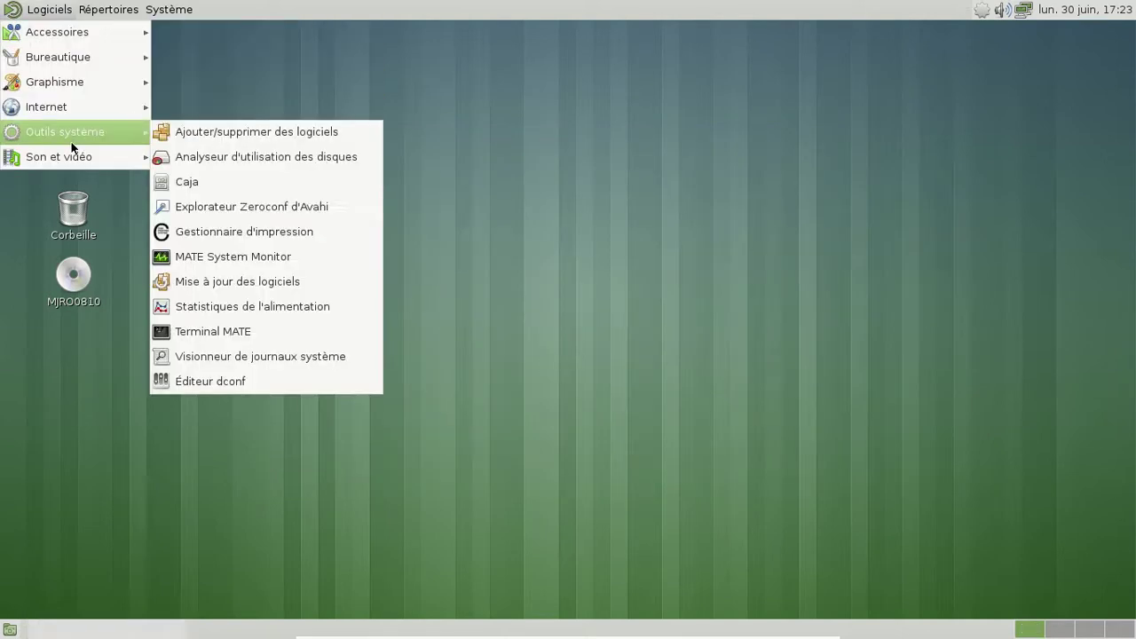
pyautogui.click(247, 332)
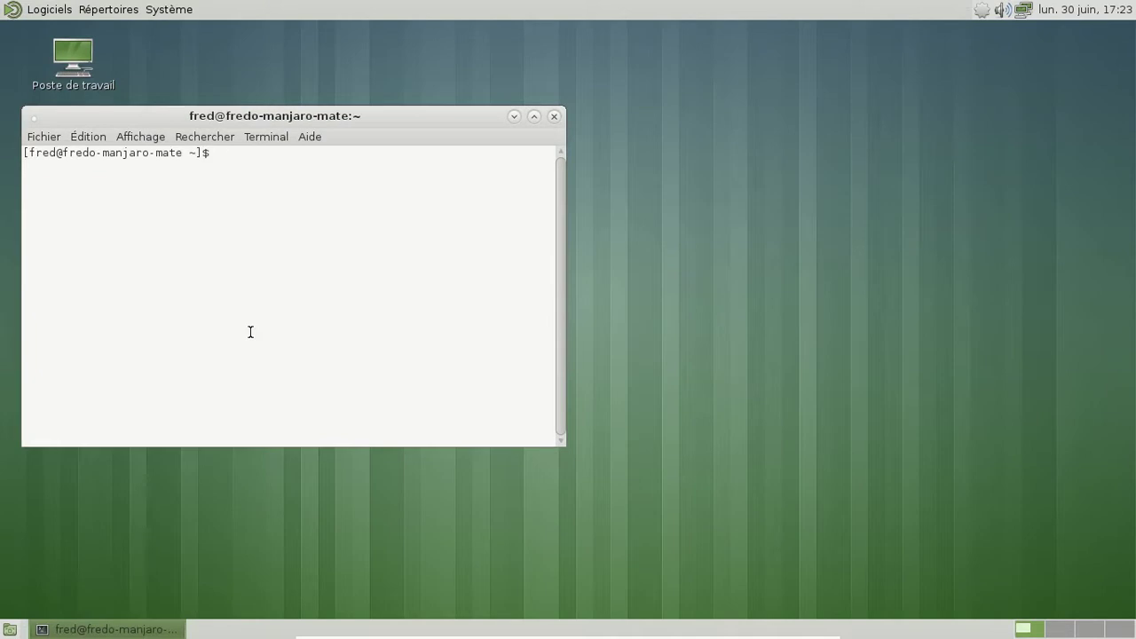
pyautogui.write('sudo')
pyautogui.press('BackSpace')
pyautogui.press('BackSpace')
pyautogui.press('BackSpace')
pyautogui.press('BackSpace')
pyautogui.press('BackSpace')
pyautogui.write('chg')
pyautogui.press('BackSpace')
pyautogui.write('fn fred')
pyautogui.press('Return')
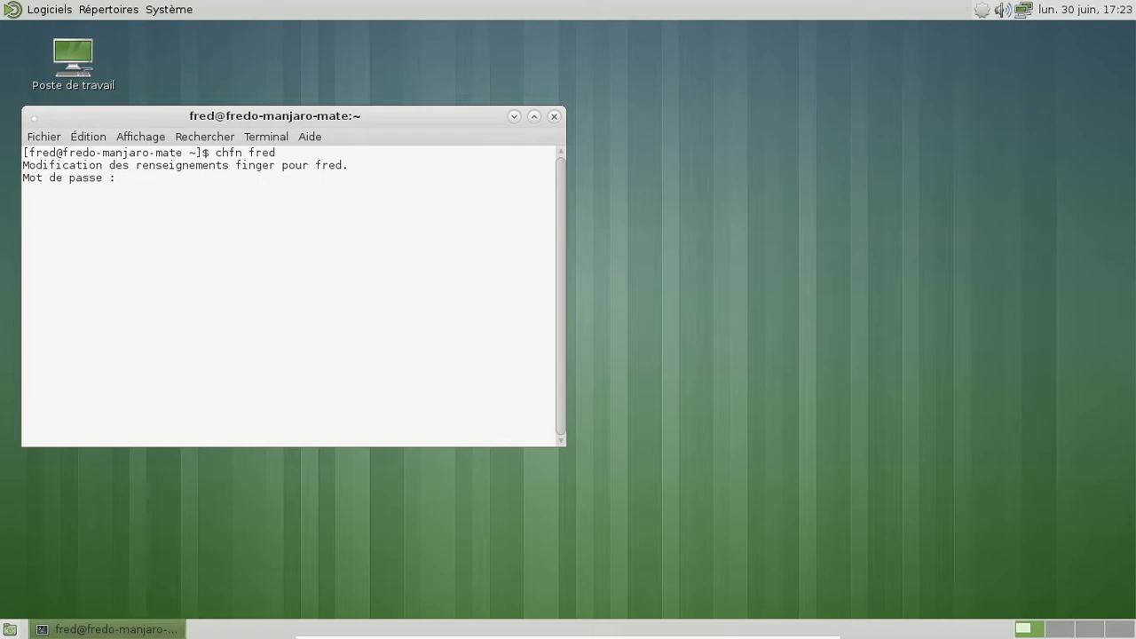
# - Authenticate with the account password, enter the user's full name, skip the remaining chfn fields and exit the terminal
pyautogui.press('Return')
pyautogui.write('Frederic Bezies')
pyautogui.press('Return')
pyautogui.press('Return')
pyautogui.press('Return')
pyautogui.press('Return')
pyautogui.write('exit')
pyautogui.press('Return')
# - View the version information of the MATE desktop environment and close it
pyautogui.click(181, 9)
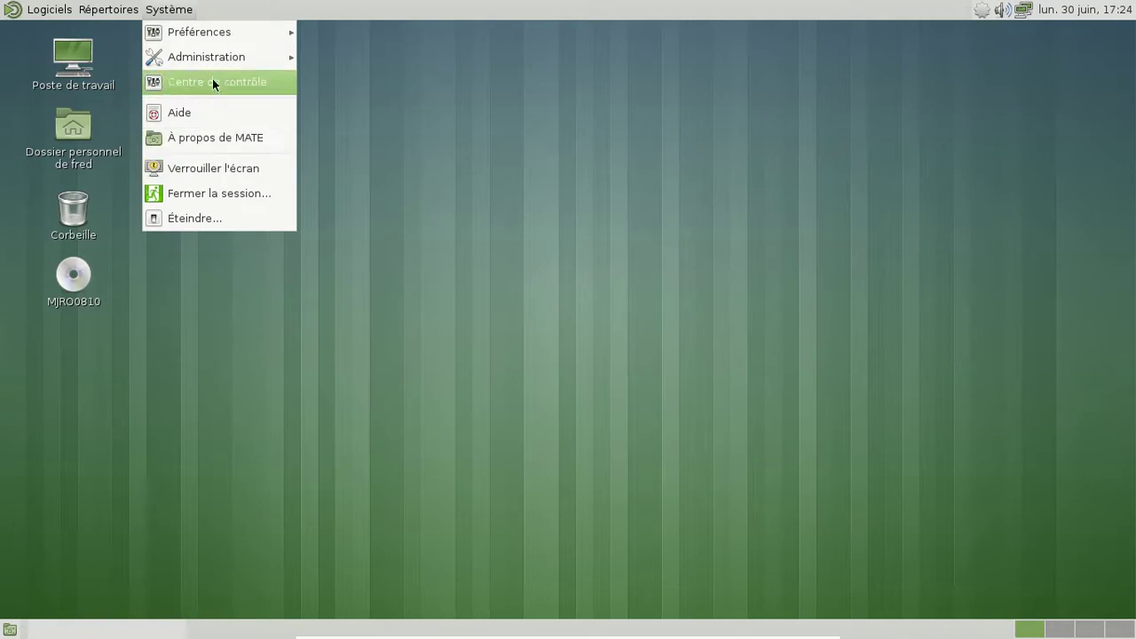
pyautogui.click(217, 130)
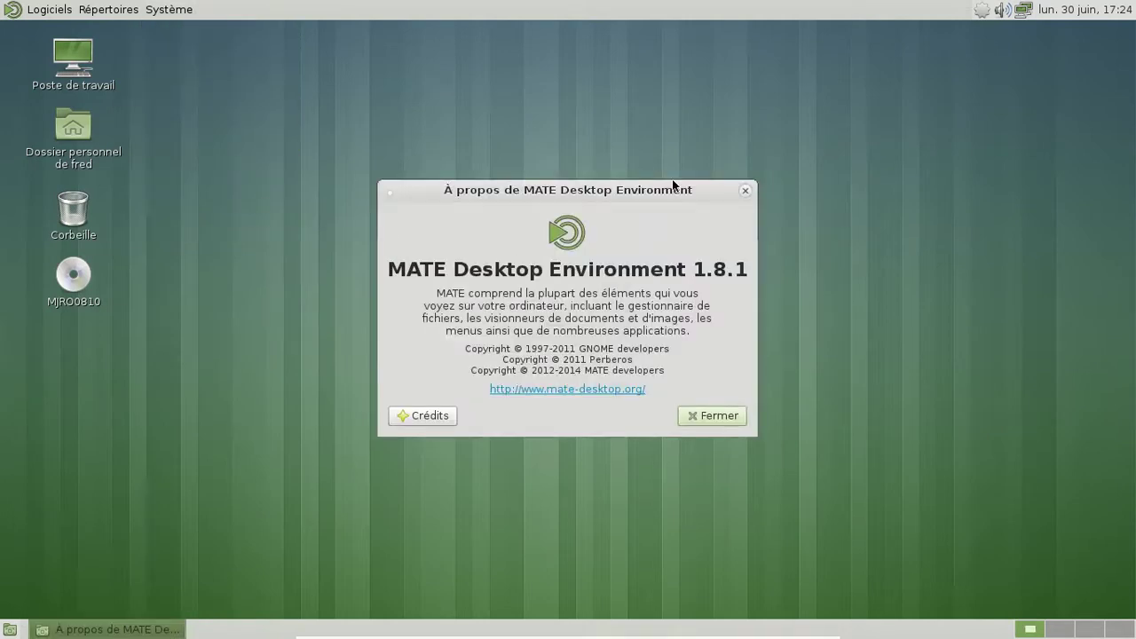
pyautogui.click(716, 421)
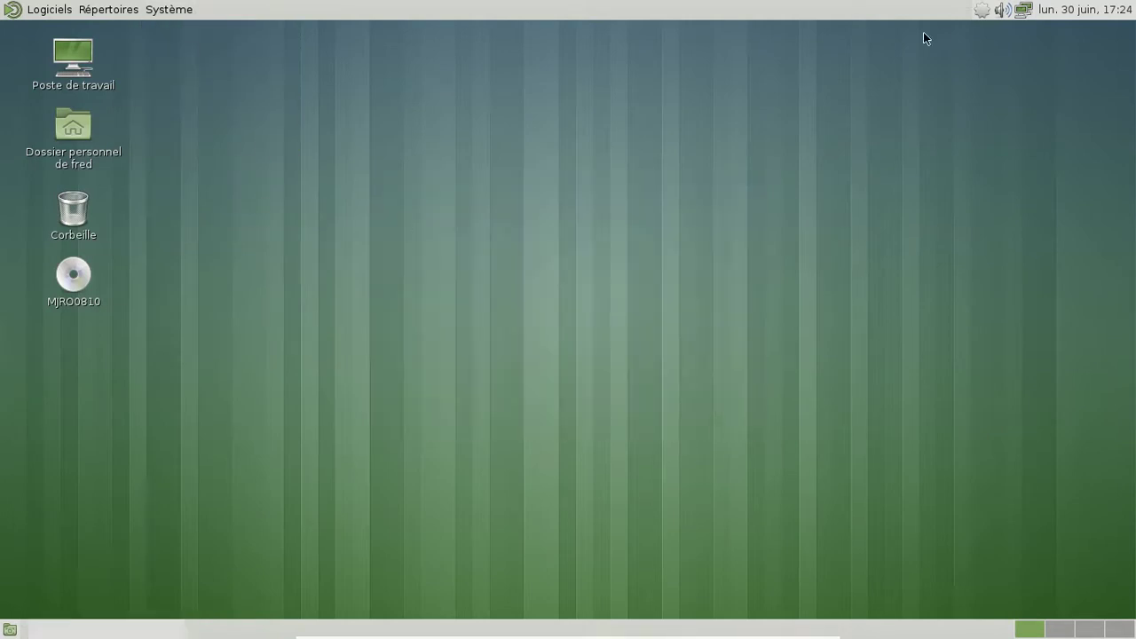
# - Review the Pamac preferences in the update manager, refresh the list of available updates and close the manager
pyautogui.click(981, 9)
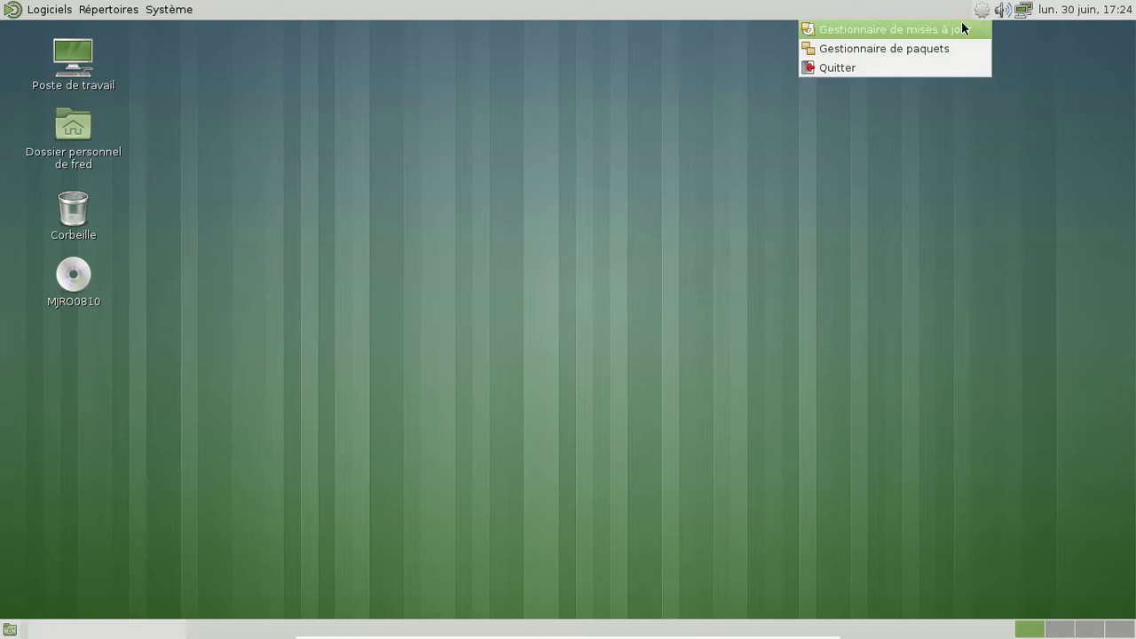
pyautogui.click(964, 28)
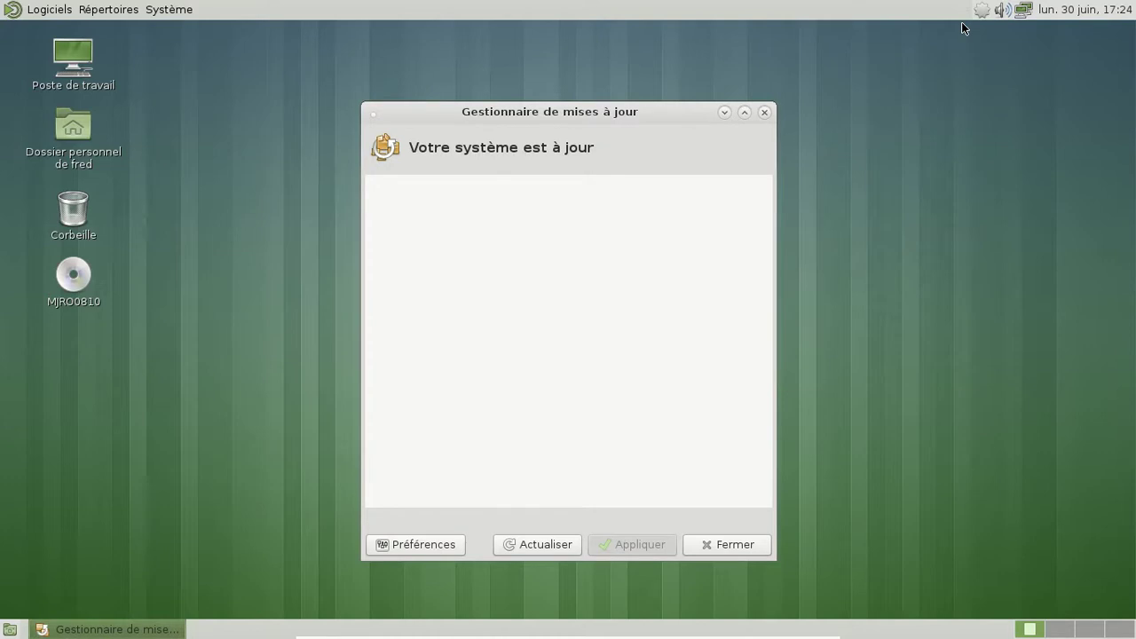
pyautogui.click(422, 544)
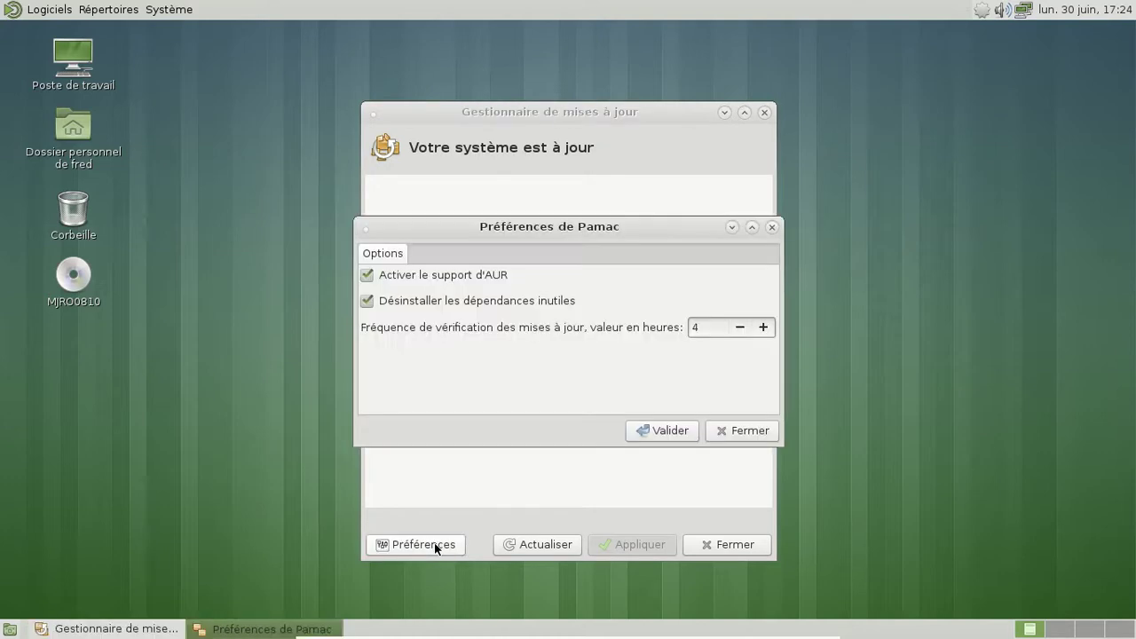
pyautogui.click(752, 435)
pyautogui.click(567, 546)
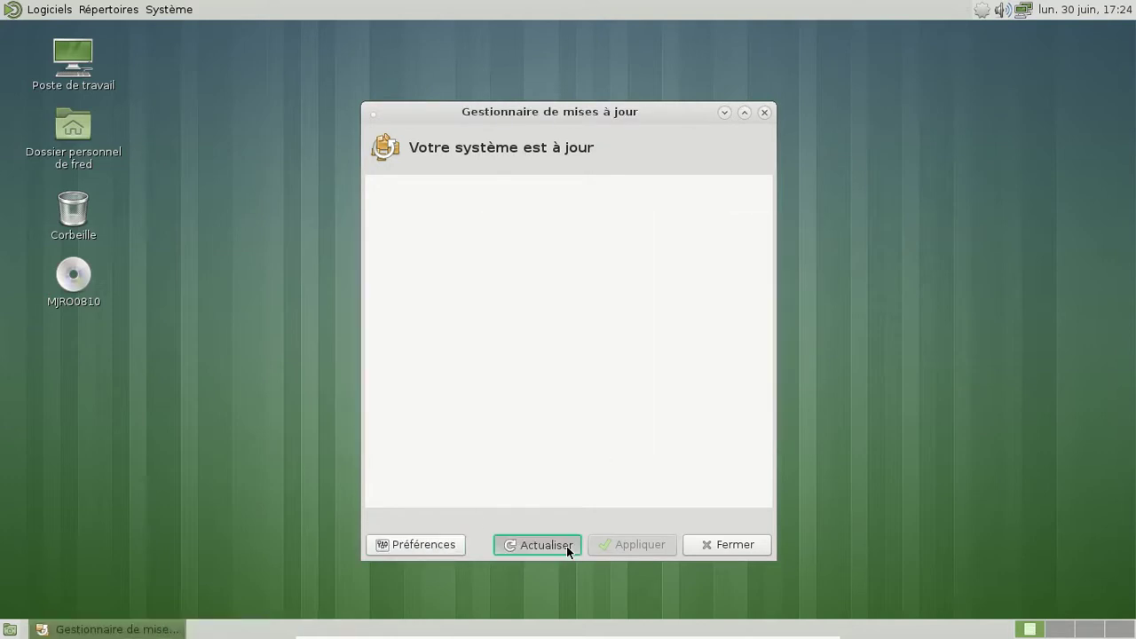
pyautogui.click(752, 543)
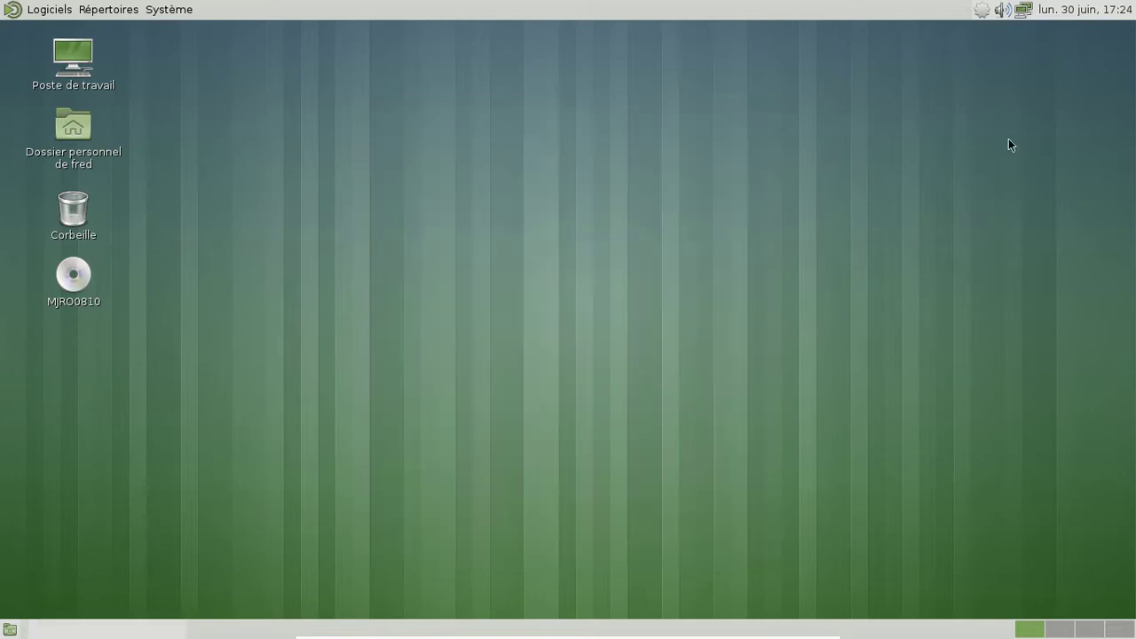
pyautogui.click(1103, 12)
pyautogui.click(1103, 12)
# - Close the current session, log back in with the account password and dismiss the network connection notification
pyautogui.click(181, 9)
pyautogui.click(234, 193)
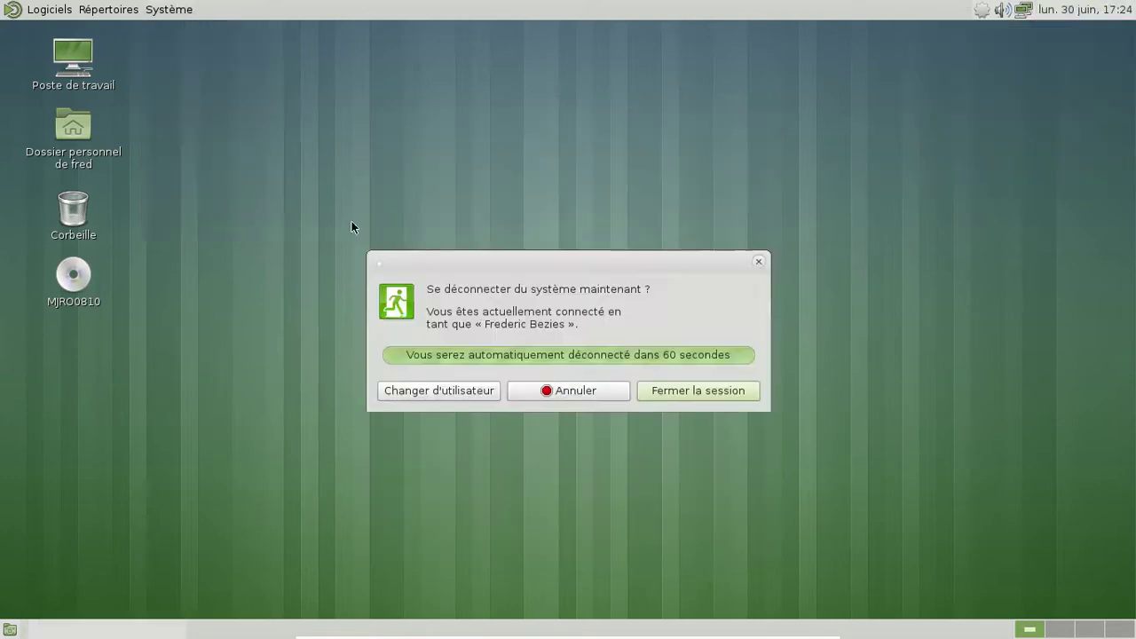
pyautogui.click(699, 391)
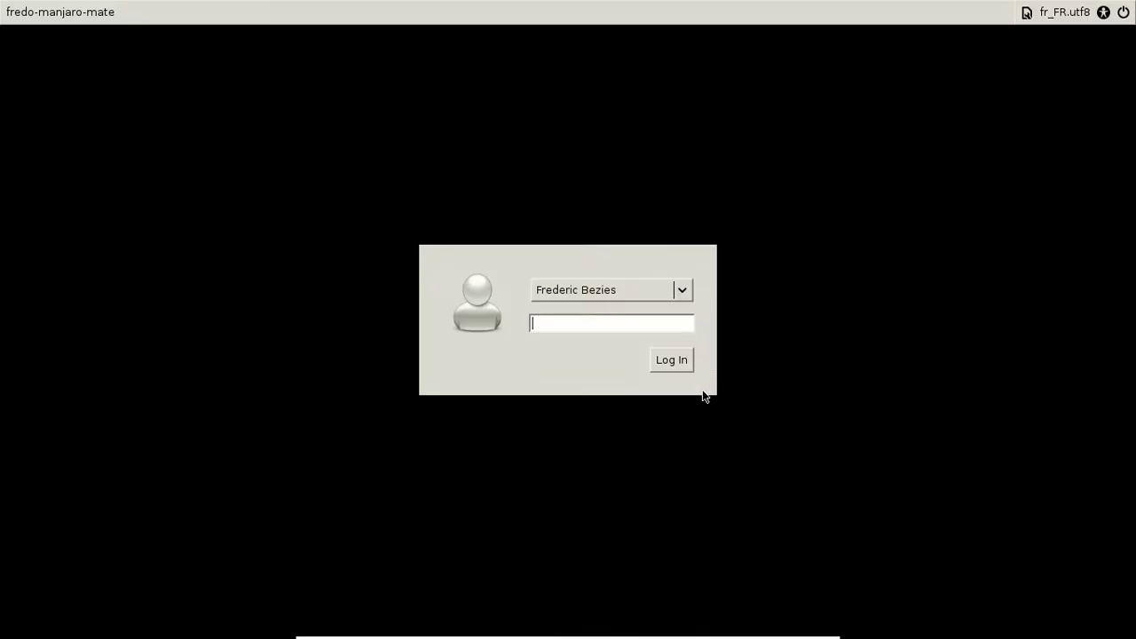
pyautogui.write('********')
pyautogui.press('Return')
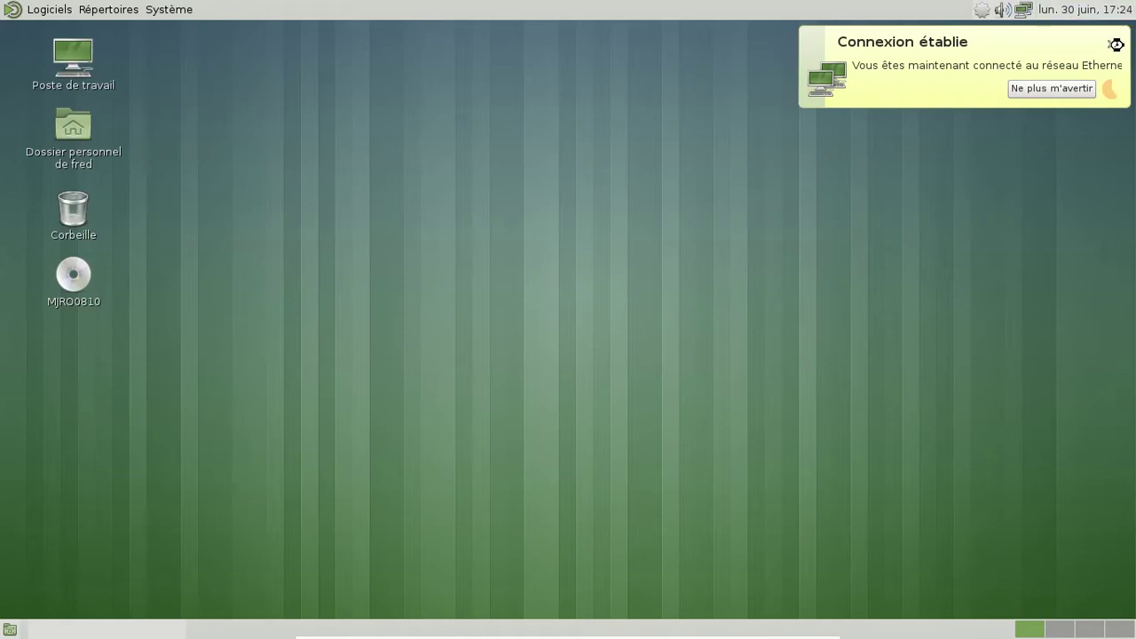
pyautogui.click(1104, 46)
# - Browse the personal folder and its Manjaro subfolder in the file manager, and close the window
pyautogui.click(25, 10)
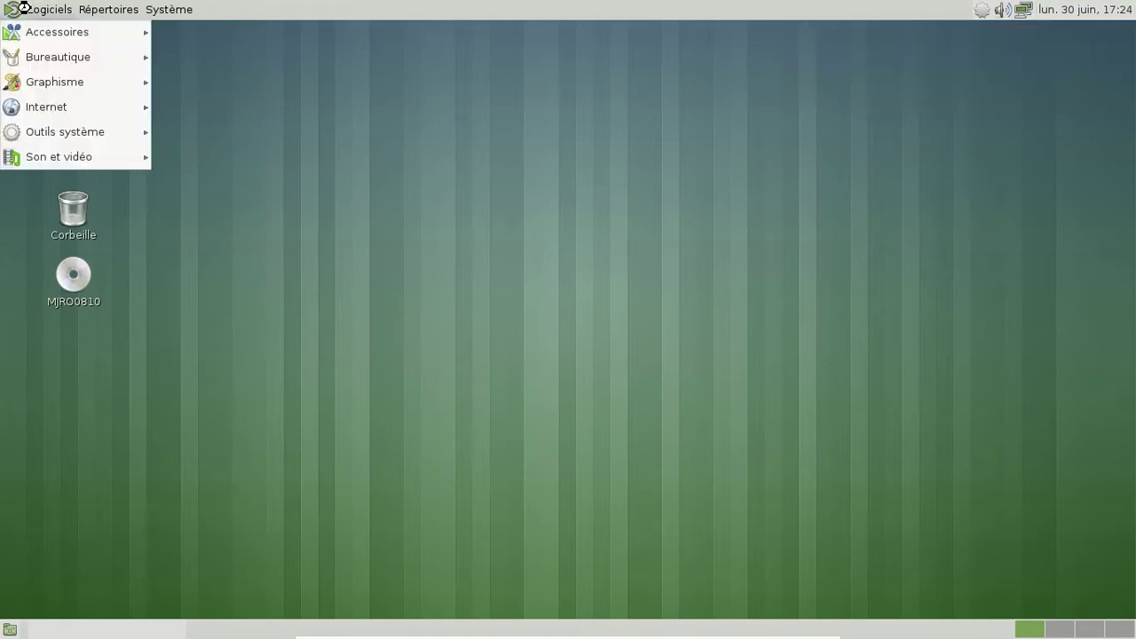
pyautogui.moveTo(104, 11)
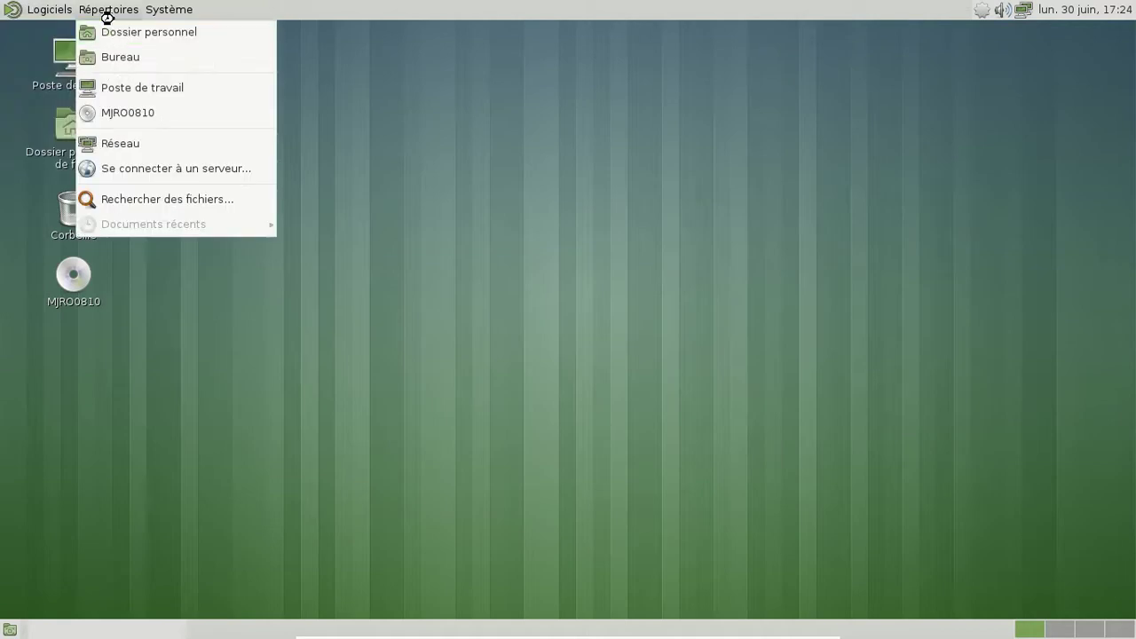
pyautogui.click(105, 32)
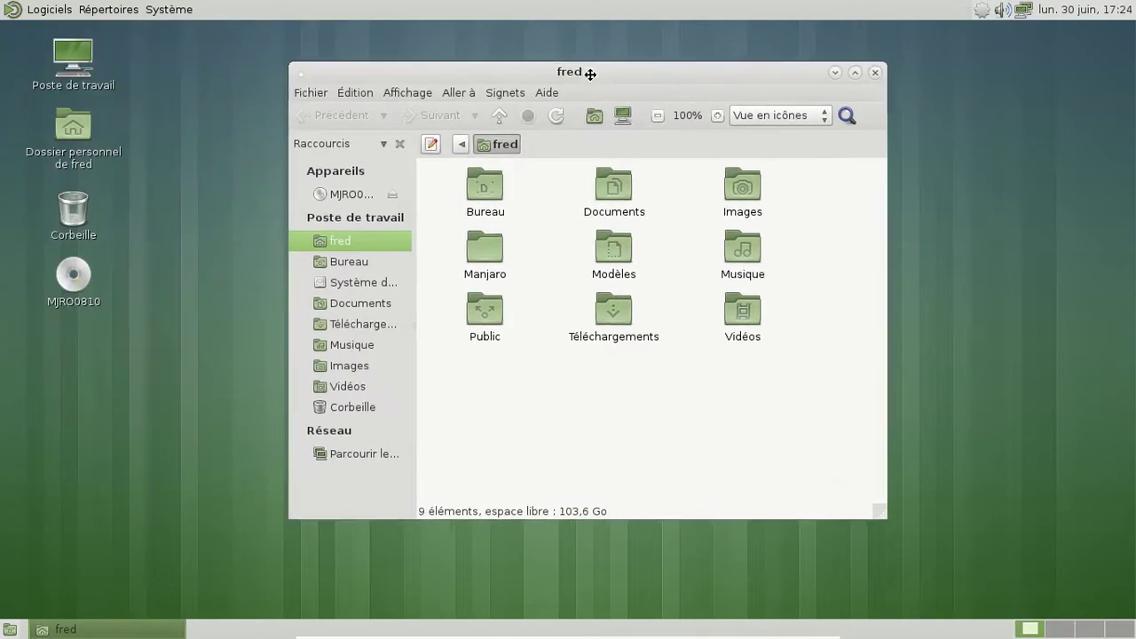
pyautogui.doubleClick(501, 250)
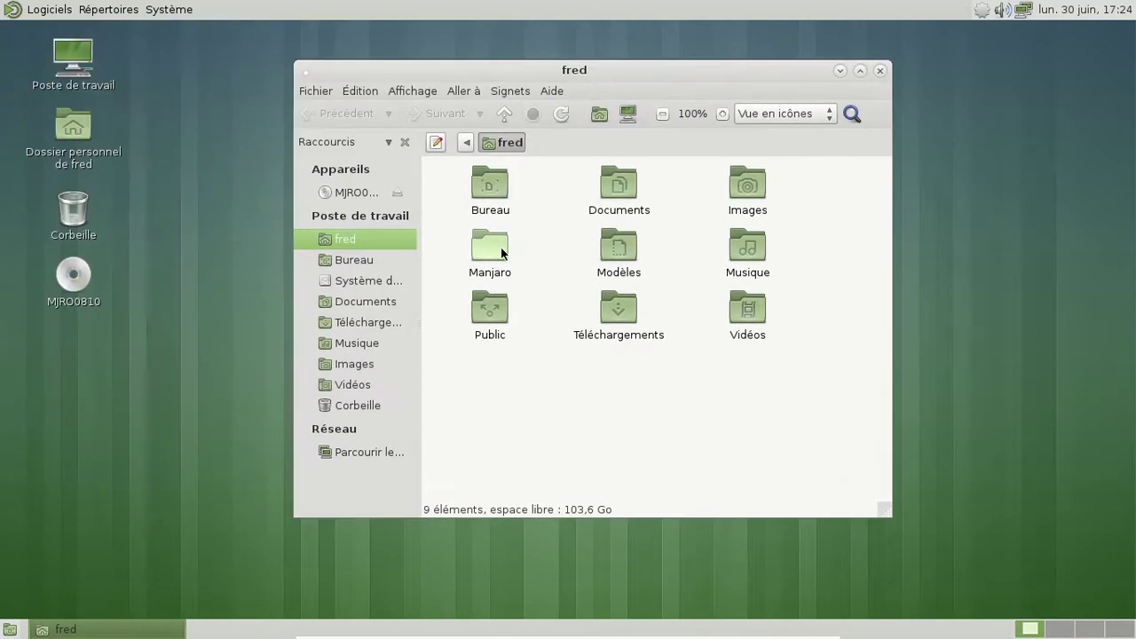
pyautogui.click(503, 143)
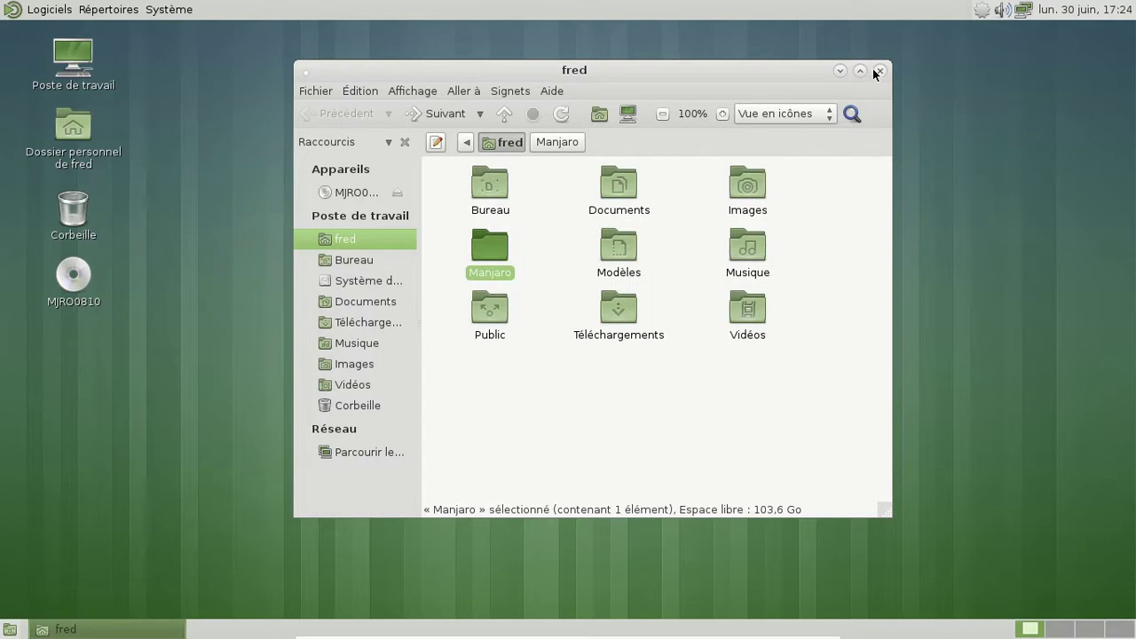
pyautogui.rightClick(647, 382)
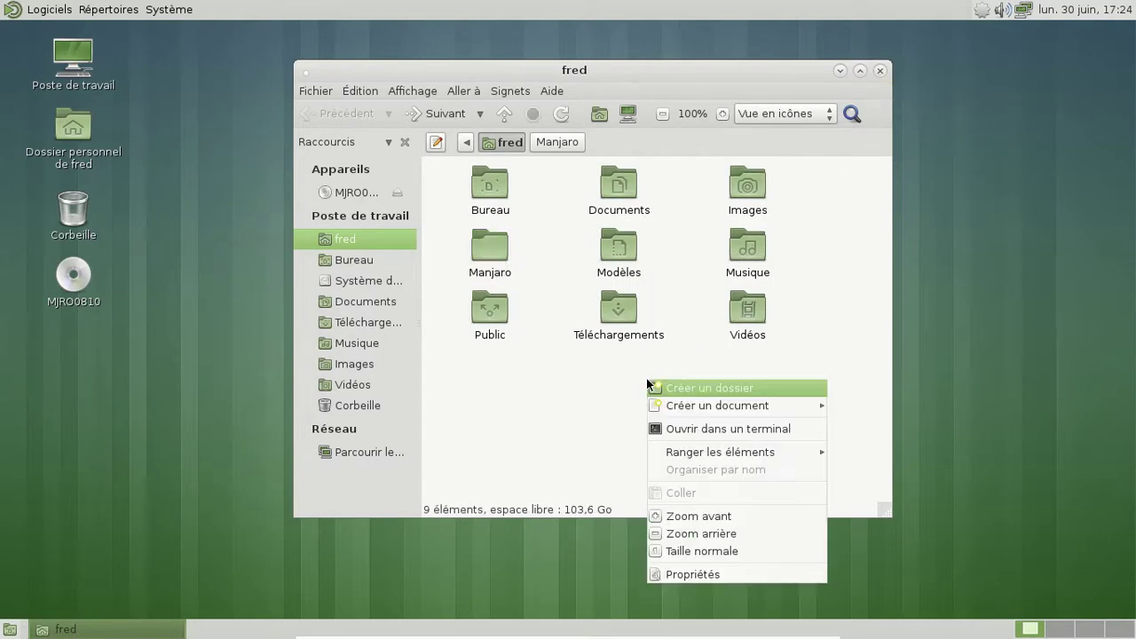
pyautogui.click(824, 175)
pyautogui.click(878, 70)
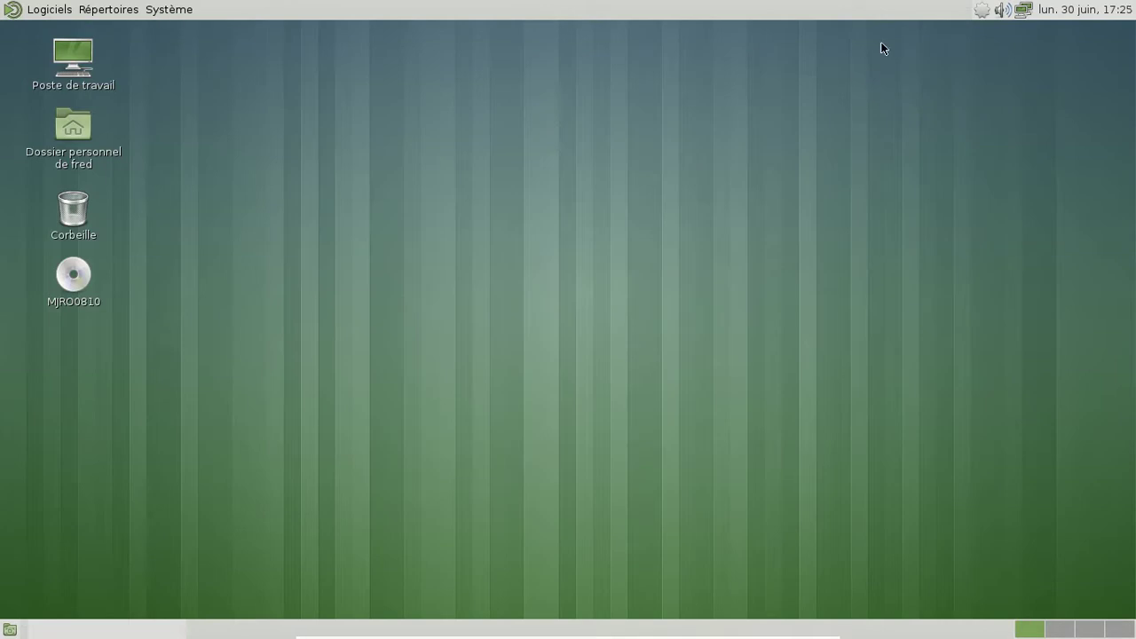
# - Open the package manager (Gestionnaire de paquets) and search the packages for "libreoffice"
pyautogui.click(980, 11)
pyautogui.click(956, 45)
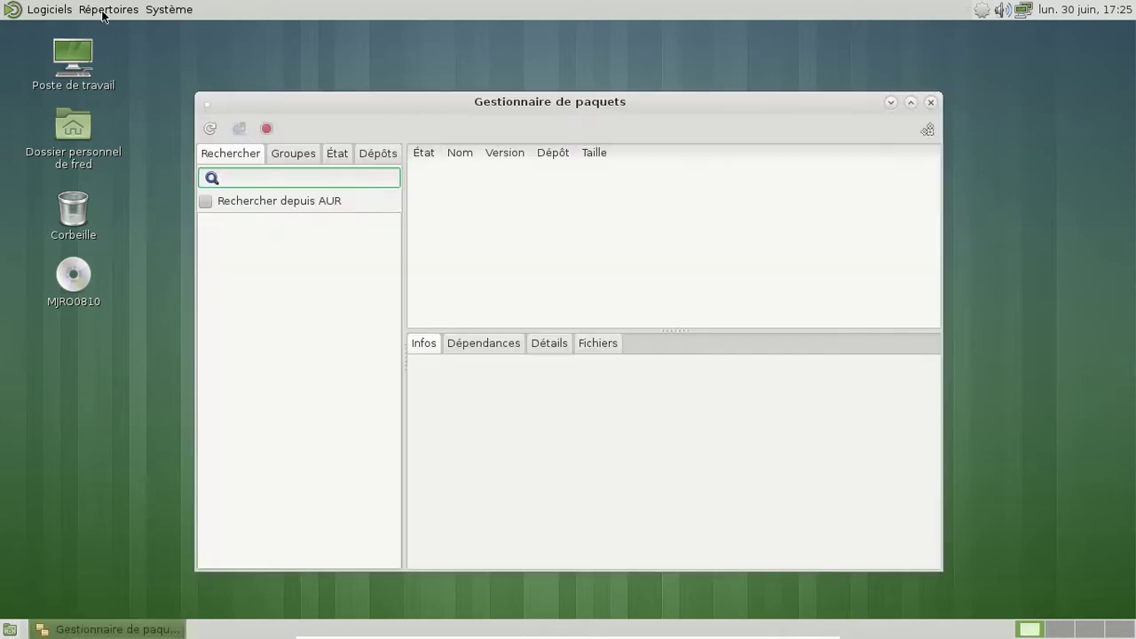
pyautogui.click(59, 11)
pyautogui.moveTo(89, 155)
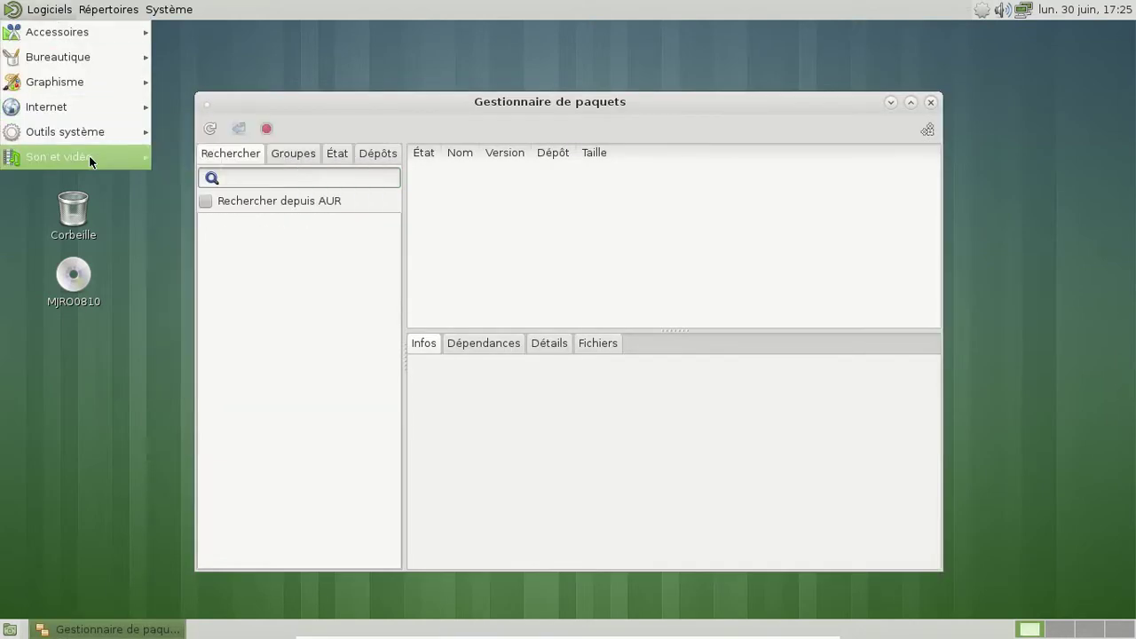
pyautogui.click(289, 177)
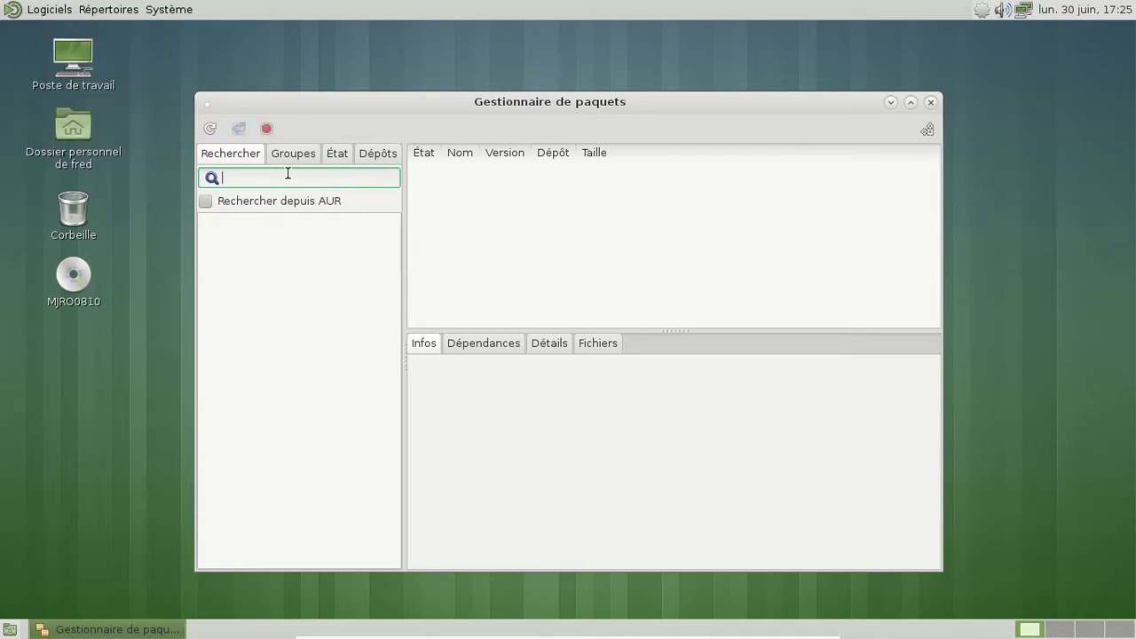
pyautogui.write('libreoffice')
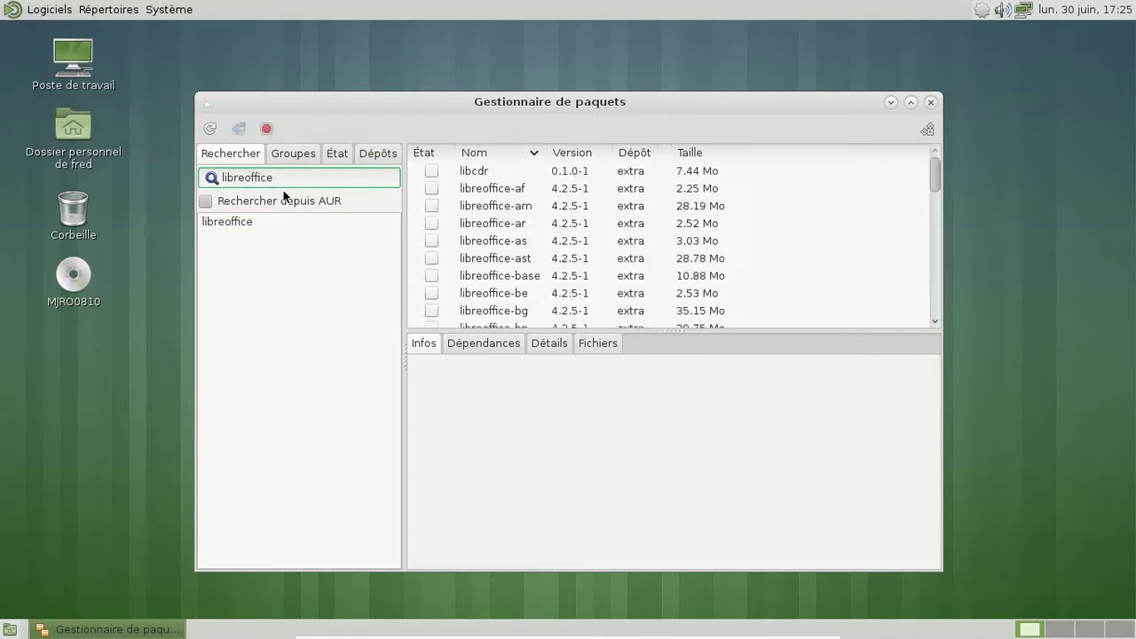
# - Mark libreoffice-base for installation with the optional-dependencies option, without selecting any optional dependency
pyautogui.scroll(-5, 604, 213)
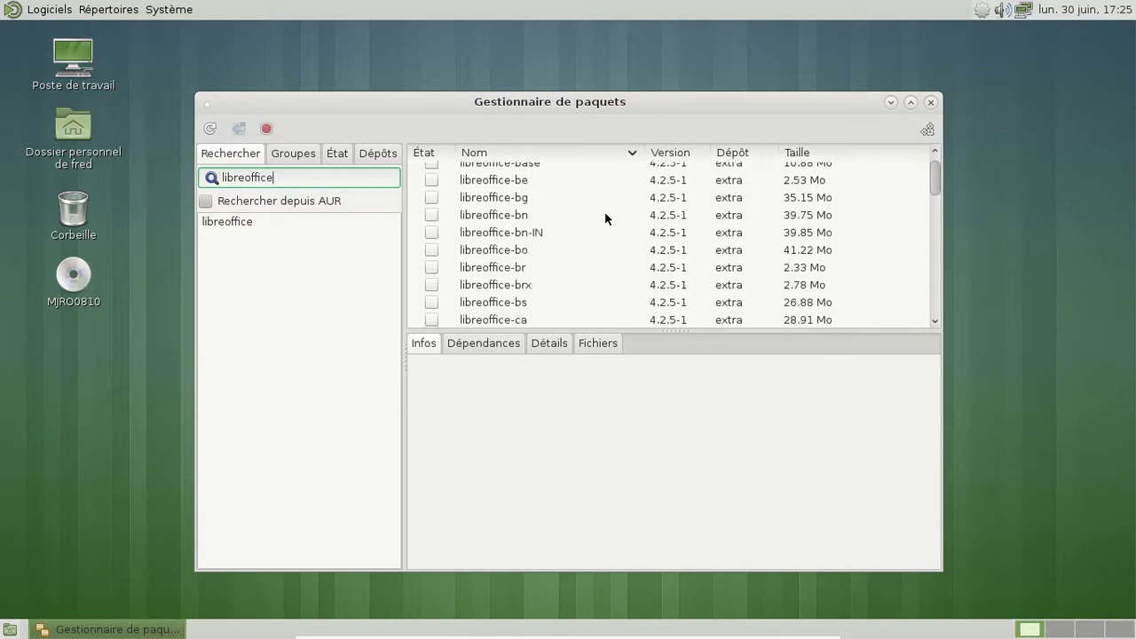
pyautogui.scroll(-4, 603, 218)
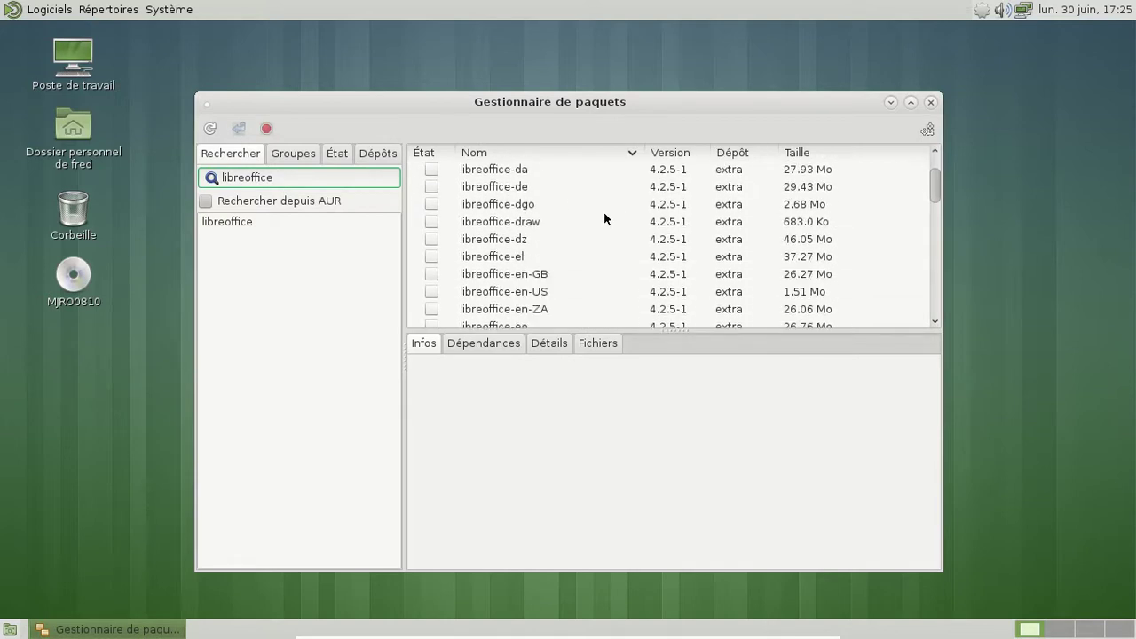
pyautogui.scroll(4, 601, 219)
pyautogui.scroll(4, 601, 219)
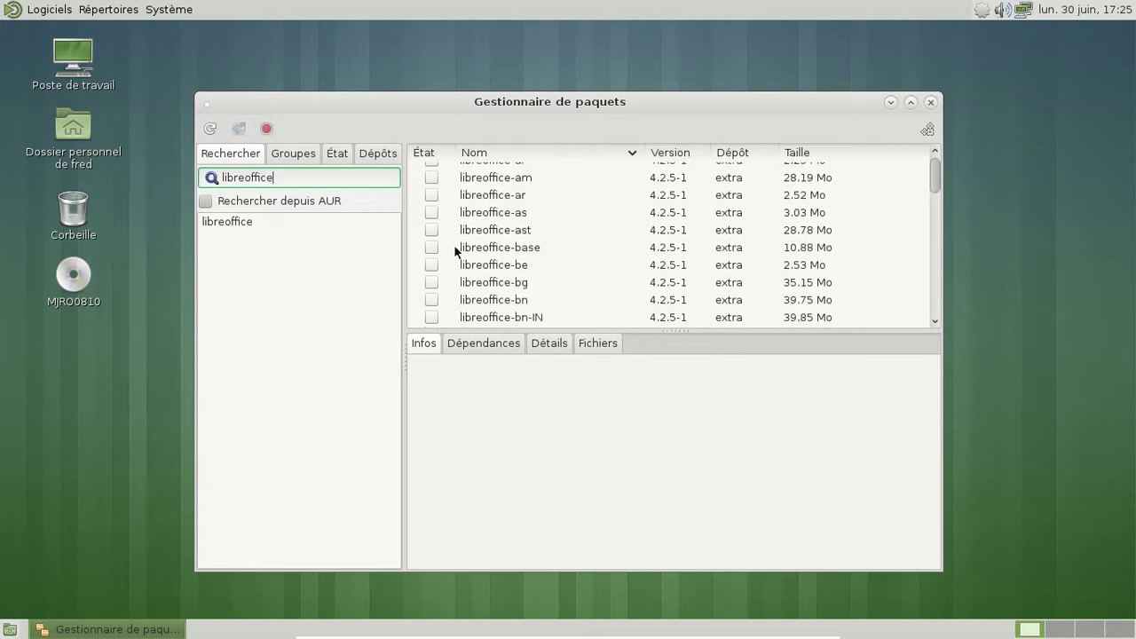
pyautogui.click(491, 252)
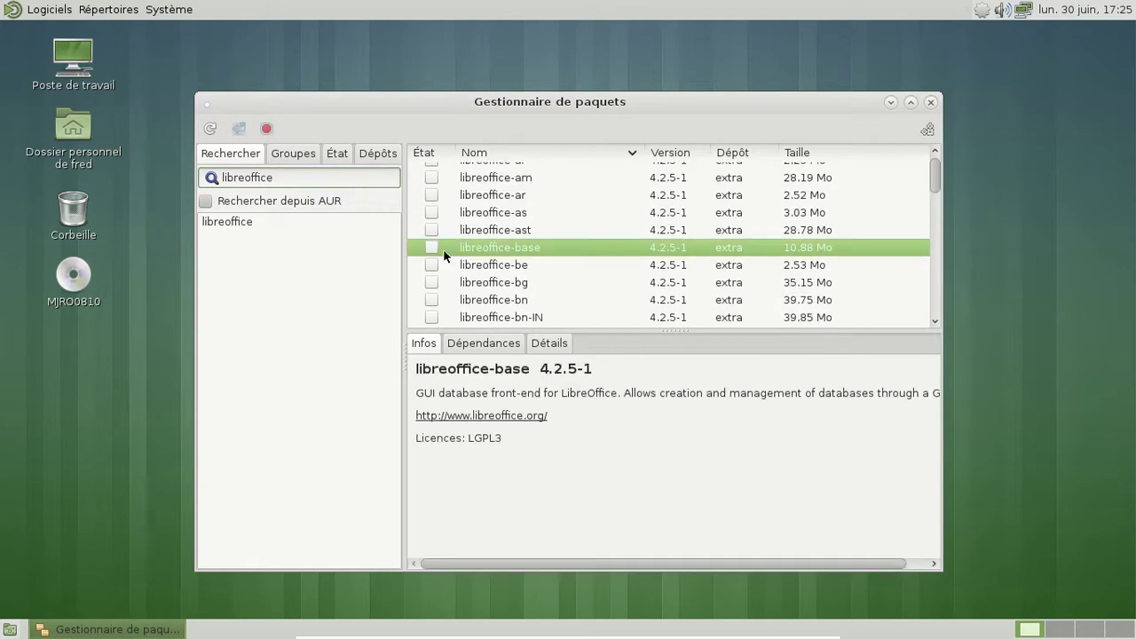
pyautogui.click(431, 248)
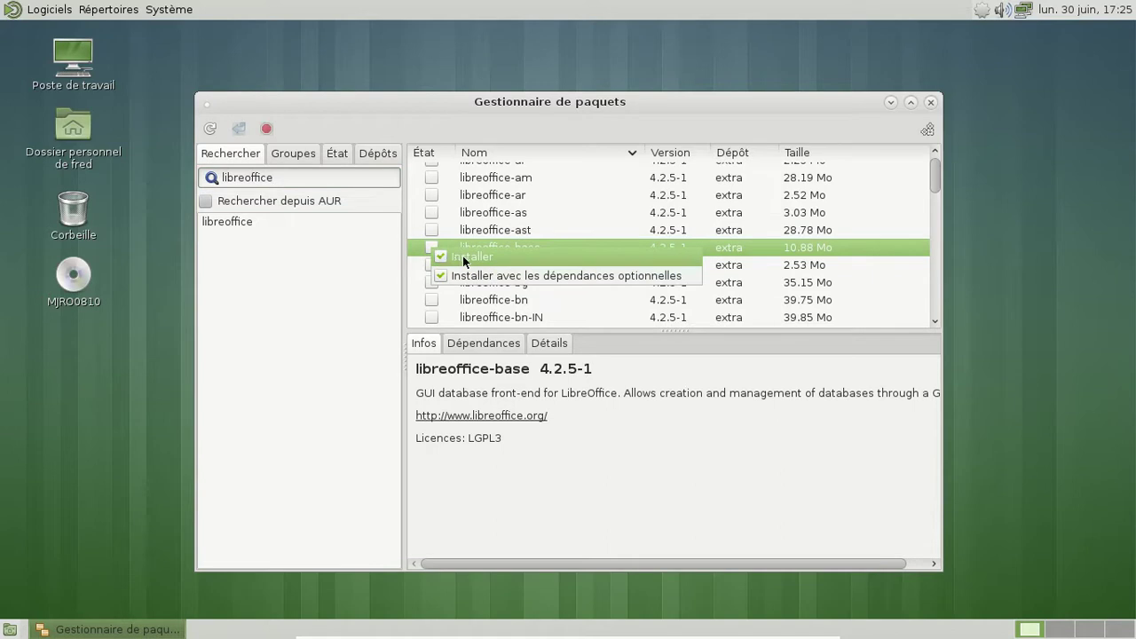
pyautogui.click(484, 274)
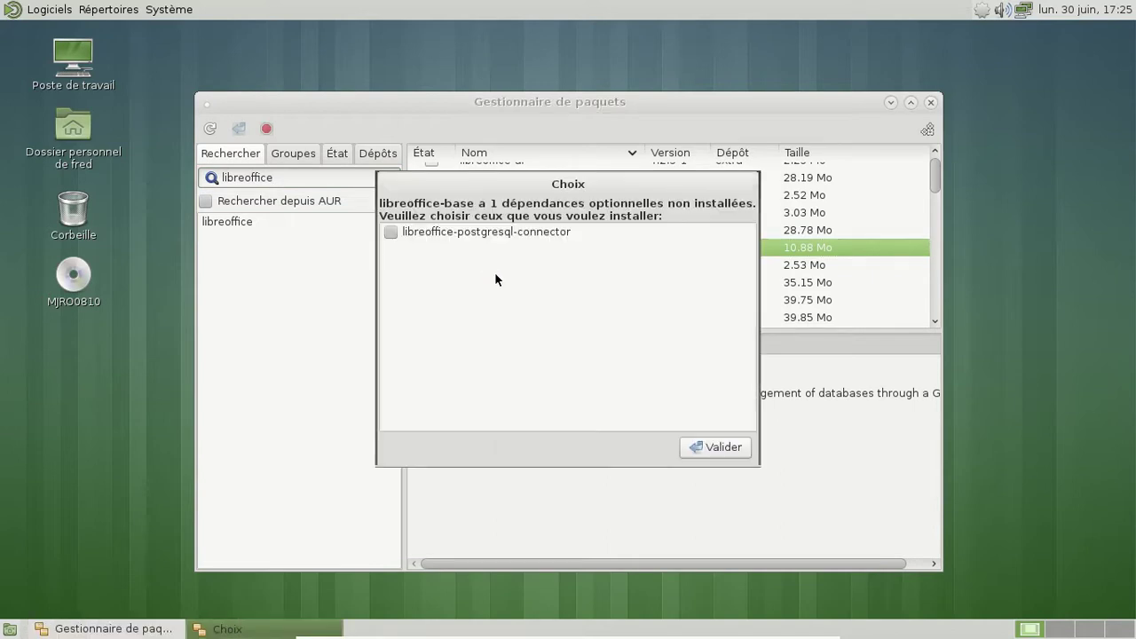
pyautogui.click(699, 445)
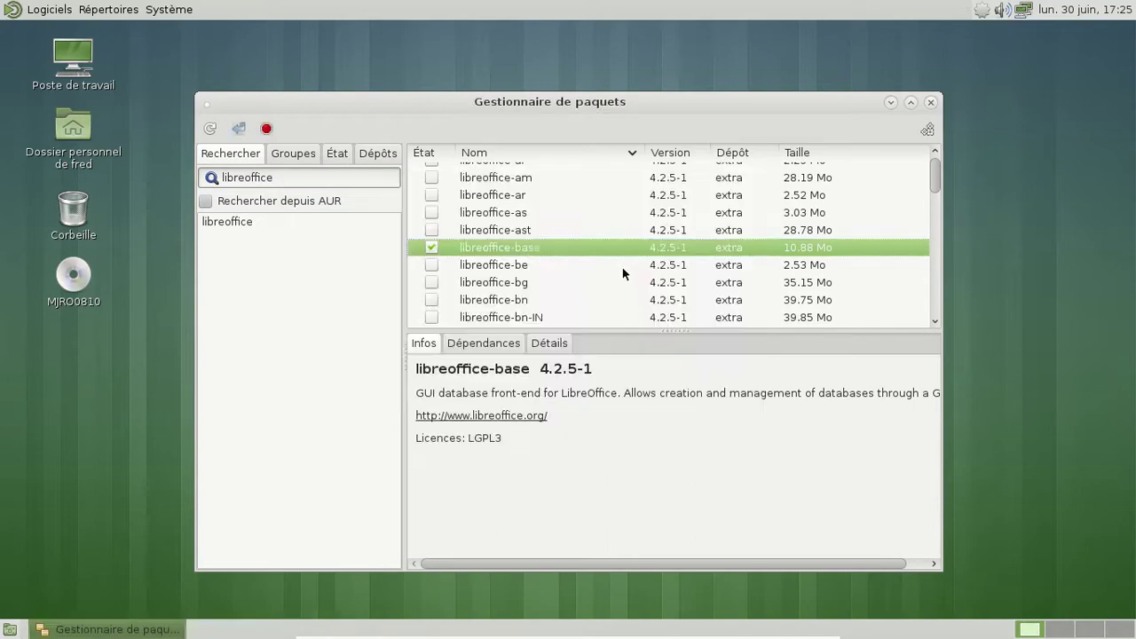
# - Mark libreoffice-calc for installation, and libreoffice-common through the optional-dependencies option with no optional dependency selected
pyautogui.scroll(-5, 626, 262)
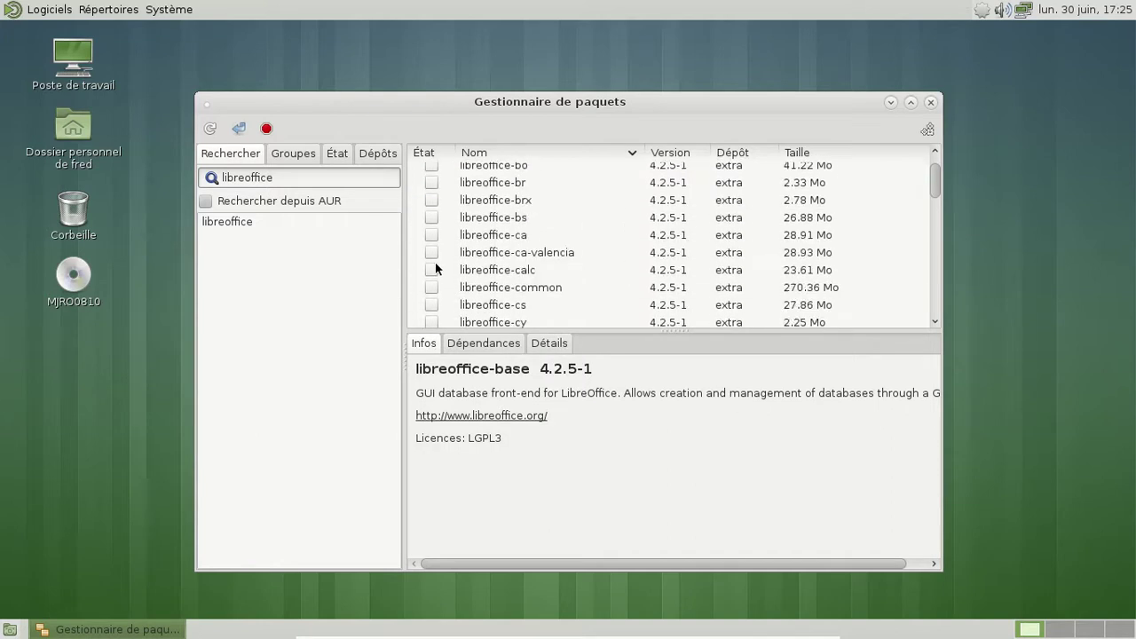
pyautogui.click(432, 266)
pyautogui.click(431, 269)
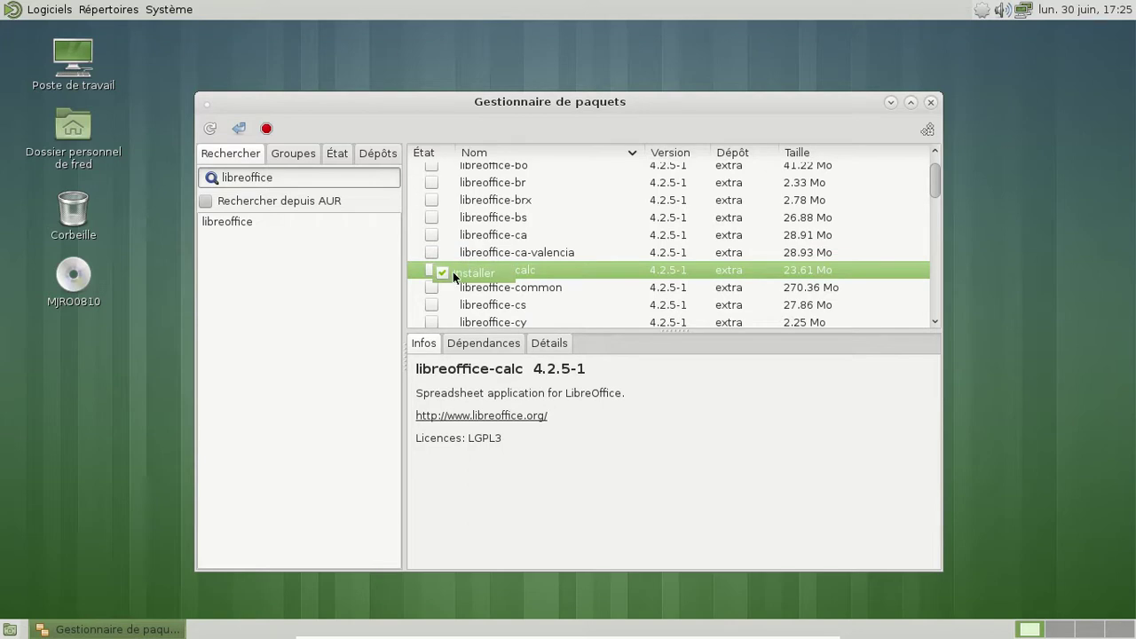
pyautogui.click(438, 285)
pyautogui.click(439, 285)
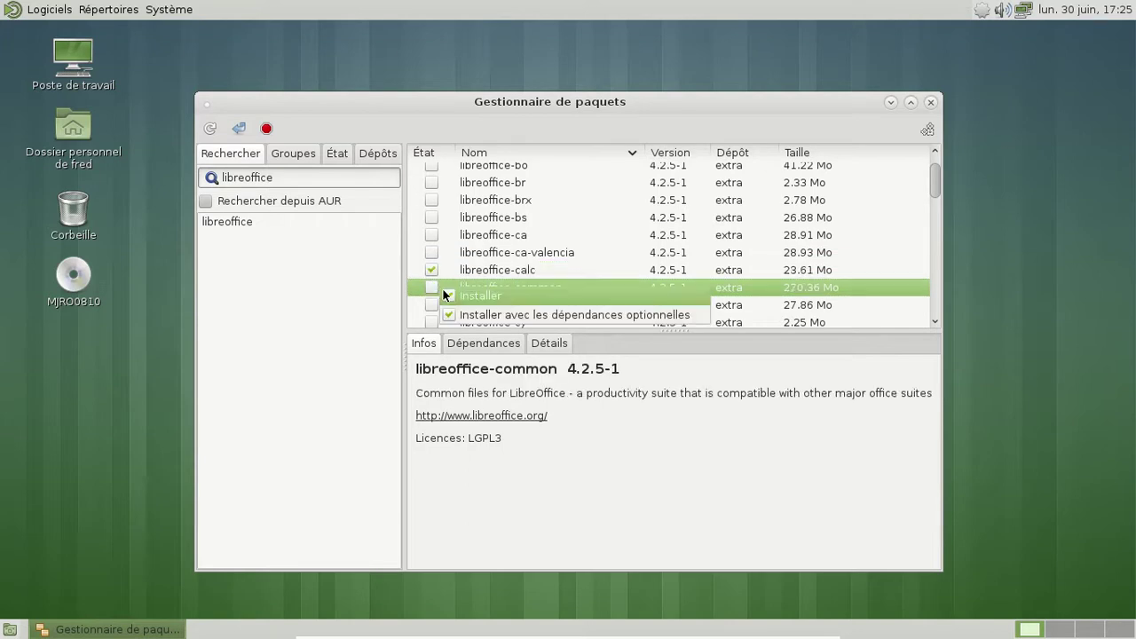
pyautogui.click(482, 314)
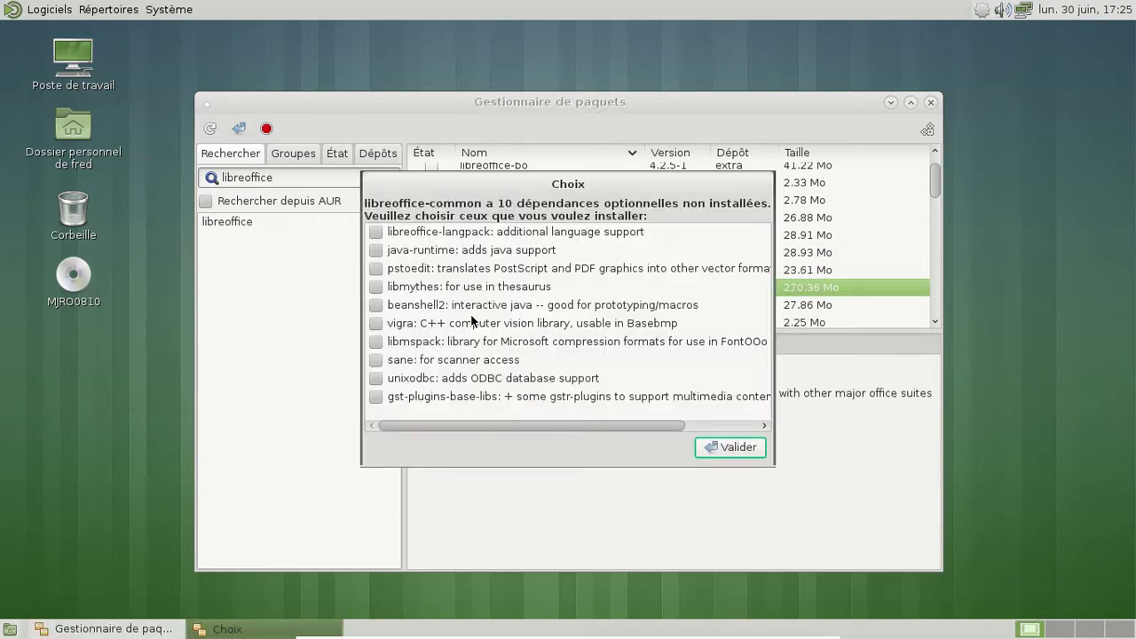
pyautogui.click(742, 449)
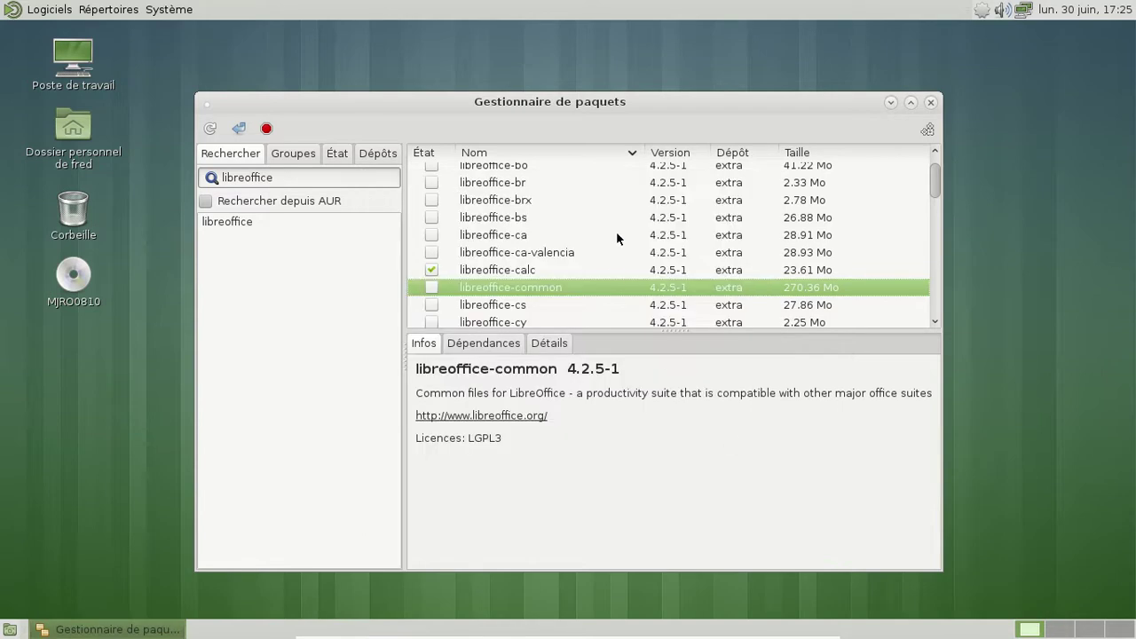
# - Mark the French language pack libreoffice-fr for installation
pyautogui.scroll(-1, 780, 255)
pyautogui.scroll(-1, 736, 251)
pyautogui.scroll(-5, 616, 238)
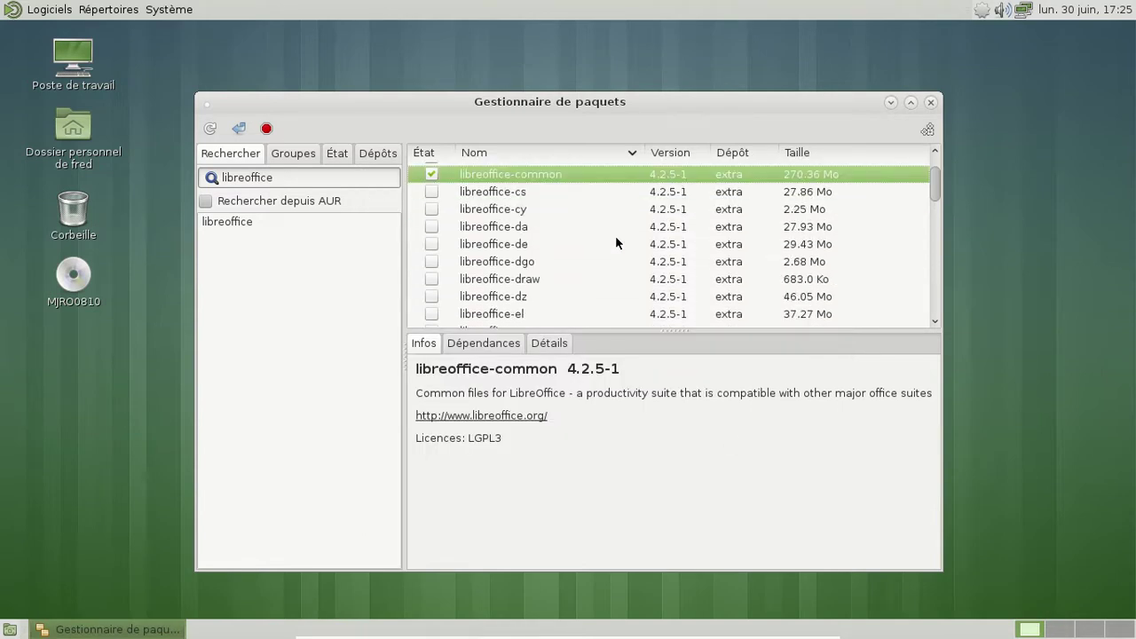
pyautogui.scroll(-3, 616, 241)
pyautogui.scroll(-3, 616, 241)
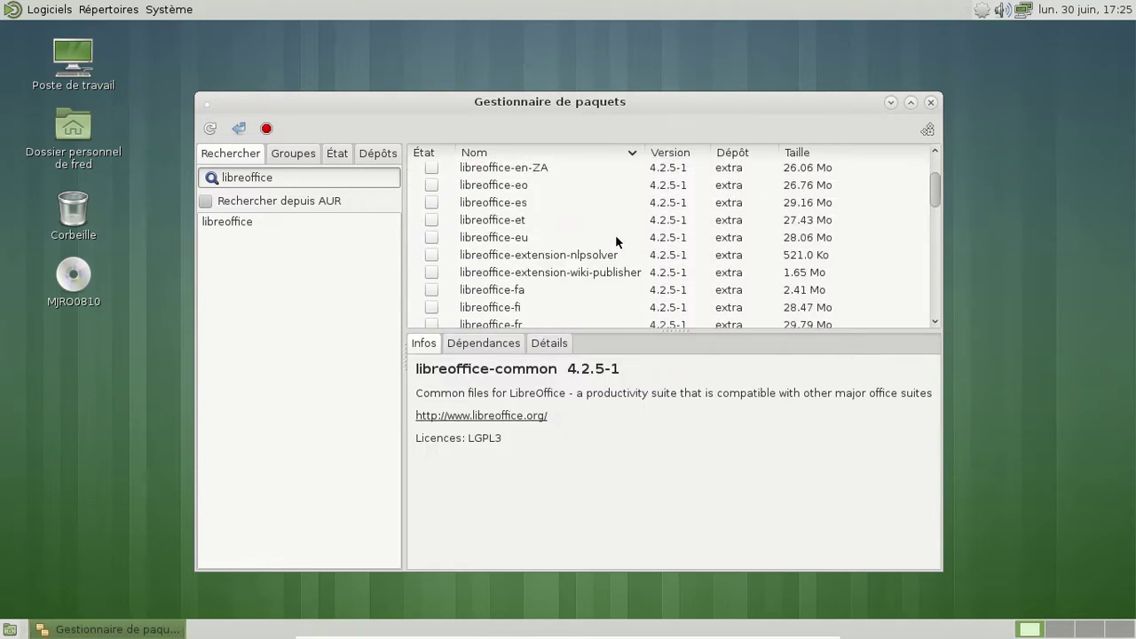
pyautogui.click(429, 269)
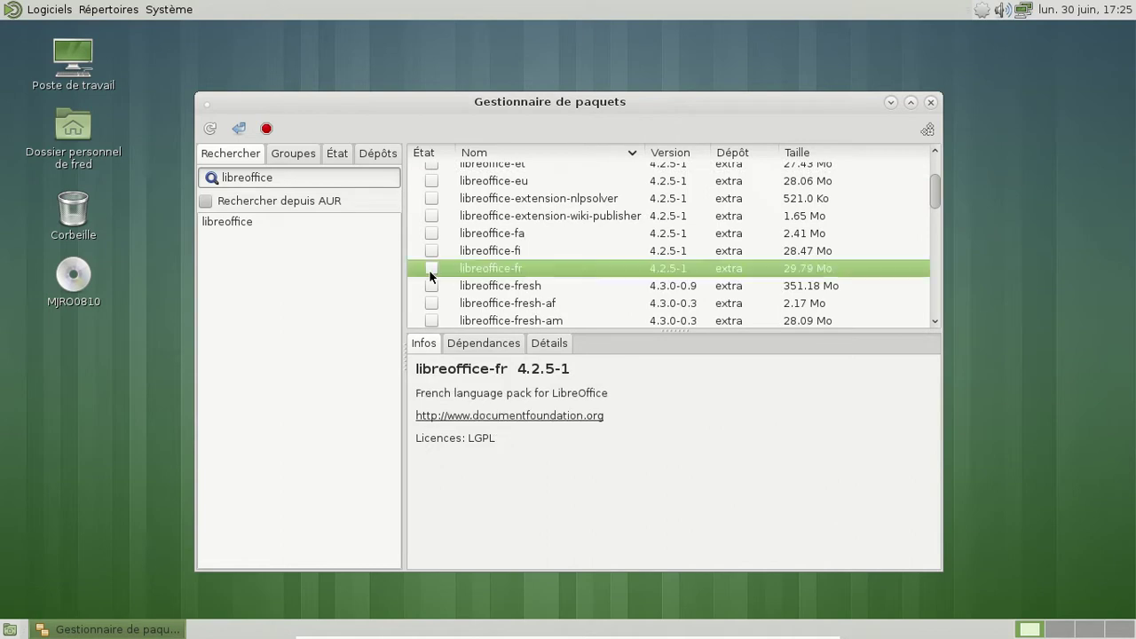
pyautogui.rightClick(431, 264)
pyautogui.click(450, 278)
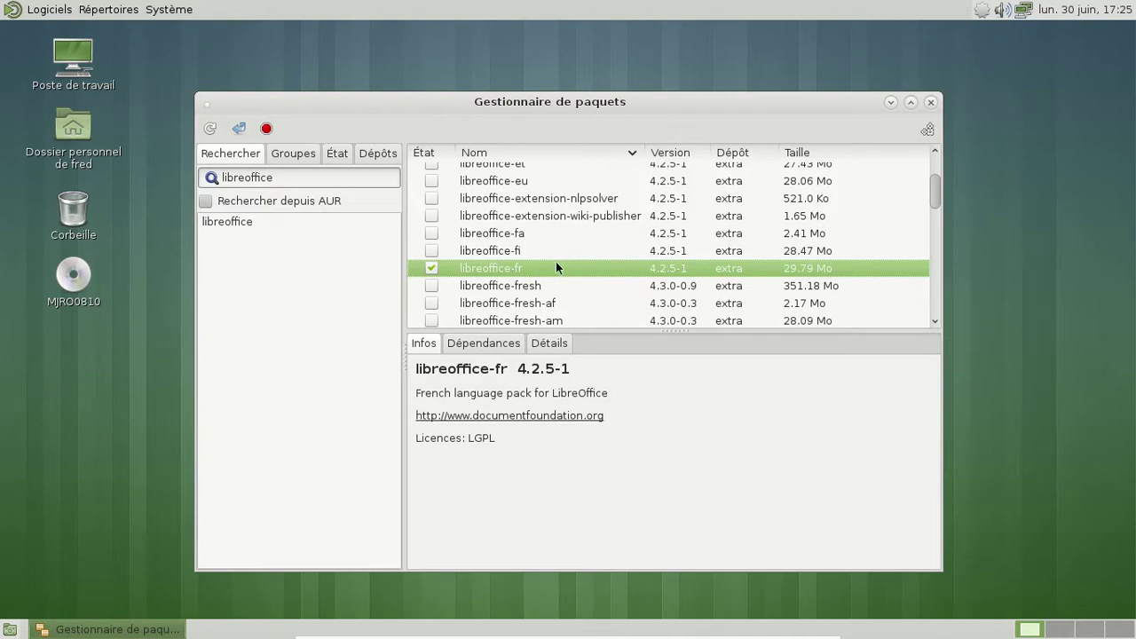
# - Mark the word processor package libreoffice-writer for installation
pyautogui.moveTo(933, 195); pyautogui.dragTo(892, 292)
pyautogui.click(428, 260)
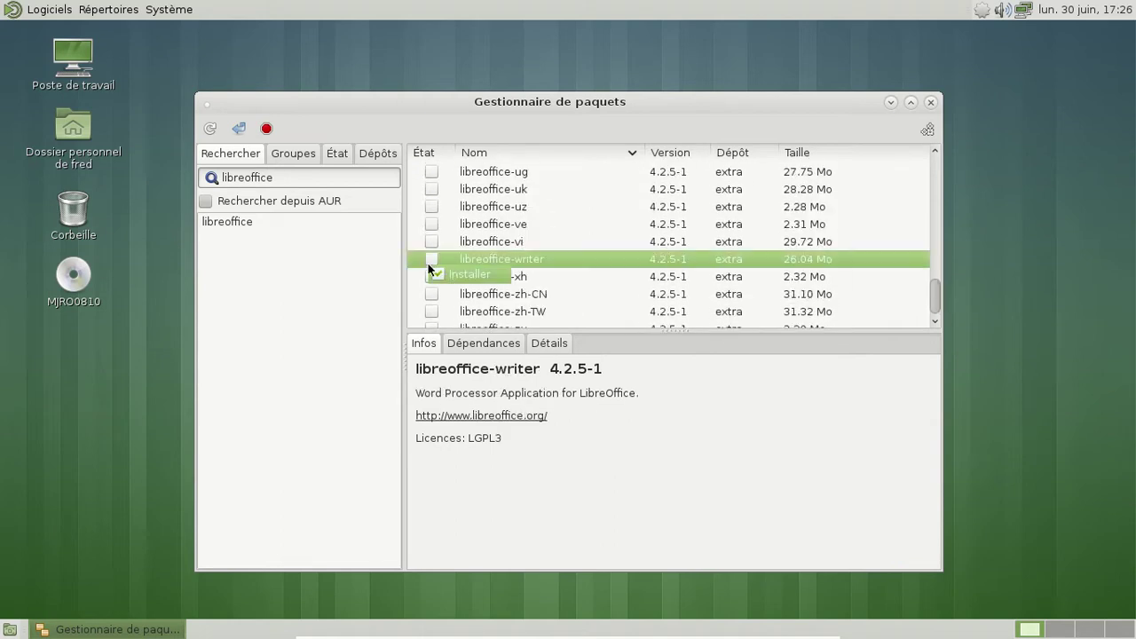
pyautogui.scroll(-1, 664, 274)
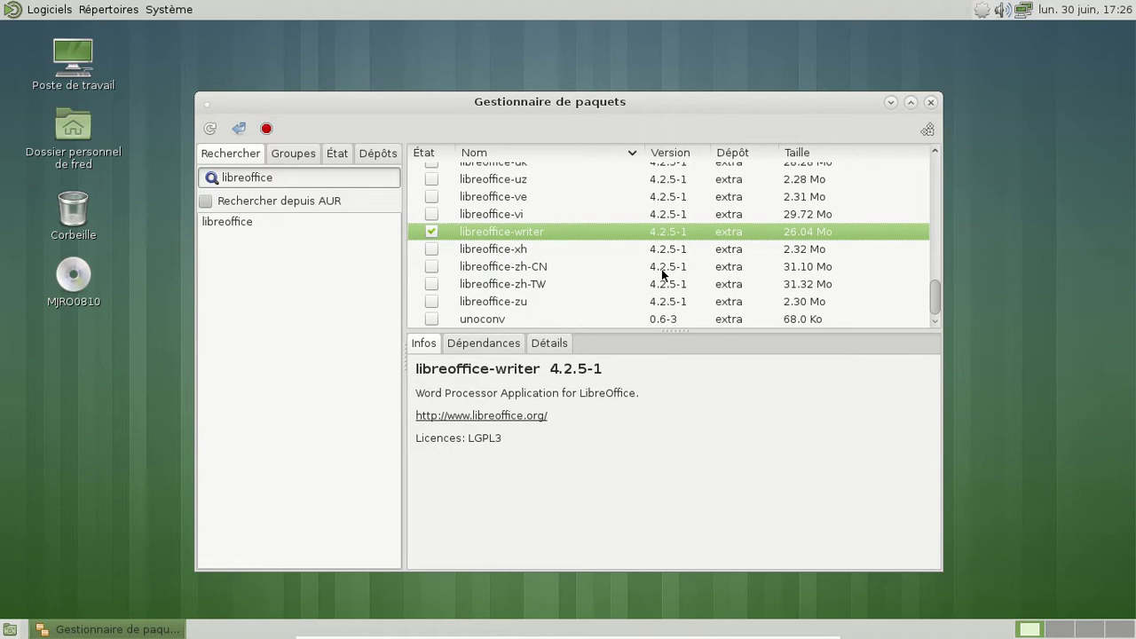
# - Mark the presentation package libreoffice-impress for installation
pyautogui.scroll(12, 610, 286)
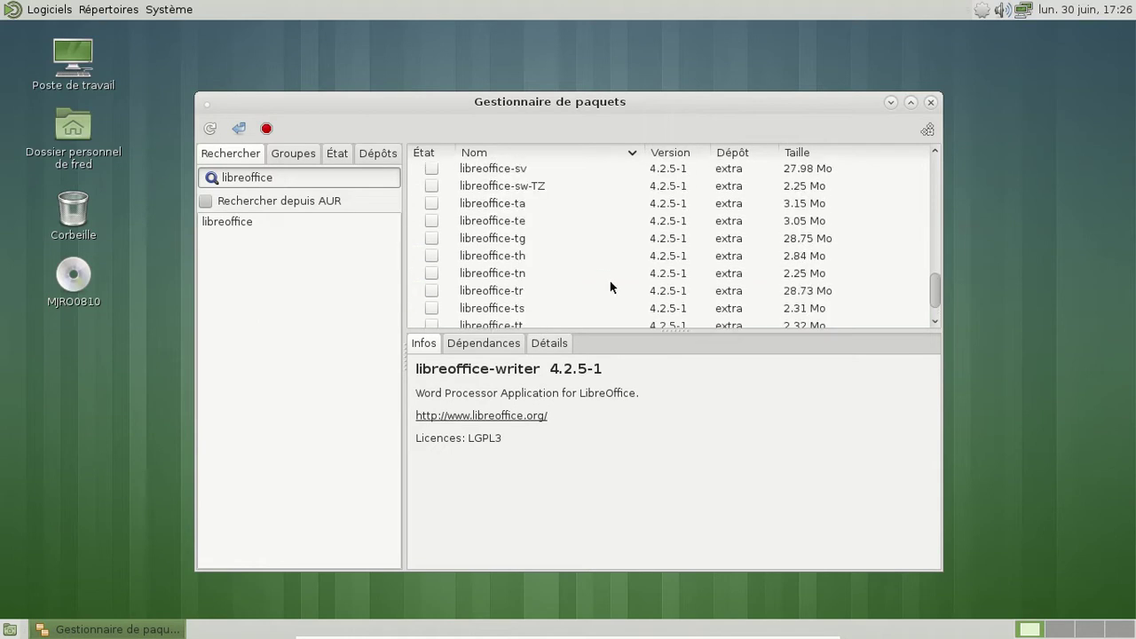
pyautogui.scroll(12, 609, 287)
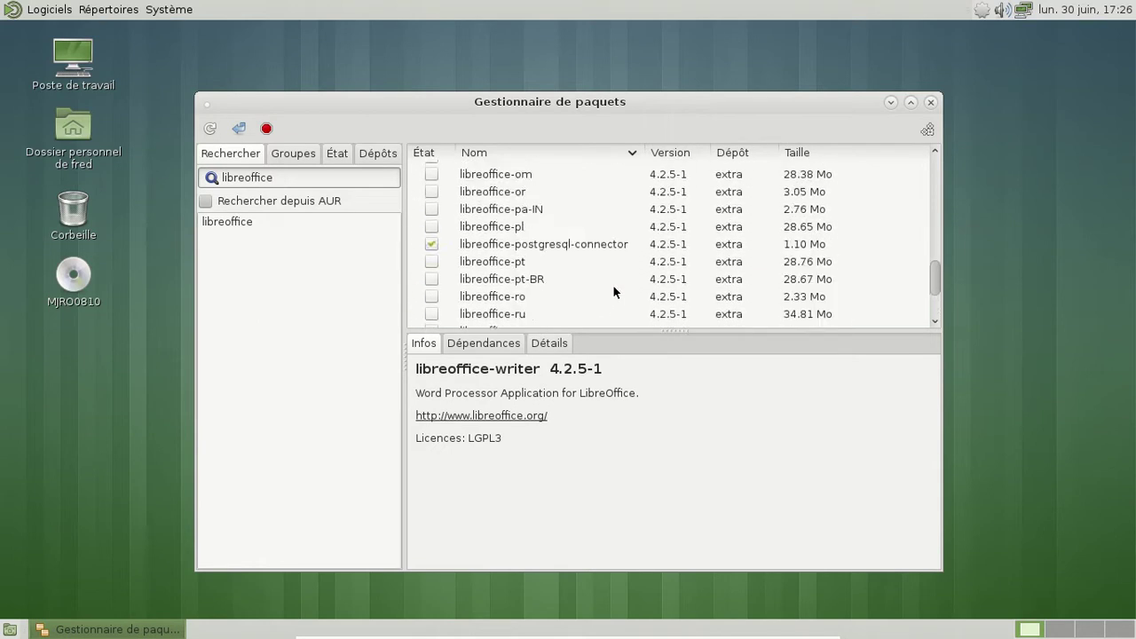
pyautogui.scroll(10, 613, 292)
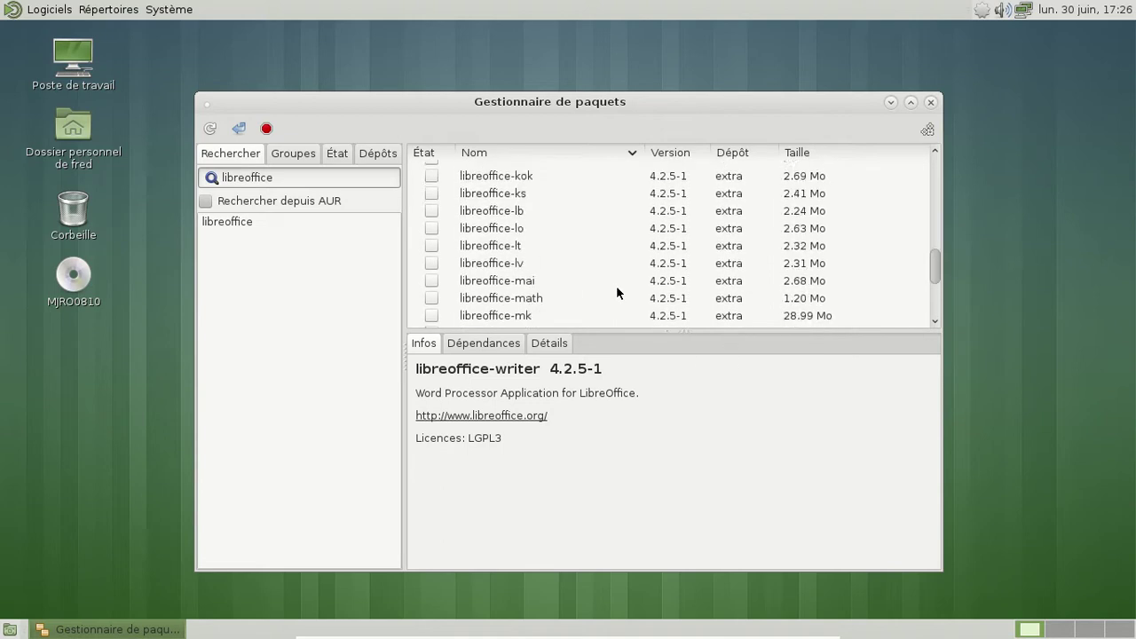
pyautogui.scroll(6, 619, 287)
pyautogui.scroll(-3, 619, 287)
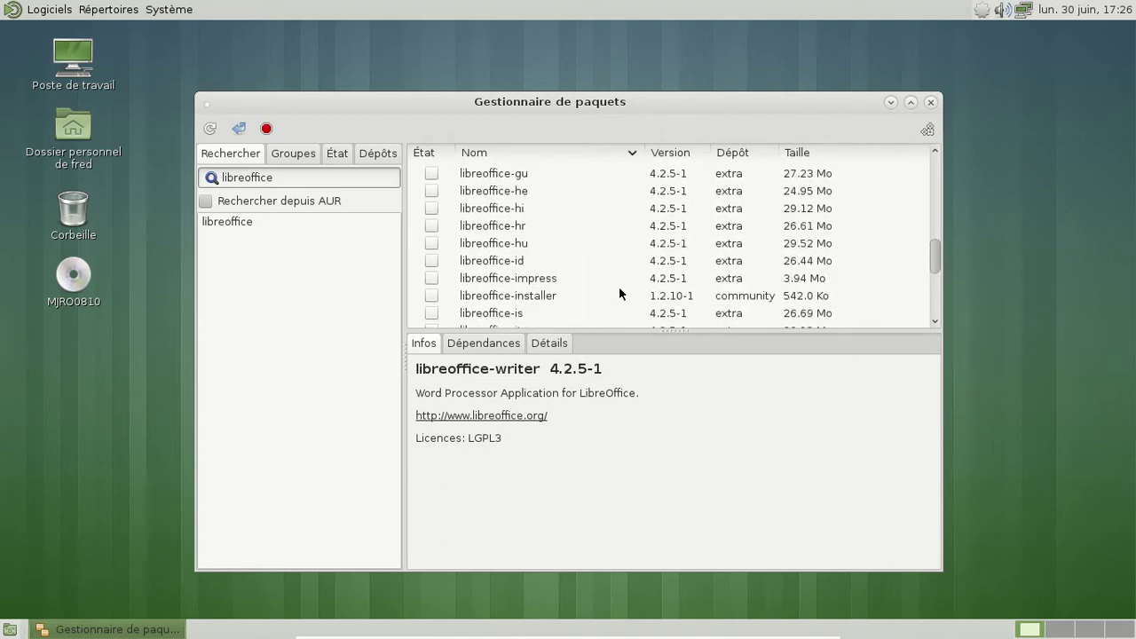
pyautogui.click(430, 278)
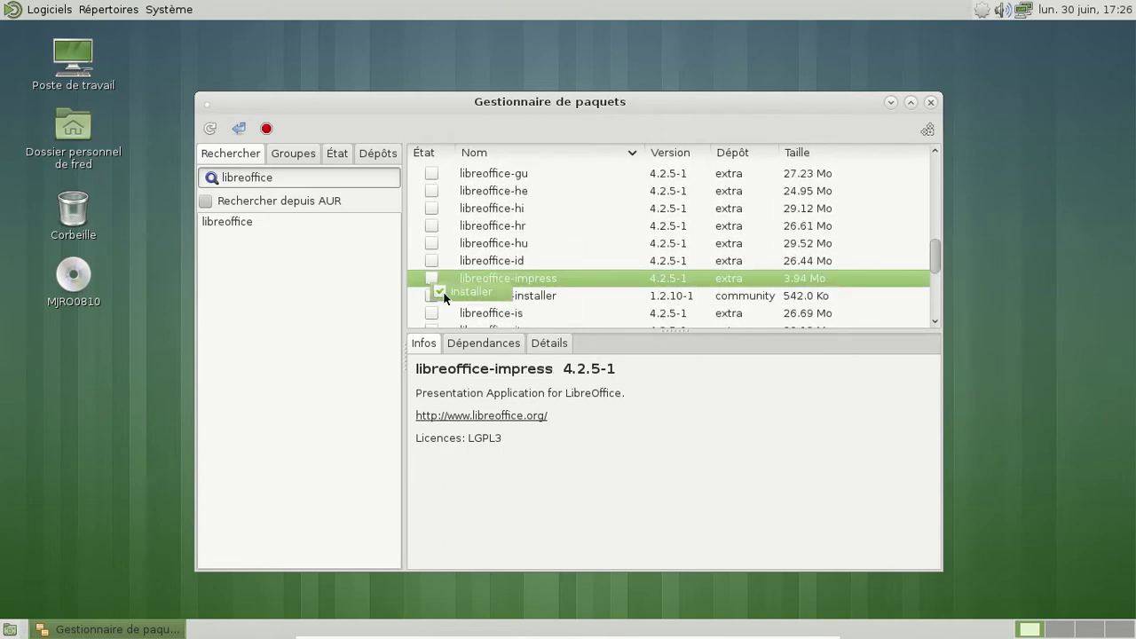
pyautogui.scroll(9, 646, 273)
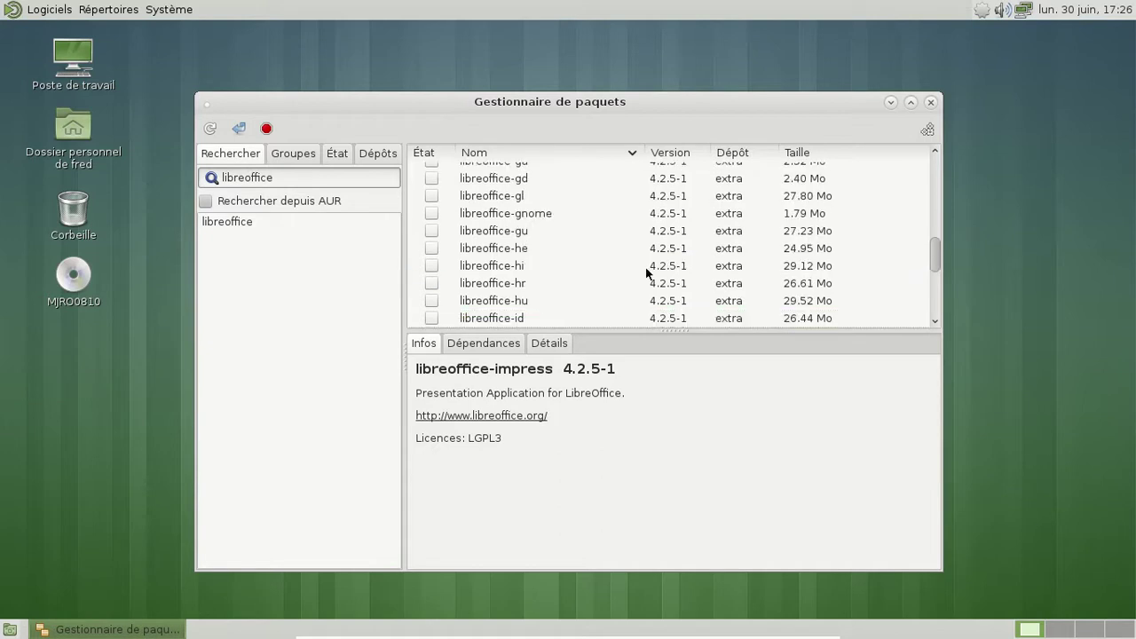
pyautogui.scroll(1, 646, 273)
# - Search the packages for "gimp" and mark gimp with the optional-dependencies option, selecting no optional dependency
pyautogui.moveTo(275, 176); pyautogui.dragTo(211, 178)
pyautogui.write('gimp')
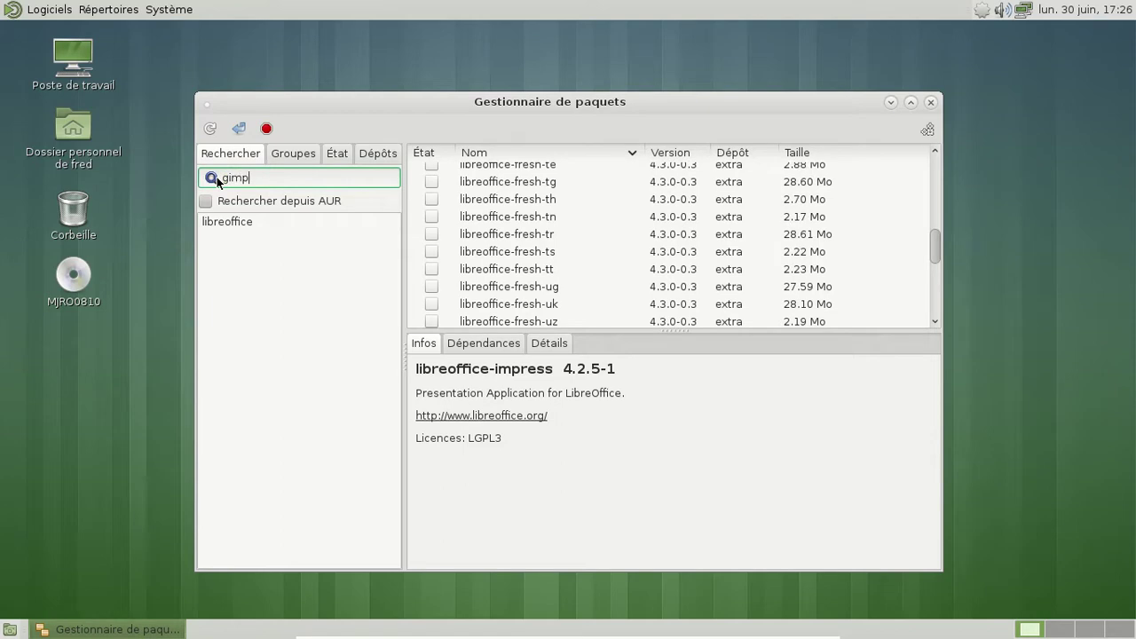
pyautogui.press('Return')
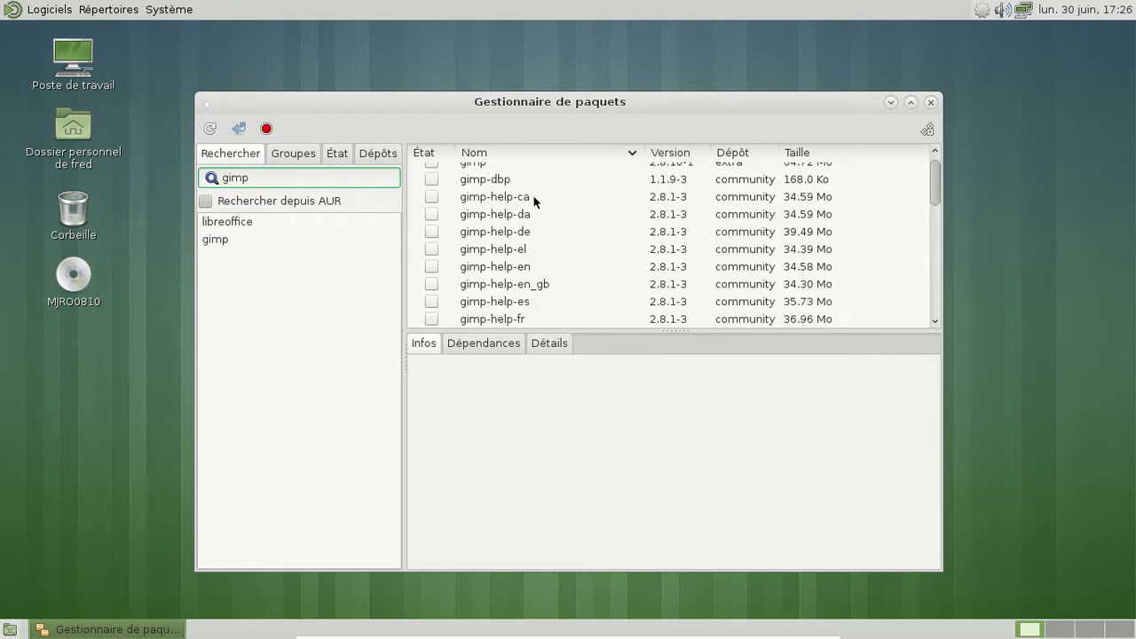
pyautogui.click(436, 163)
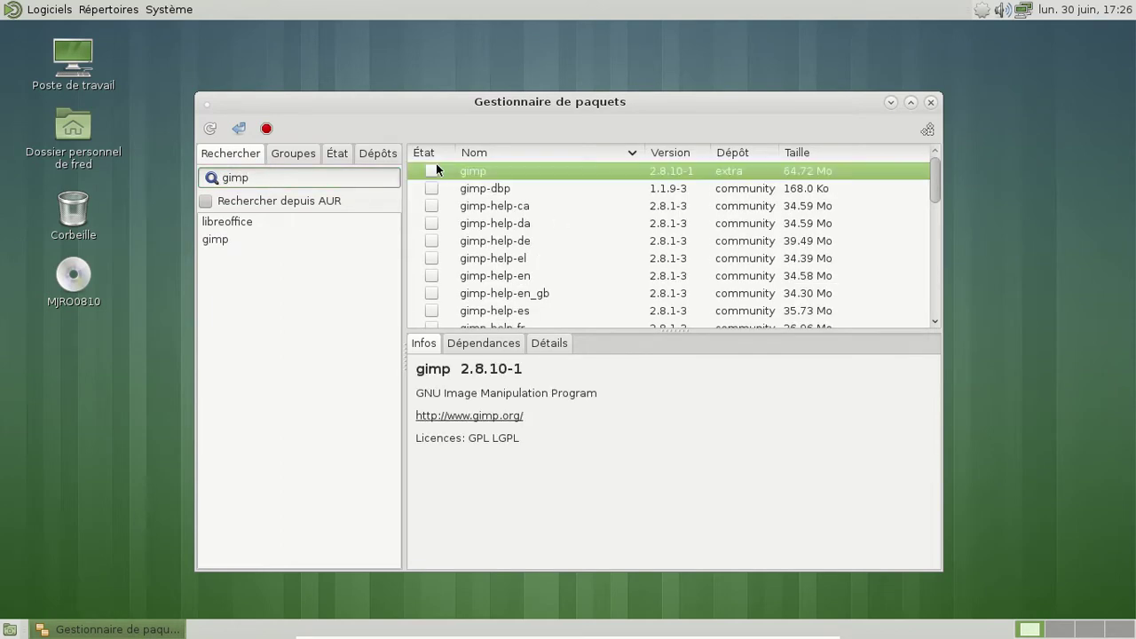
pyautogui.click(436, 166)
pyautogui.click(506, 189)
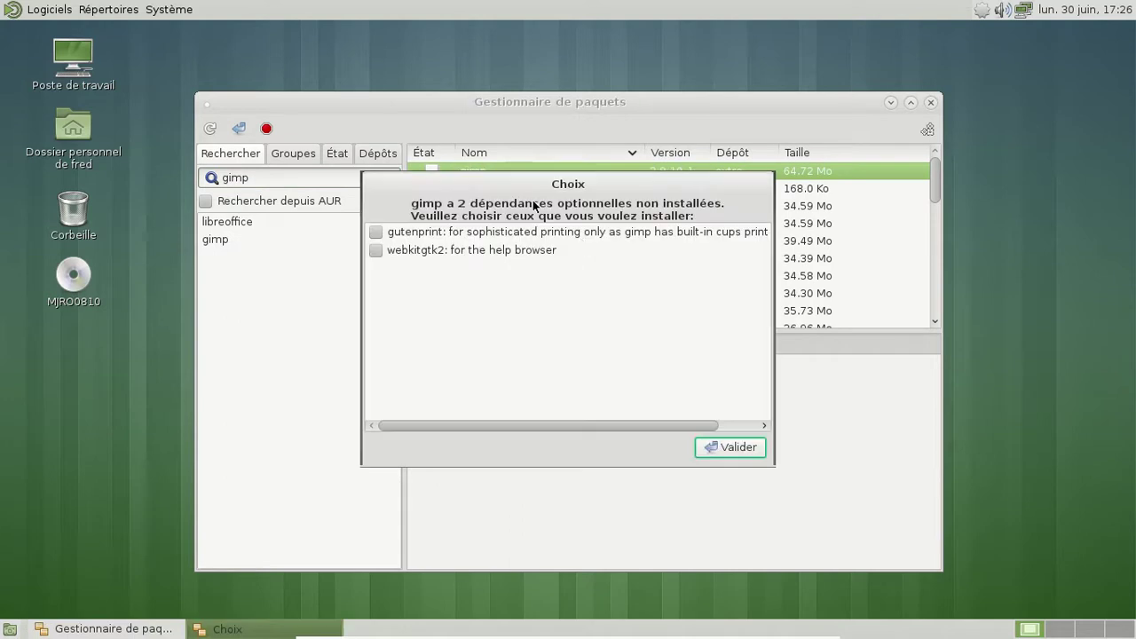
pyautogui.click(737, 448)
# - Mark the French help files package gimp-help-fr for installation
pyautogui.scroll(-3, 547, 238)
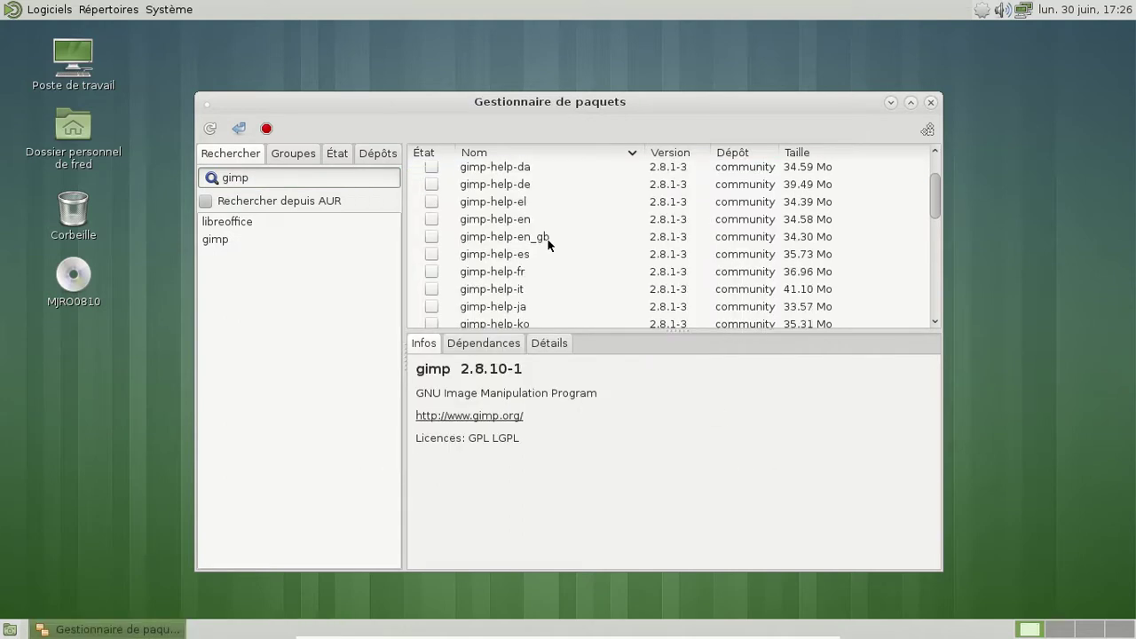
pyautogui.click(434, 188)
pyautogui.click(434, 188)
pyautogui.click(462, 201)
# - Search the packages for "gnome mplayer" and mark gnome-mplayer for installation
pyautogui.click(214, 179)
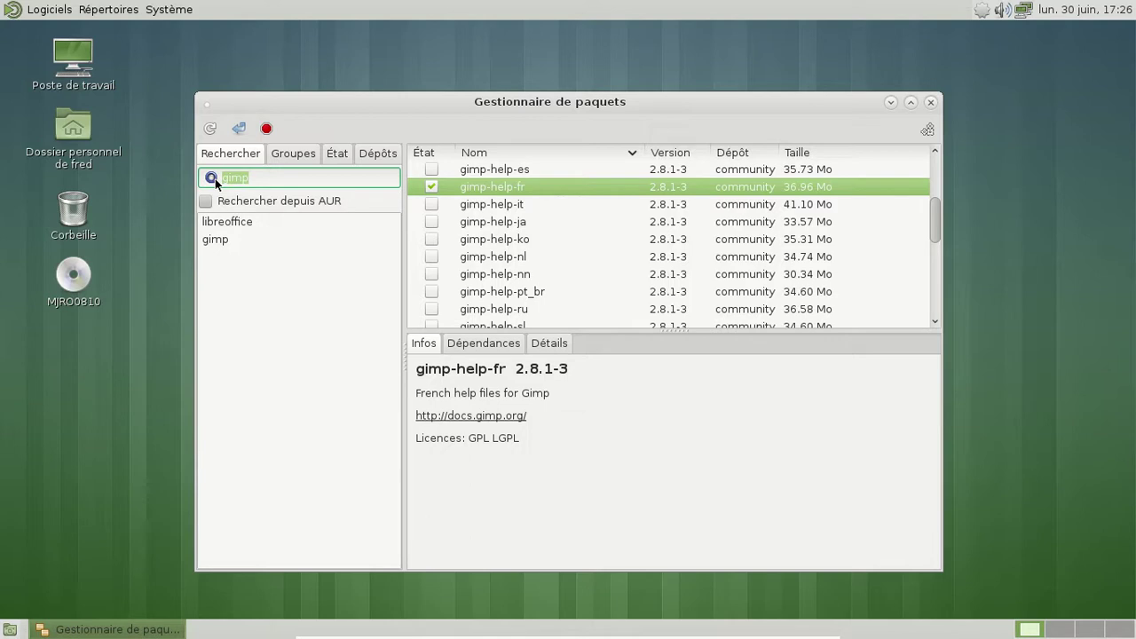
pyautogui.write('gnome mplayuer')
pyautogui.press('BackSpace')
pyautogui.press('BackSpace')
pyautogui.press('BackSpace')
pyautogui.write('er')
pyautogui.press('Return')
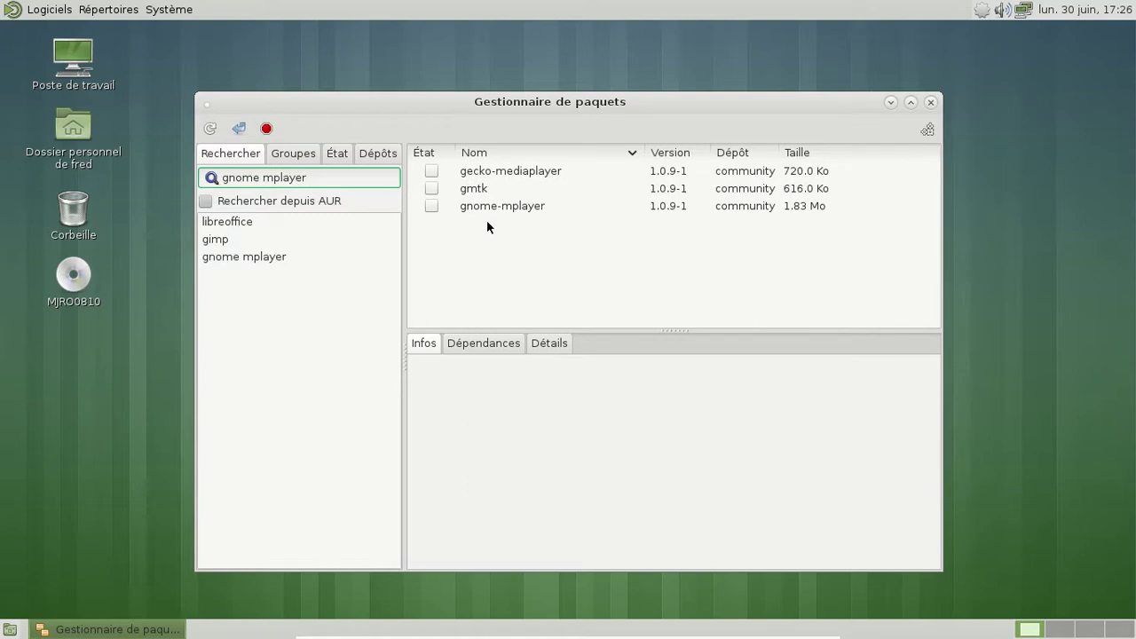
pyautogui.click(439, 206)
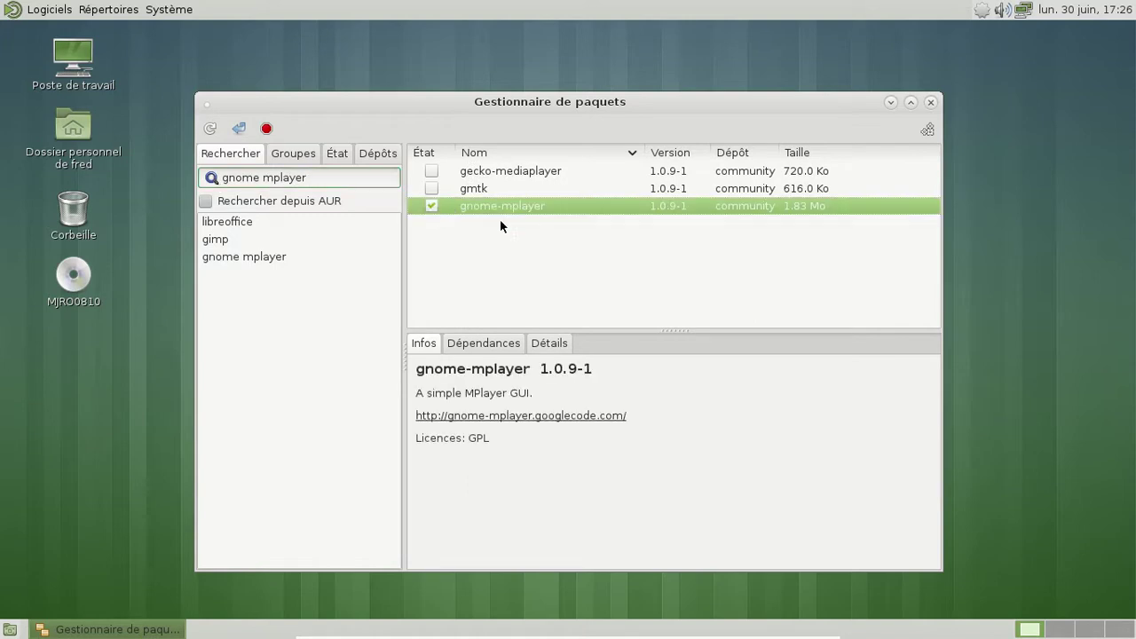
# - Search the packages for "quodlibet" and mark quodlibet with the optional-dependencies option, selecting no optional dependency
pyautogui.click(315, 181)
pyautogui.write('qua')
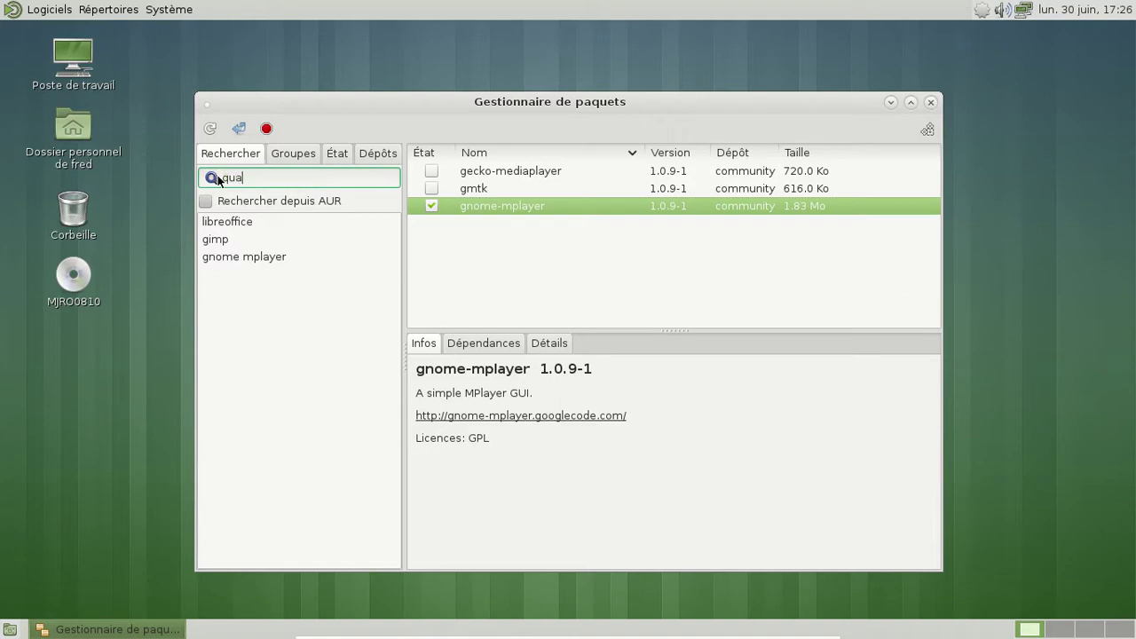
pyautogui.write('odliber')
pyautogui.press('Return')
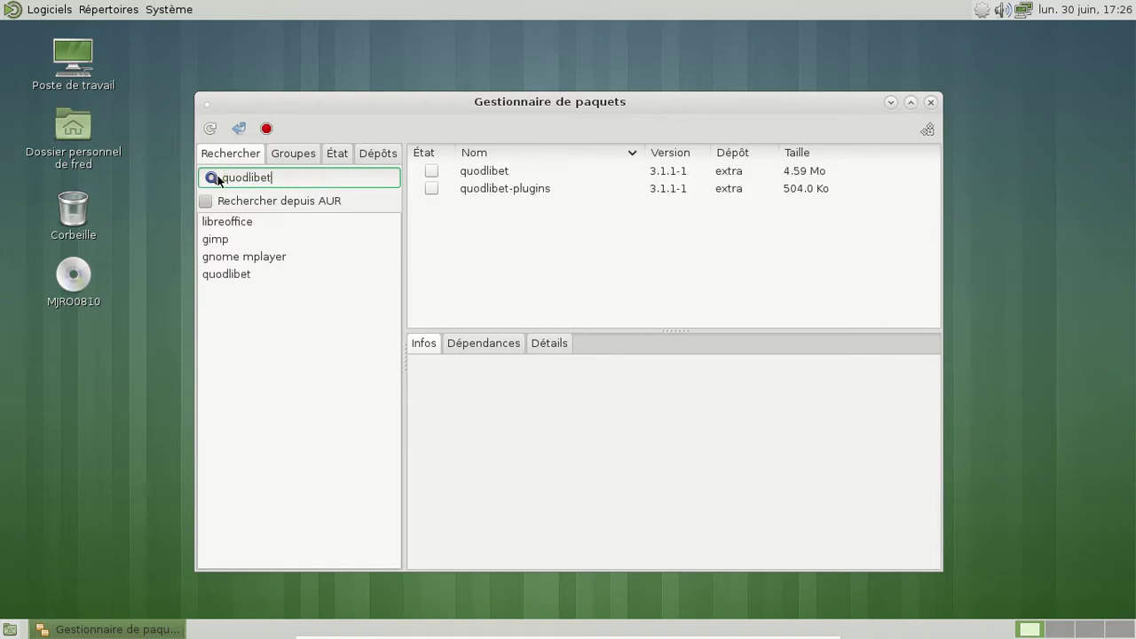
pyautogui.click(430, 169)
pyautogui.rightClick(430, 168)
pyautogui.click(477, 201)
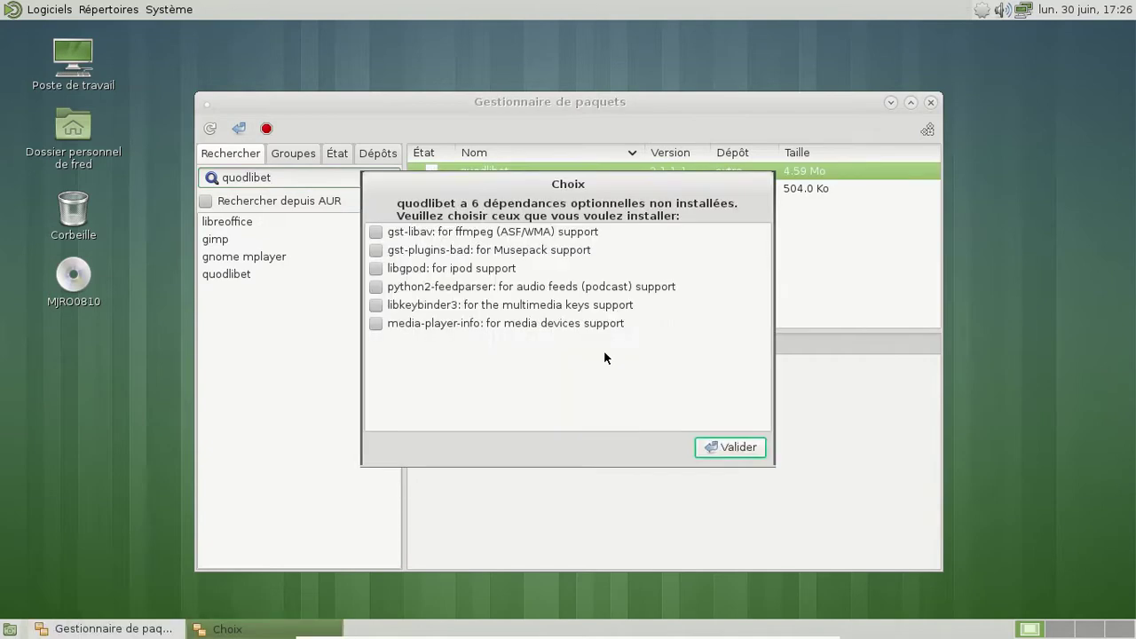
pyautogui.click(736, 448)
# - Mark quodlibet-plugins with the optional-dependencies option, selecting no optional dependency, and try to apply all the marked installations
pyautogui.rightClick(435, 184)
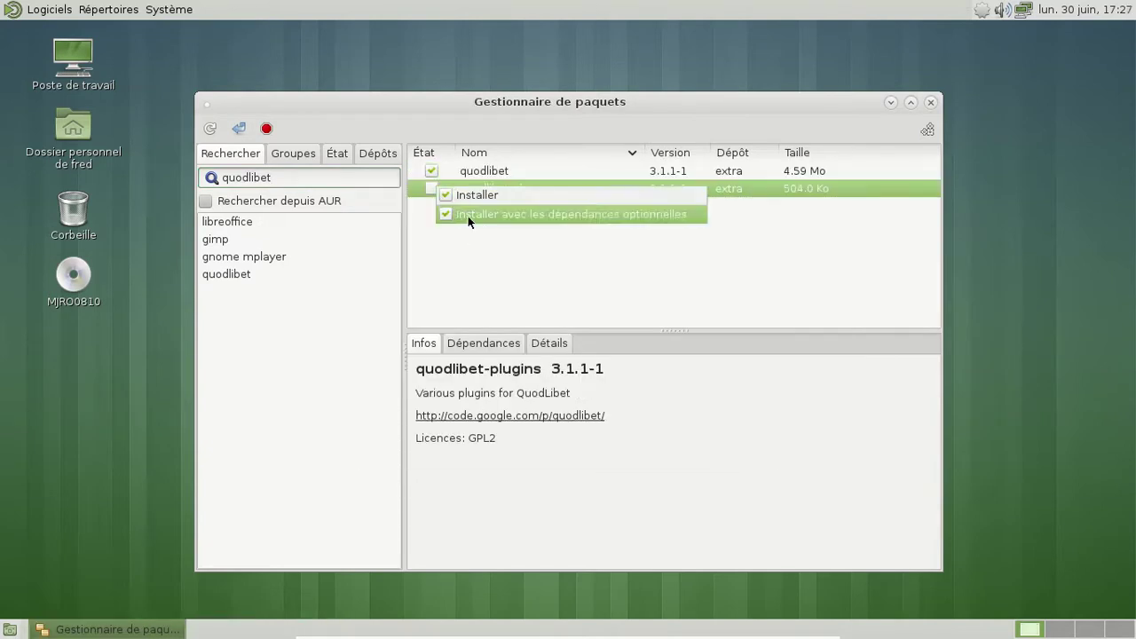
pyautogui.click(468, 216)
pyautogui.click(715, 452)
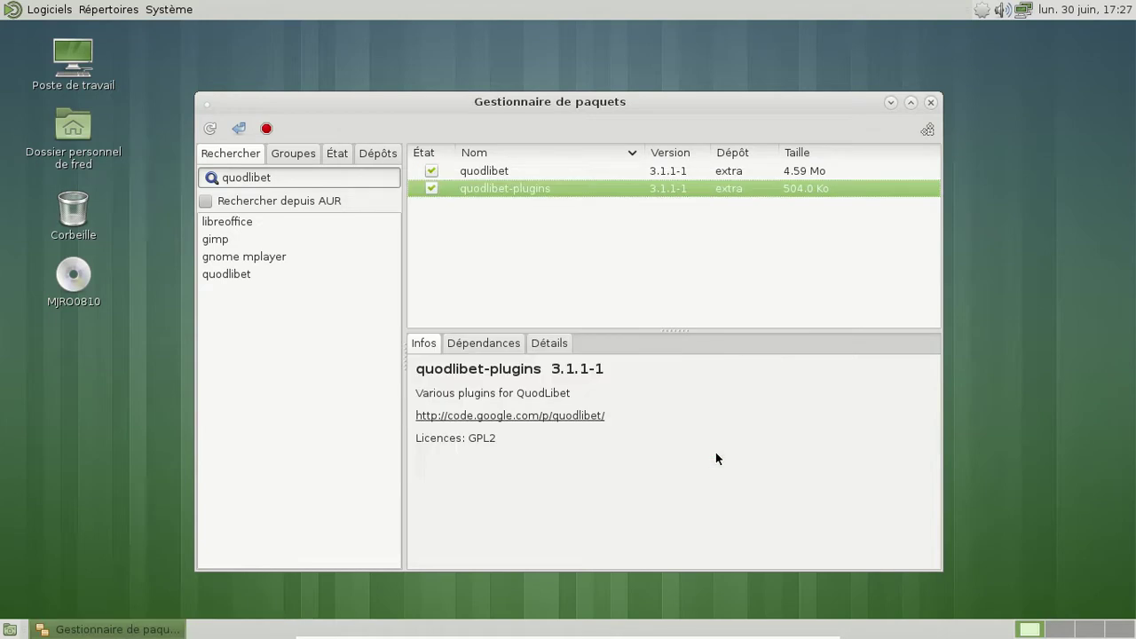
pyautogui.click(239, 129)
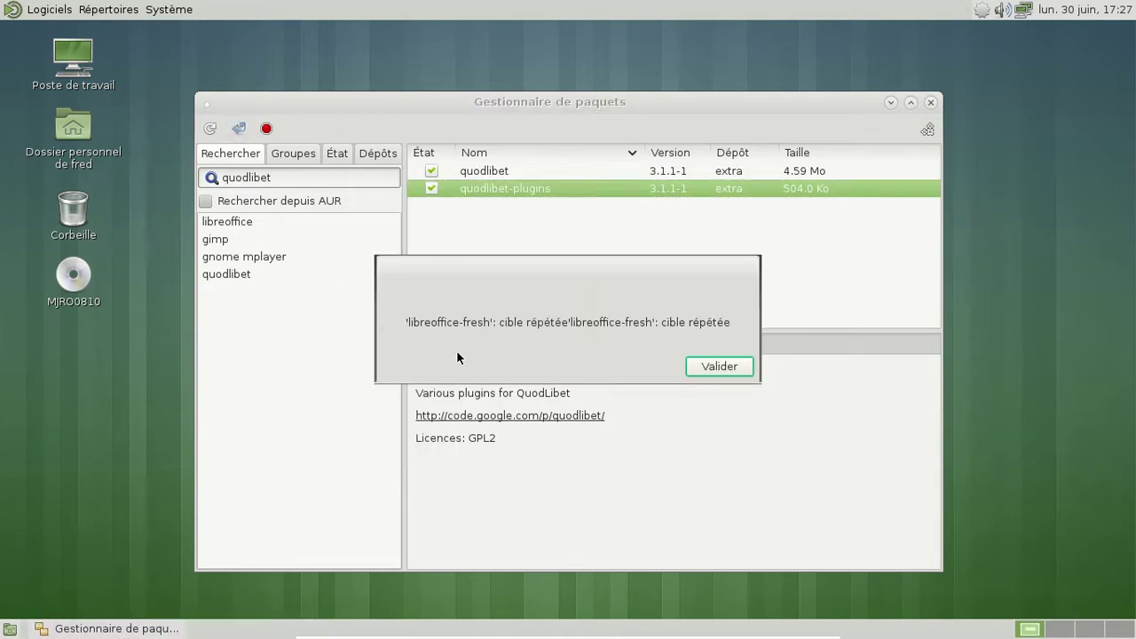
pyautogui.click(710, 367)
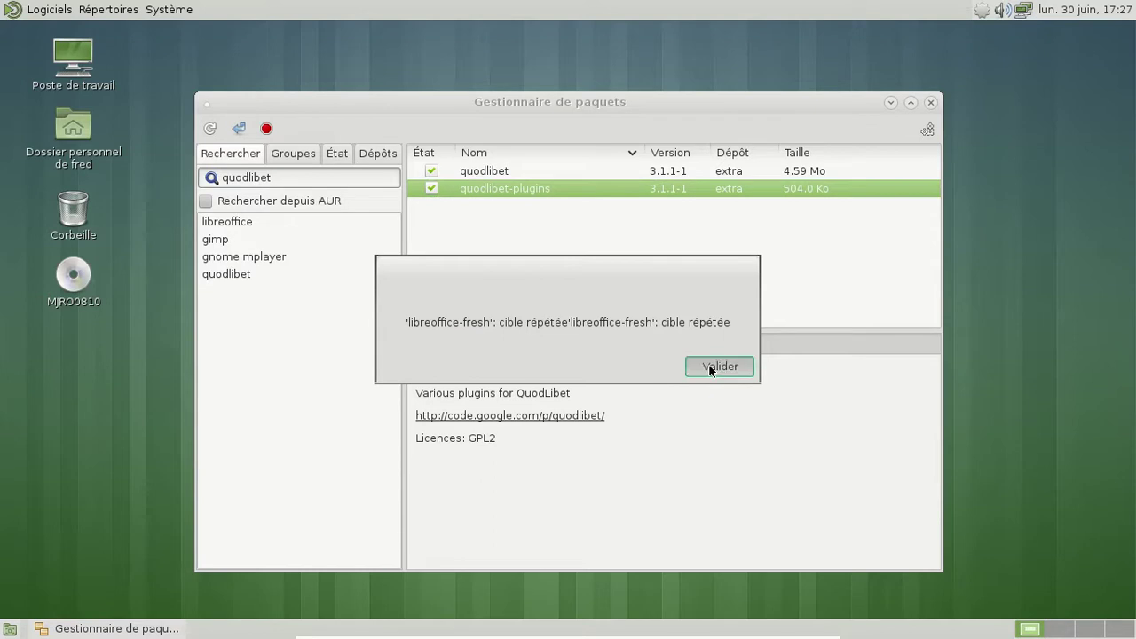
# - Recall the libreoffice search, examine the package list for the libreoffice-fresh entries and what is still marked, and close the package manager
pyautogui.click(260, 222)
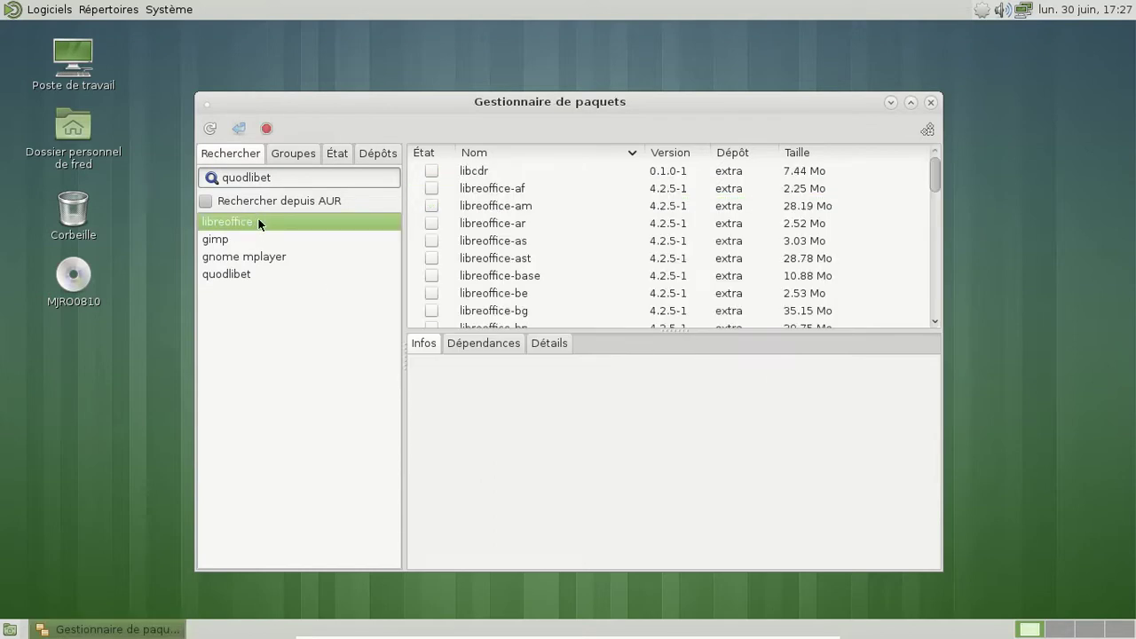
pyautogui.scroll(-3, 653, 235)
pyautogui.scroll(3, 653, 233)
pyautogui.scroll(-9, 653, 239)
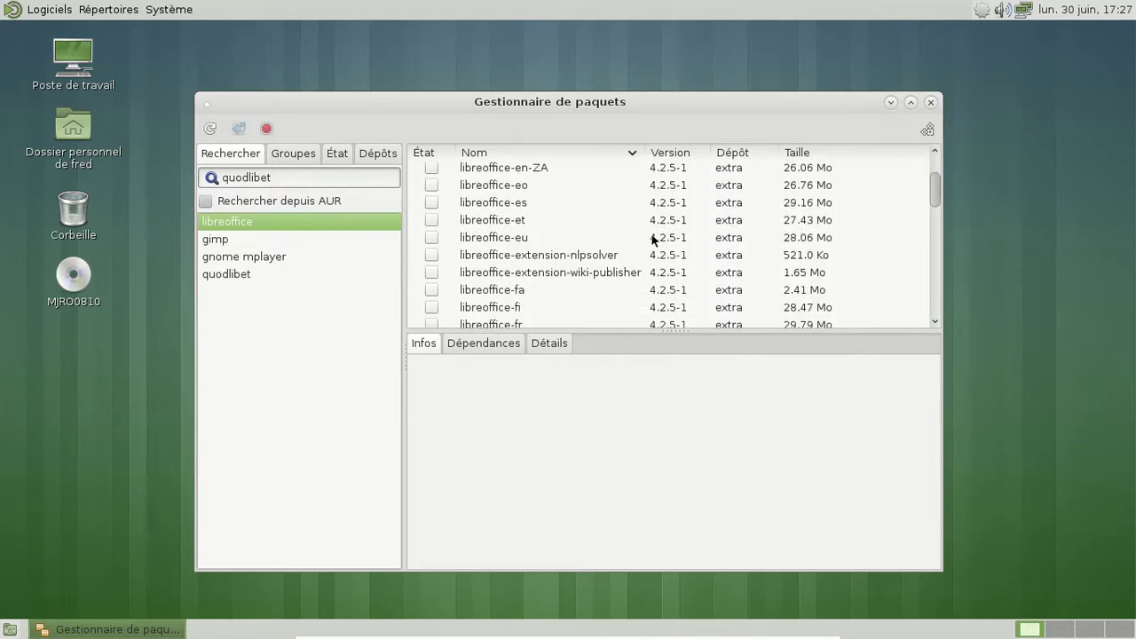
pyautogui.scroll(-3, 653, 239)
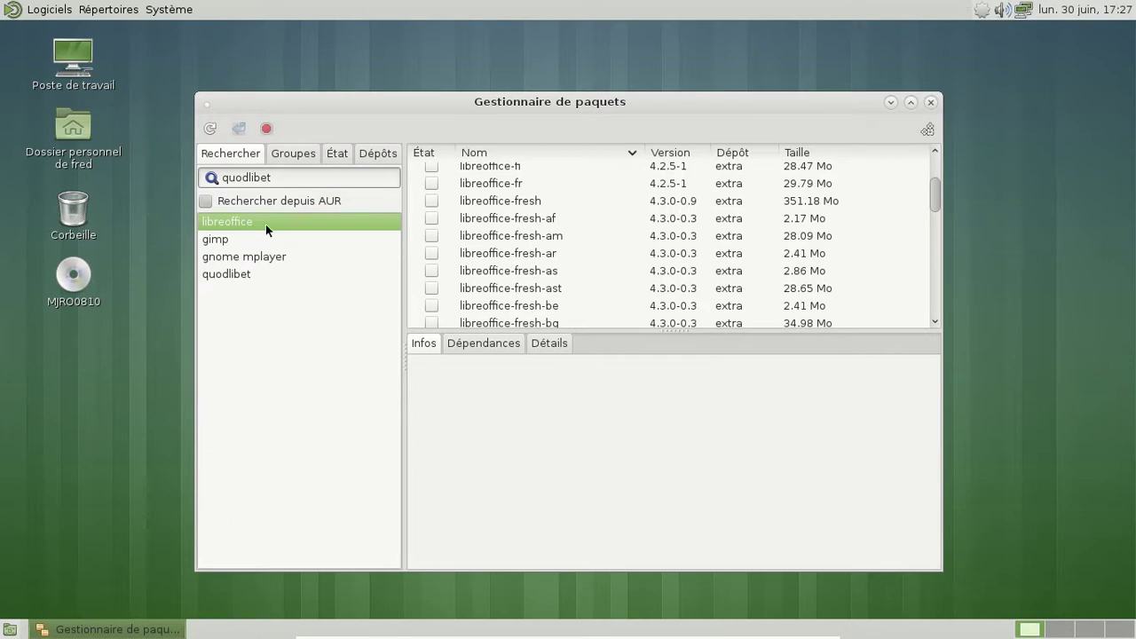
pyautogui.scroll(-3, 606, 245)
pyautogui.scroll(6, 606, 245)
pyautogui.scroll(-6, 606, 245)
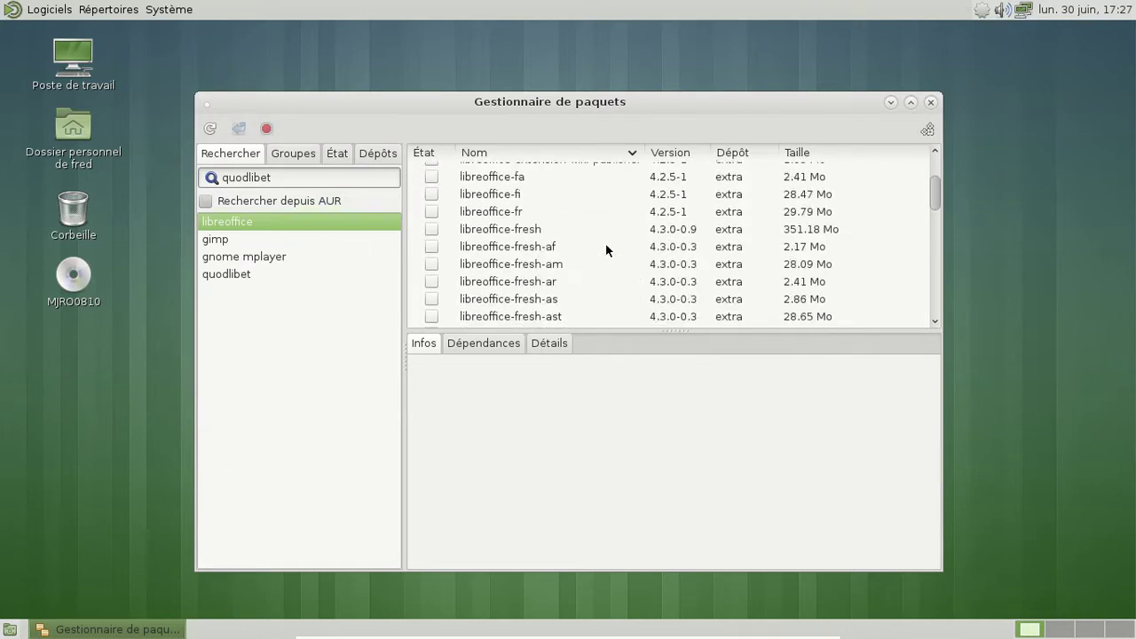
pyautogui.scroll(5, 606, 245)
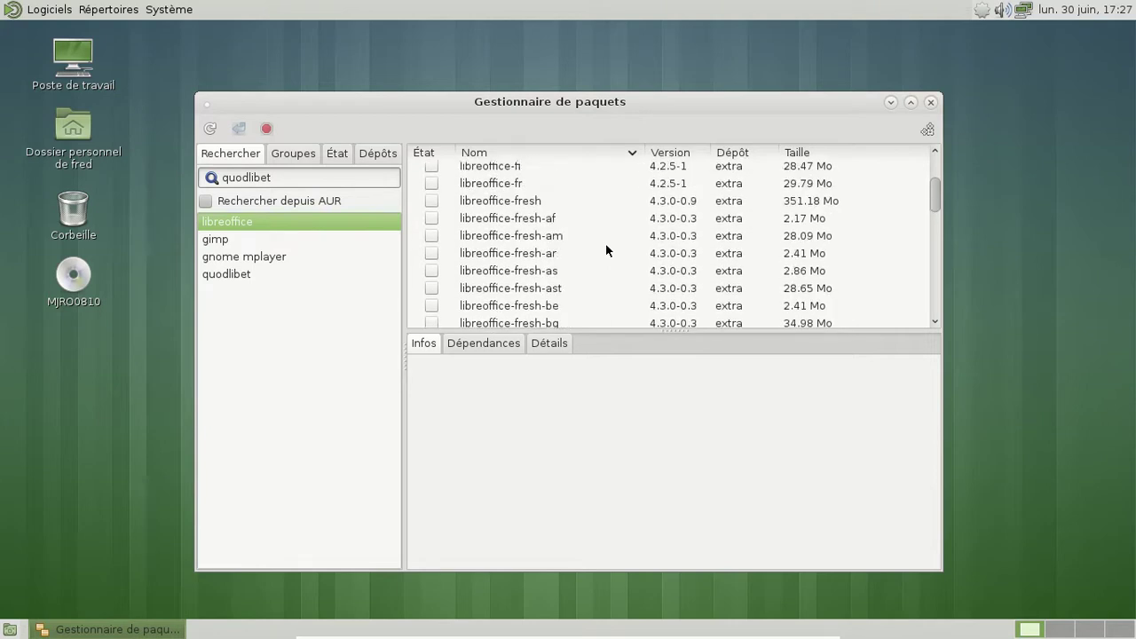
pyautogui.scroll(8, 930, 168)
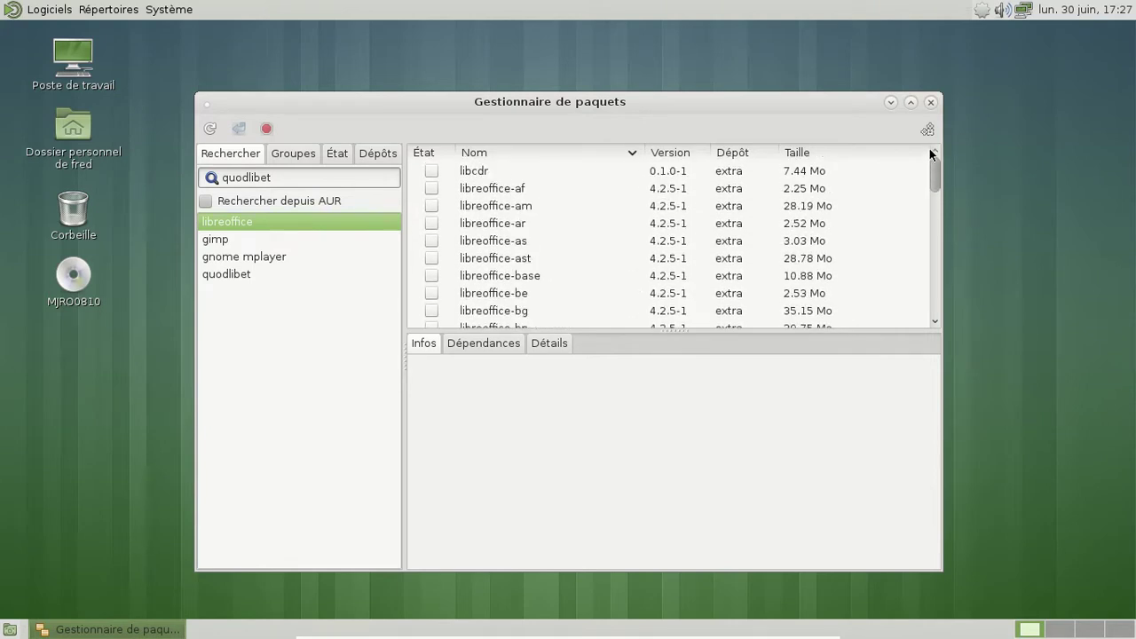
pyautogui.click(930, 101)
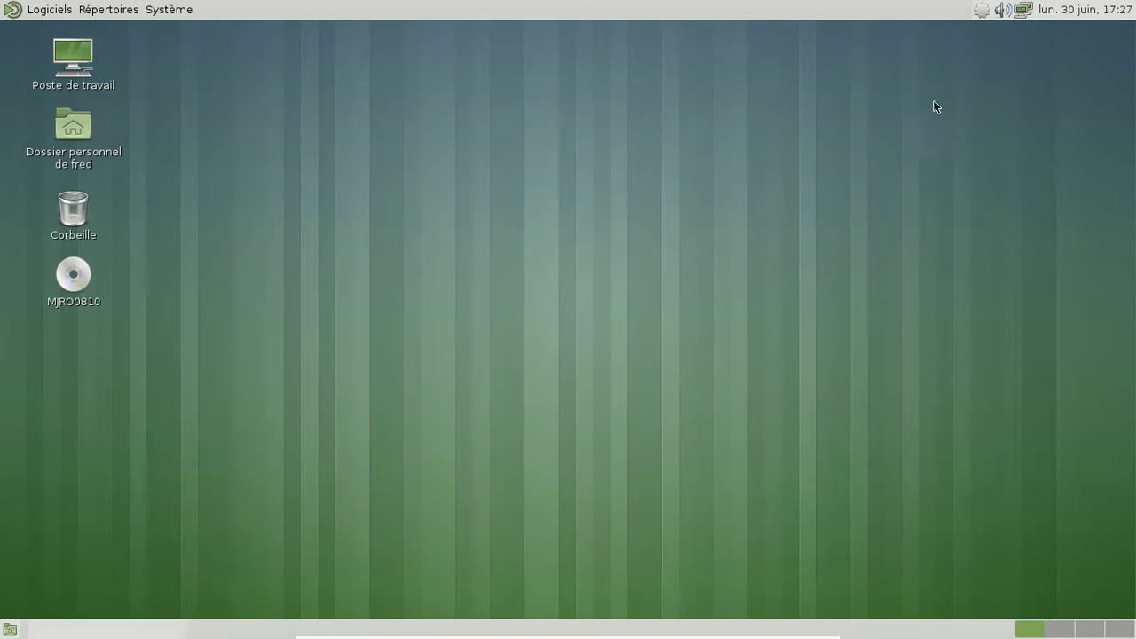
# - Switch to a new Terminal MATE window
pyautogui.click(67, 10)
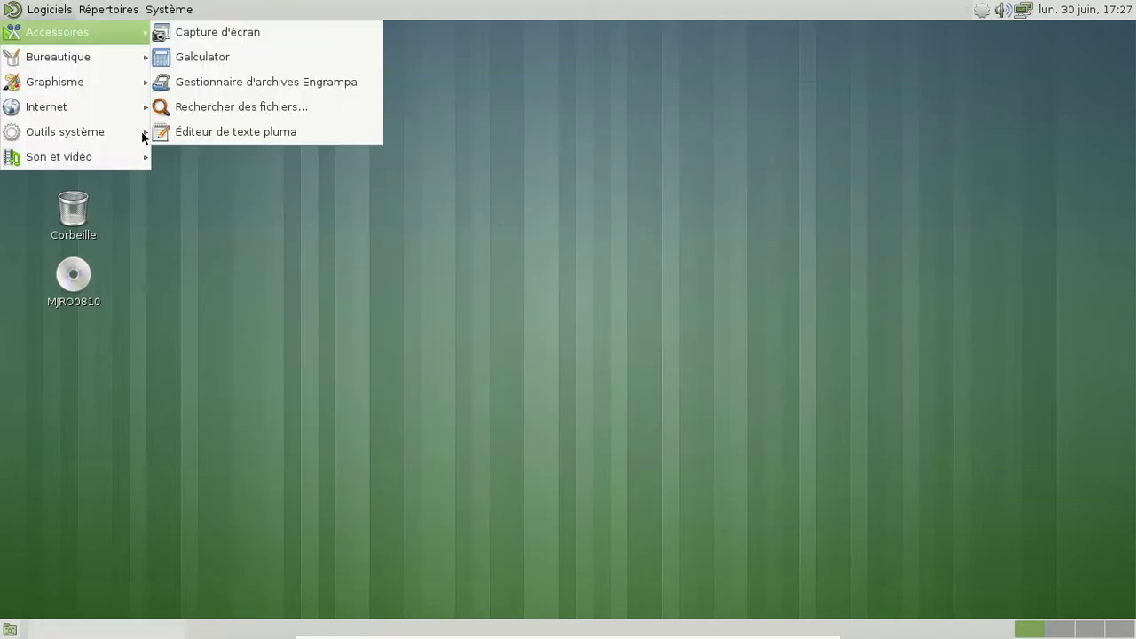
pyautogui.moveTo(130, 157)
pyautogui.moveTo(115, 135)
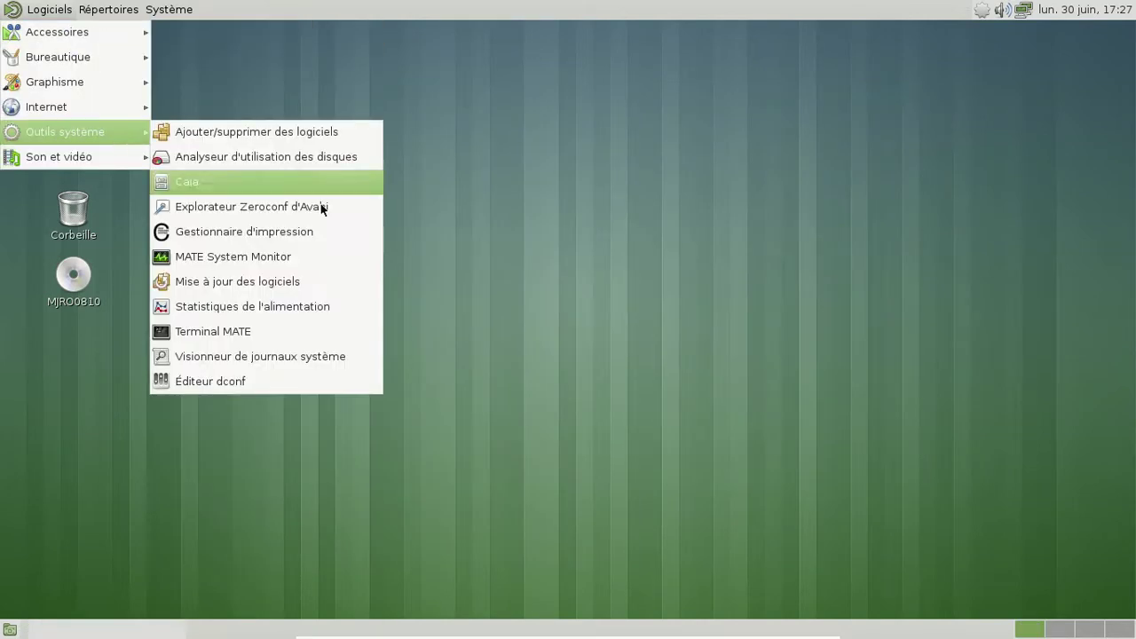
pyautogui.click(297, 329)
# - Run "yaourt -S libreoffice" to install the LibreOffice package group and enter the sudo password
pyautogui.write('yaourt -S libre')
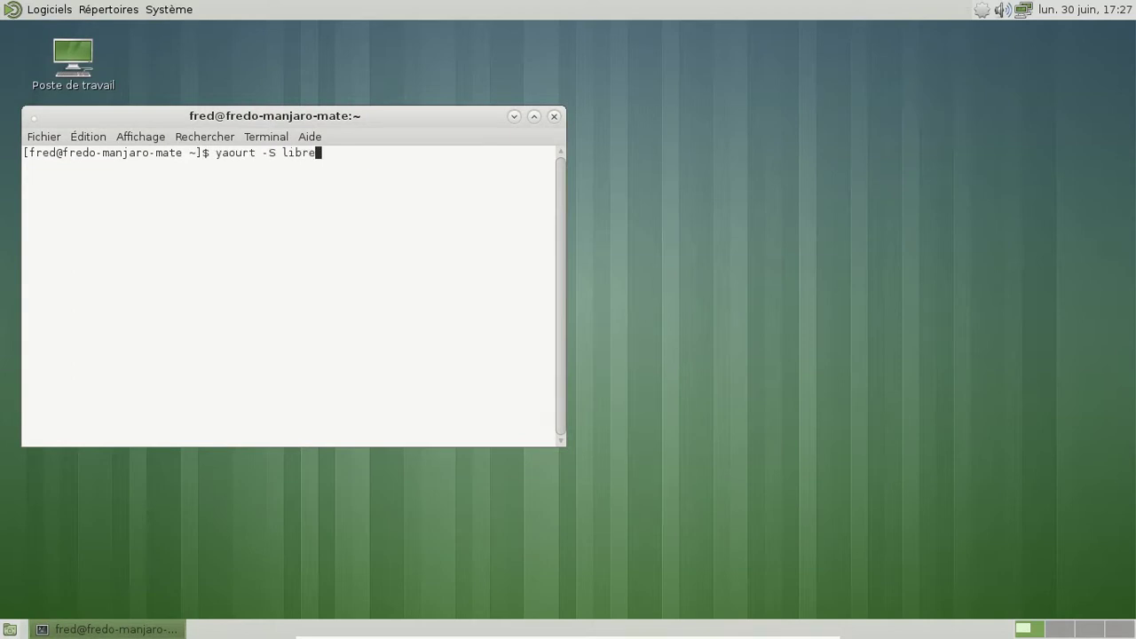
pyautogui.write('office')
pyautogui.press('Return')
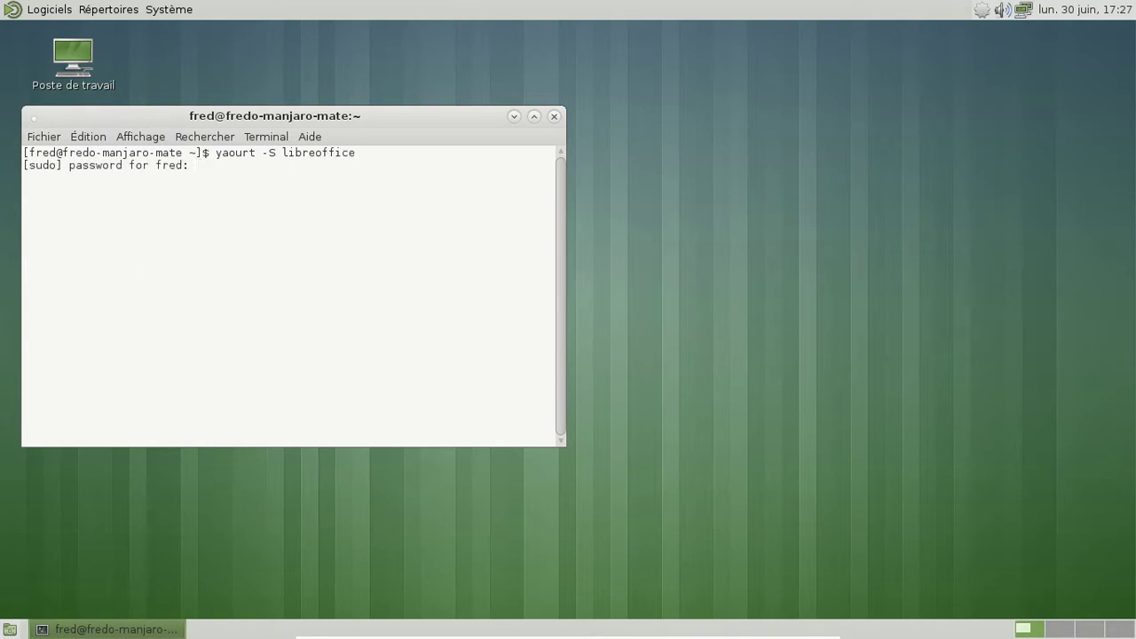
pyautogui.press('Return')
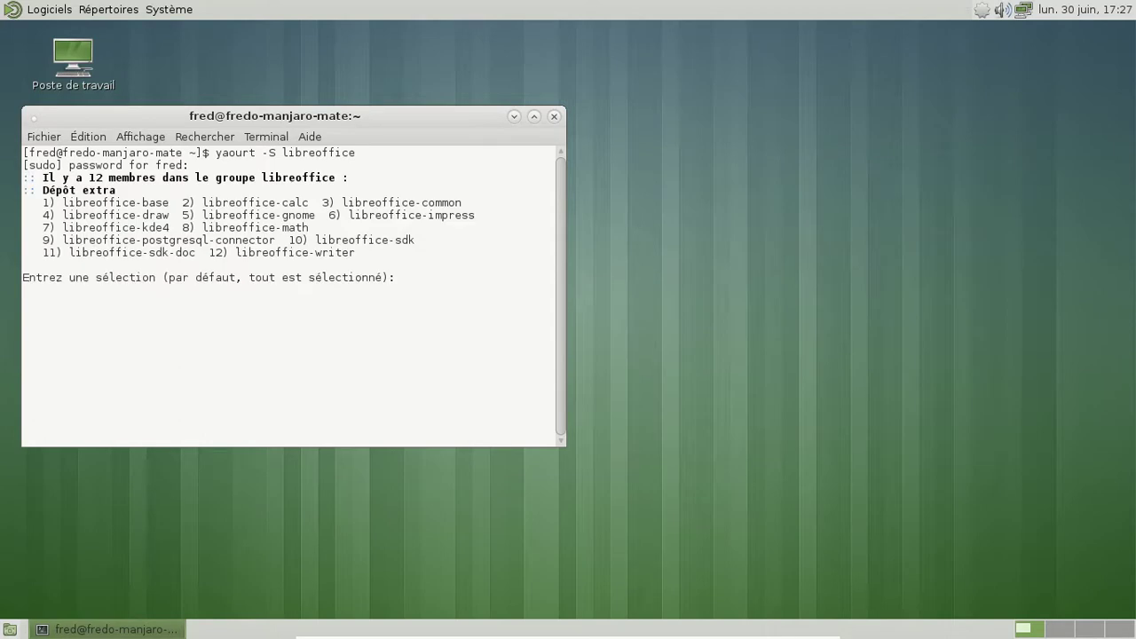
# - Select group members 1 2 3 4 5 6 8 12 for the LibreOffice installation
pyautogui.write('1 2 3 4 5 6 8 12')
pyautogui.press('Return')
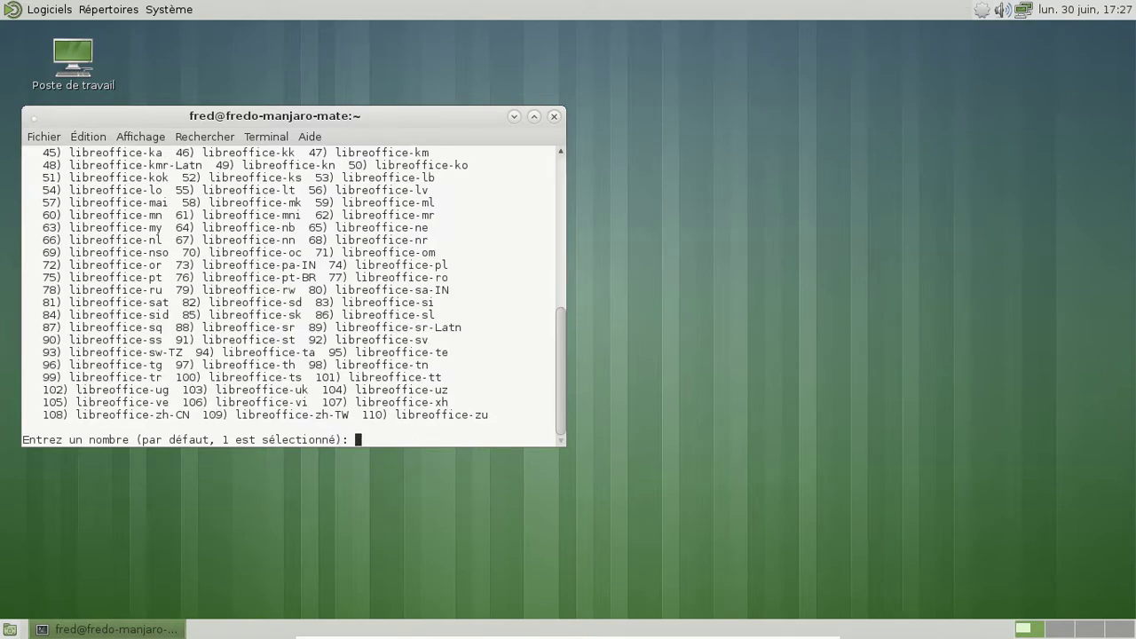
# - Choose number 32, libreoffice-fr, as the language pack and proceed with the installation of the listed packages
pyautogui.scroll(5, 460, 327)
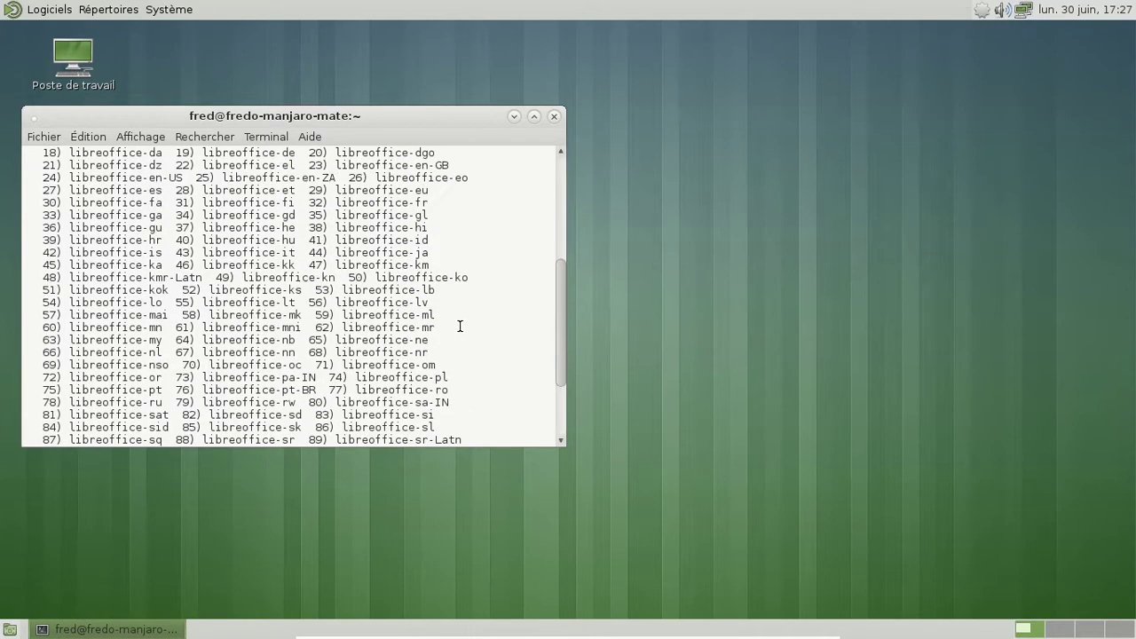
pyautogui.scroll(3, 460, 327)
pyautogui.scroll(-2, 465, 329)
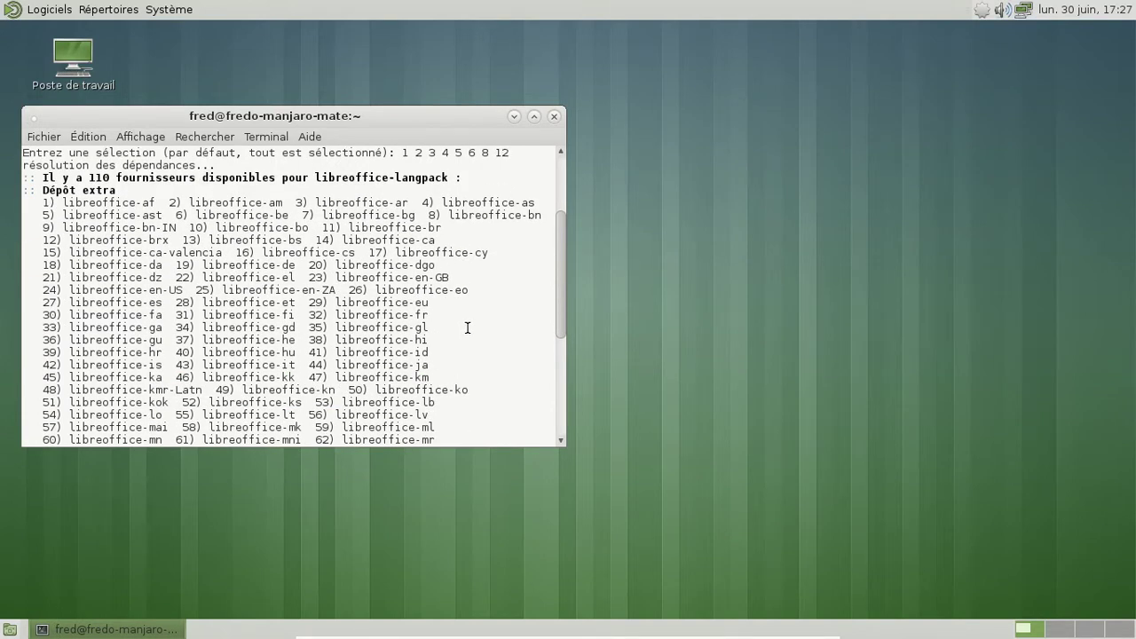
pyautogui.scroll(-6, 469, 328)
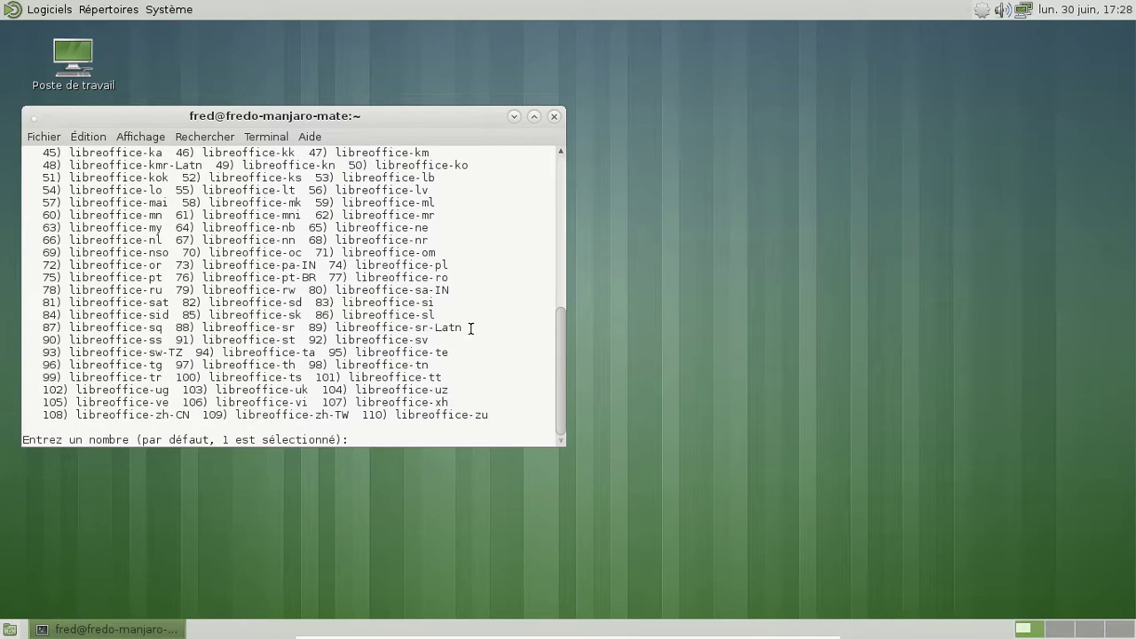
pyautogui.write('32')
pyautogui.press('Return')
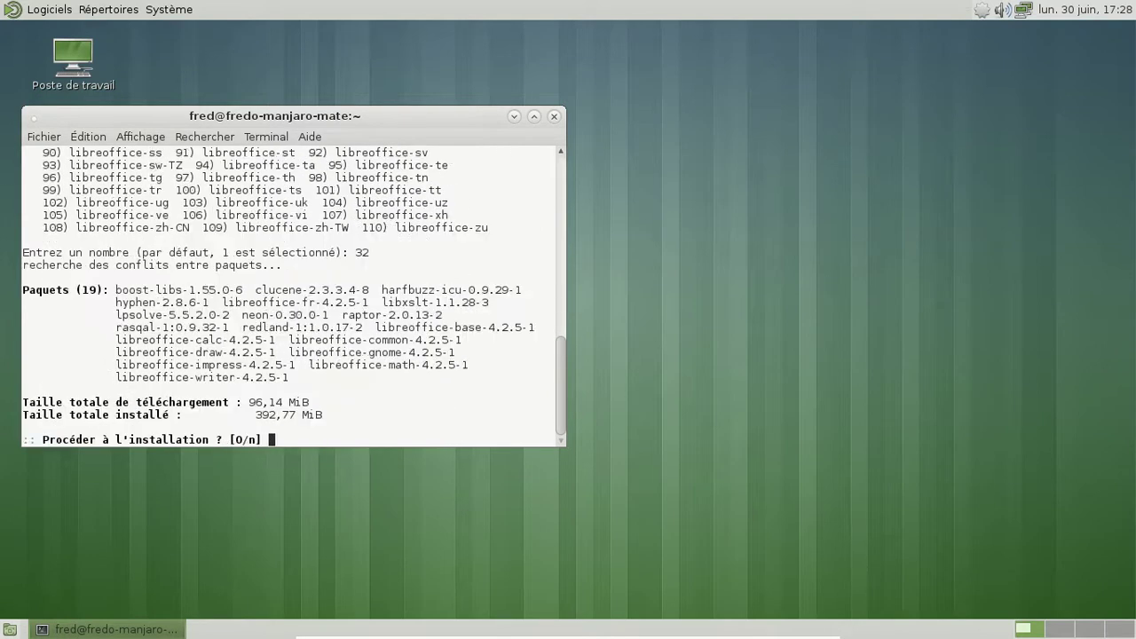
pyautogui.press('Return')
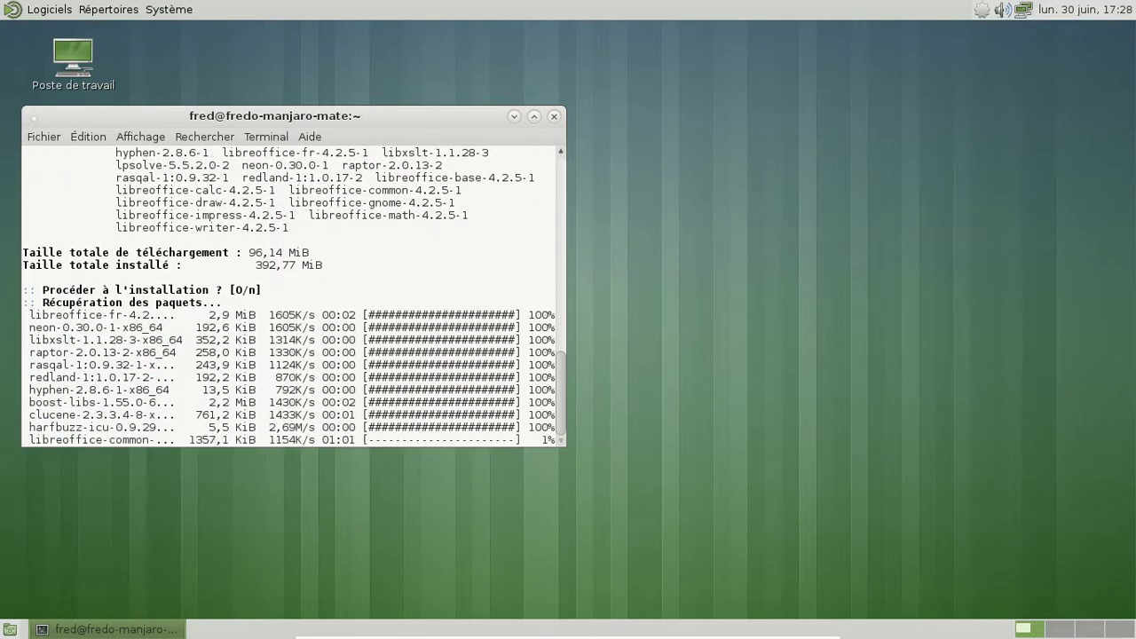
# - Move the terminal window clear of the desktop icons, launch Firefox, and restore its window to a smaller size nearer the desktop's centre
pyautogui.moveTo(264, 123); pyautogui.dragTo(461, 127)
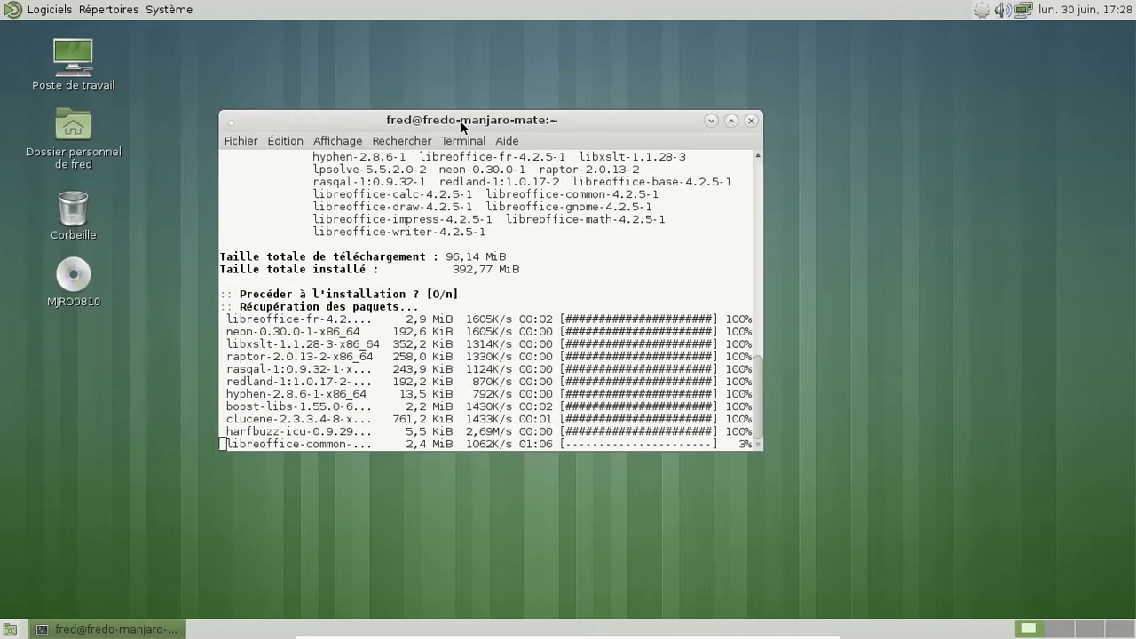
pyautogui.click(44, 10)
pyautogui.moveTo(130, 106)
pyautogui.click(256, 153)
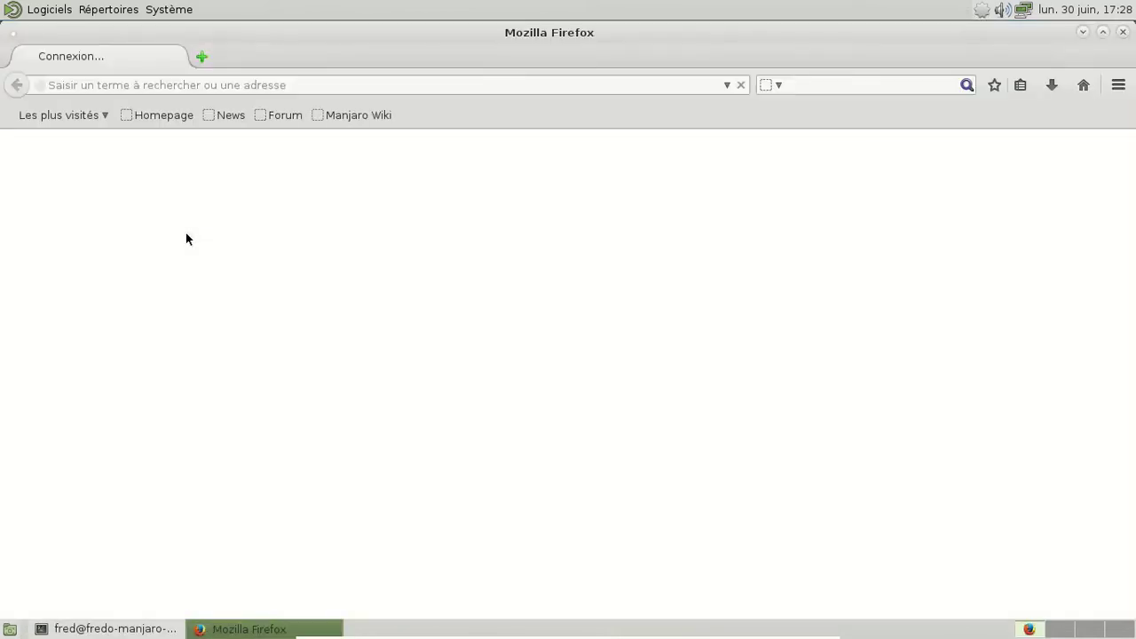
pyautogui.doubleClick(512, 36)
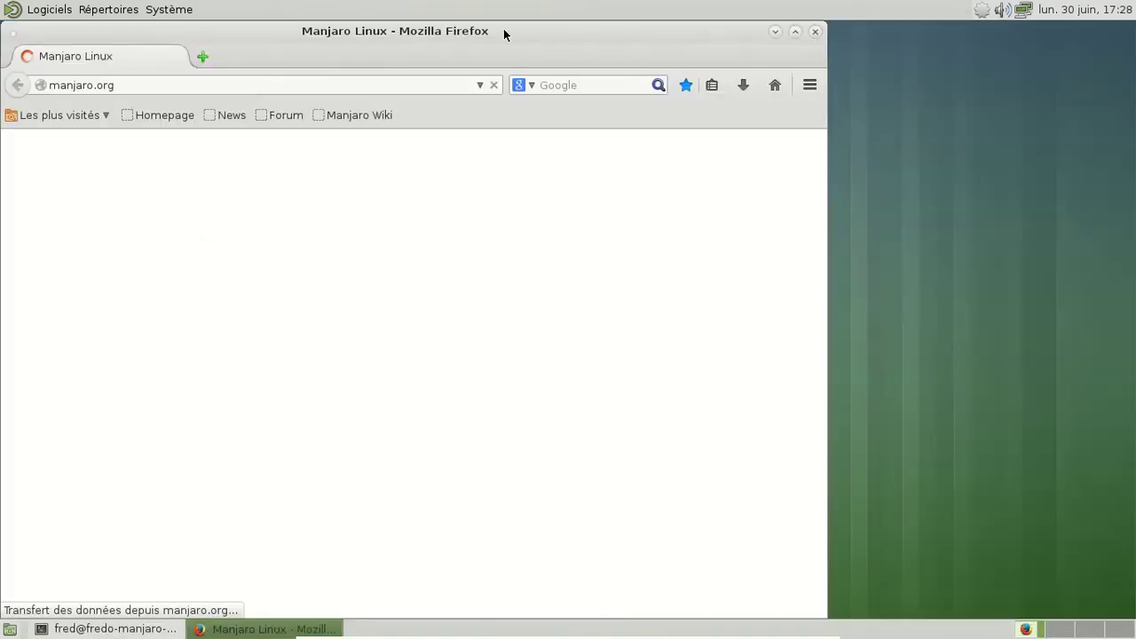
pyautogui.moveTo(503, 33); pyautogui.dragTo(591, 34)
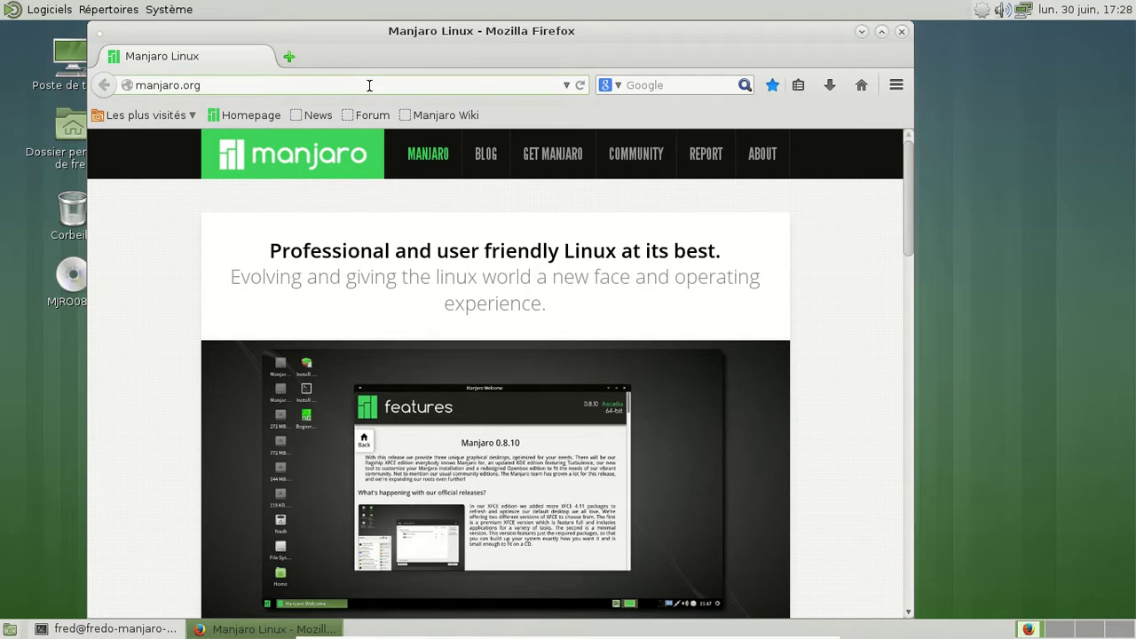
pyautogui.click(370, 85)
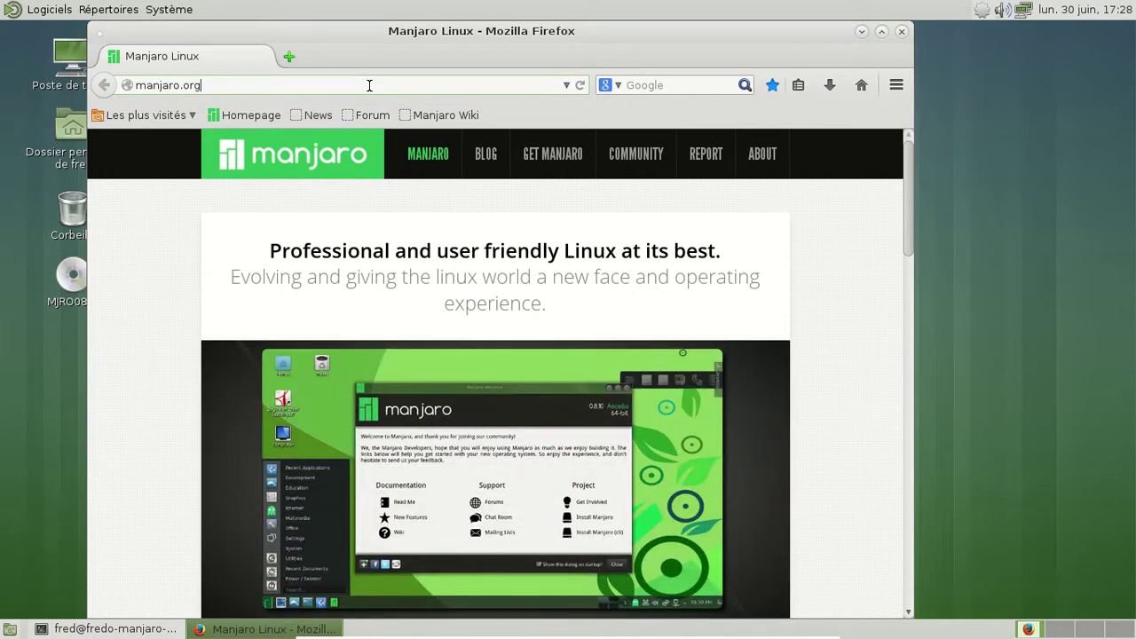
pyautogui.hotkey('ctrl', 'a')
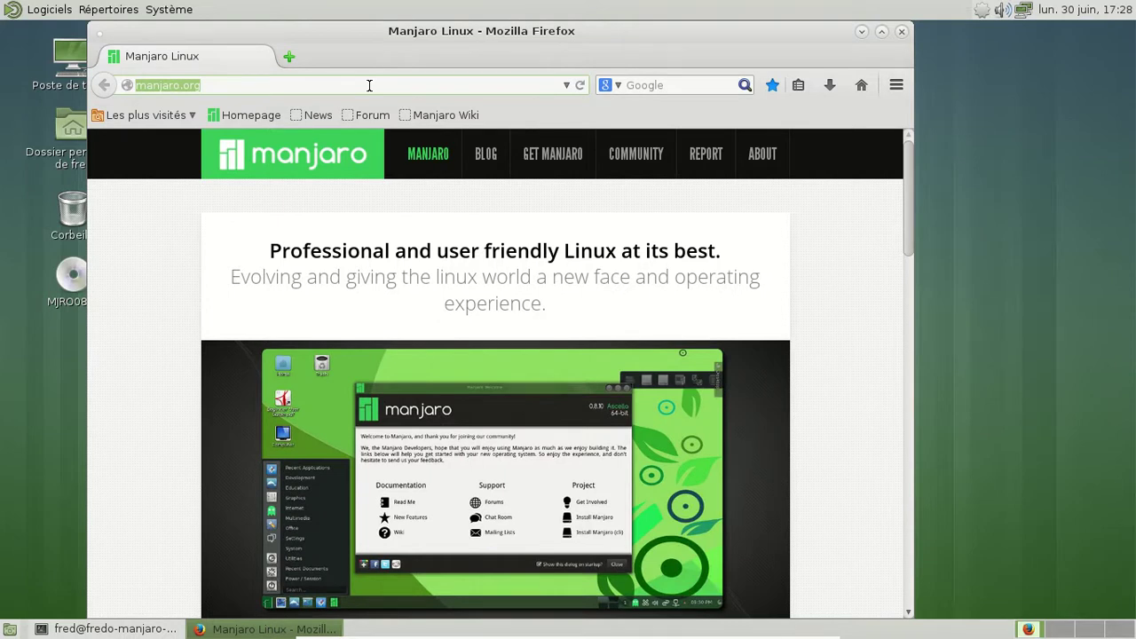
pyautogui.write('pac')
pyautogui.press('BackSpace')
pyautogui.press('BackSpace')
pyautogui.press('BackSpace')
pyautogui.press('Tab')
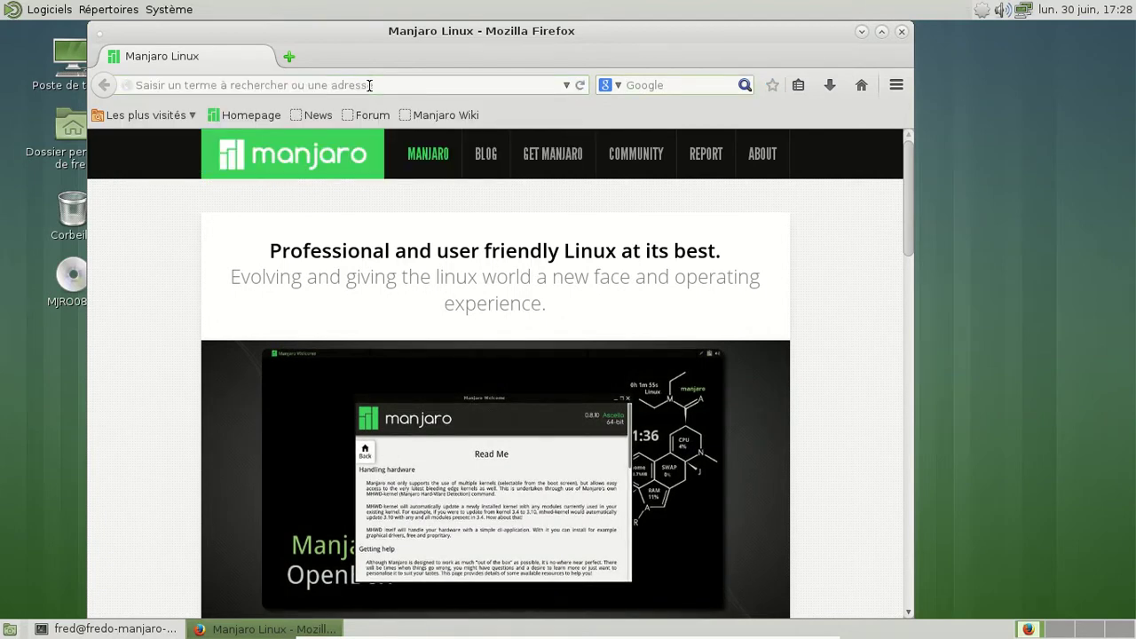
# - Go to google.fr and search Google Images for "manjaro linux mate"
pyautogui.click(369, 85)
pyautogui.write('google.fr')
pyautogui.press('Return')
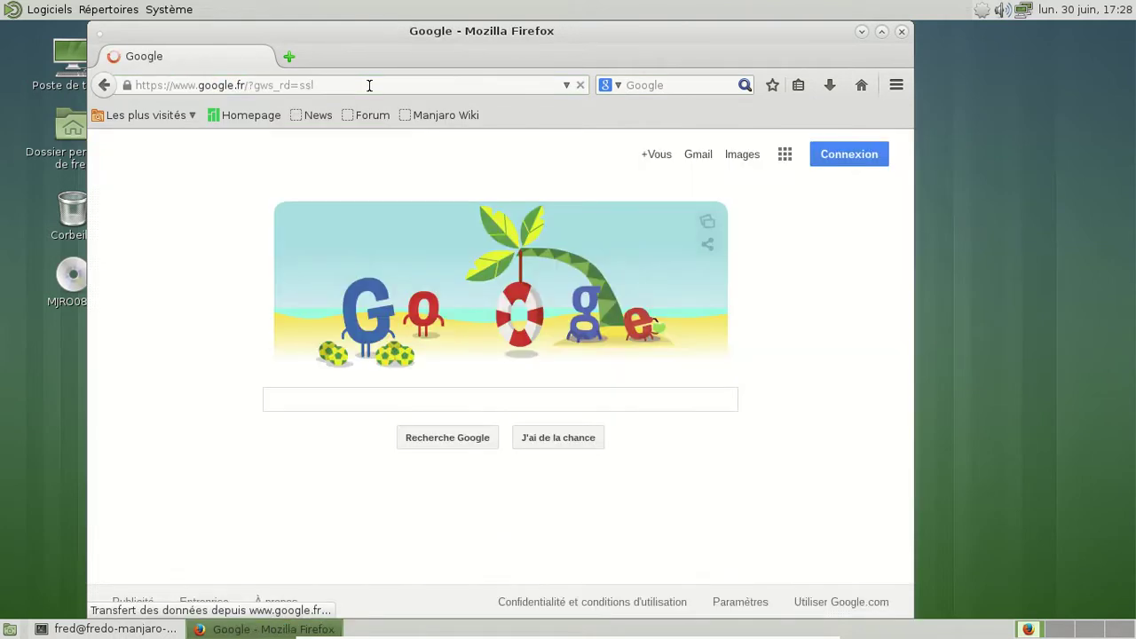
pyautogui.click(742, 158)
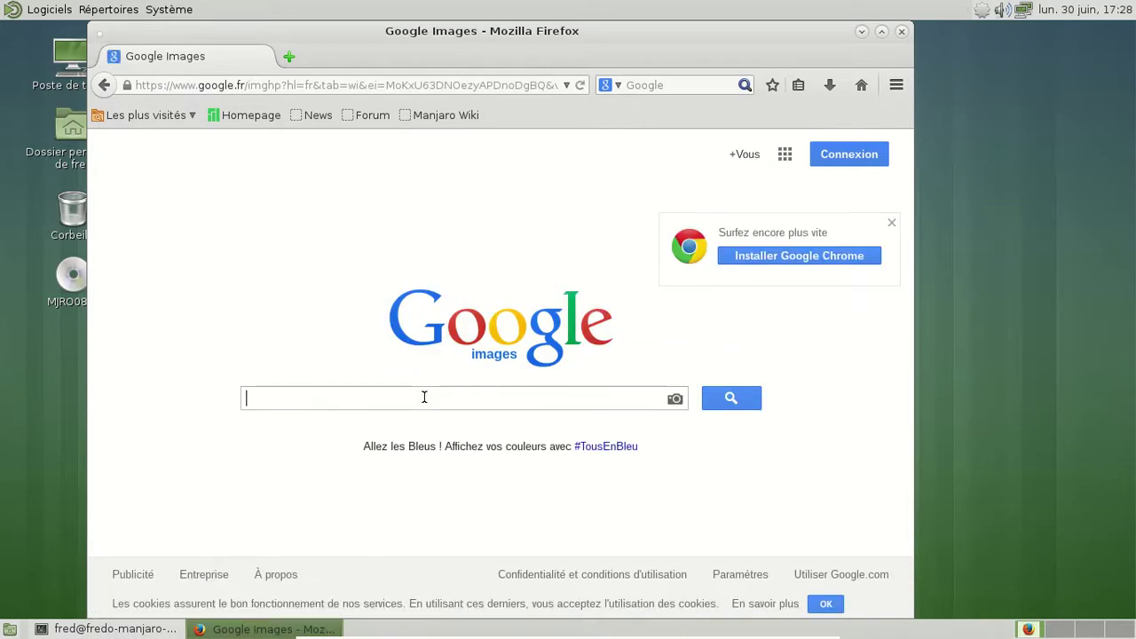
pyautogui.write('manjaro linux mate')
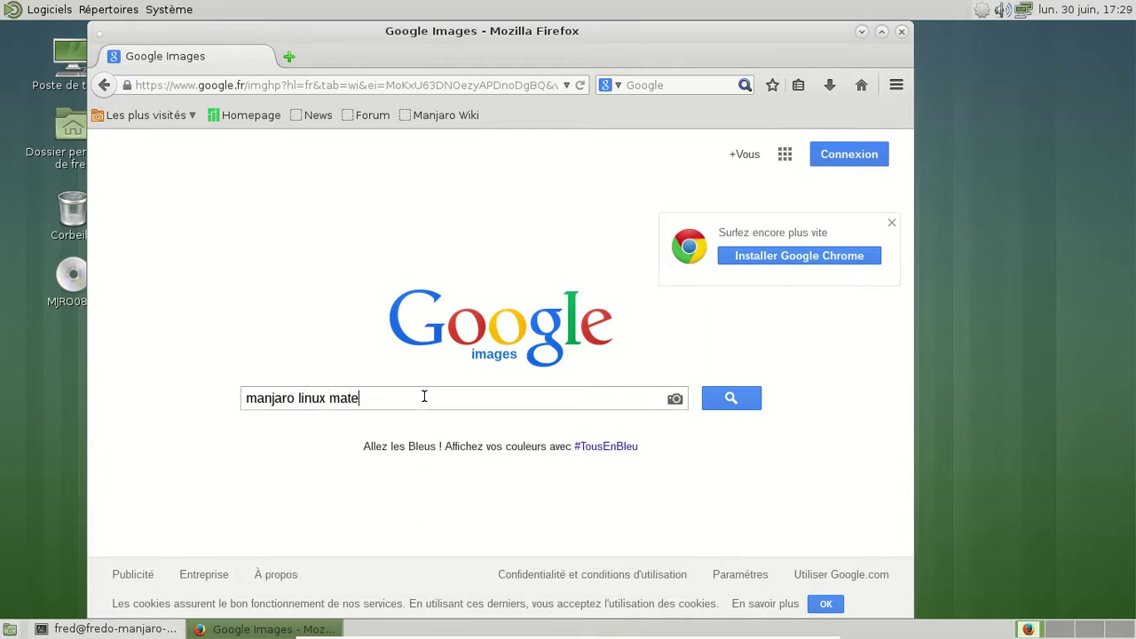
pyautogui.press('Return')
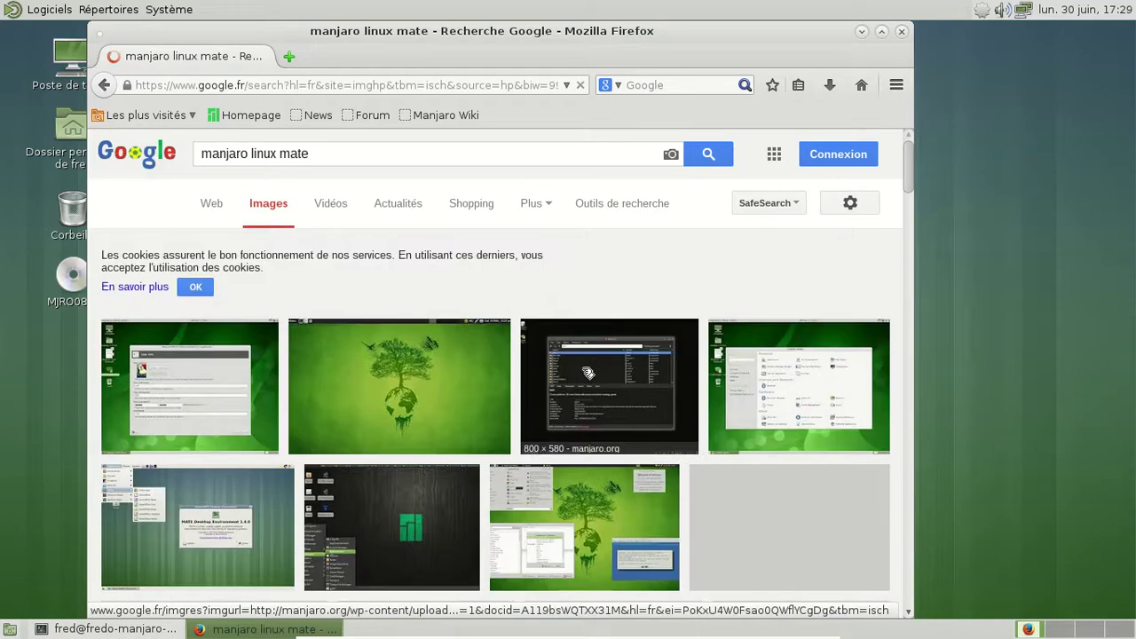
# - Refine the image search to "manjaro linux community mate"
pyautogui.click(281, 154)
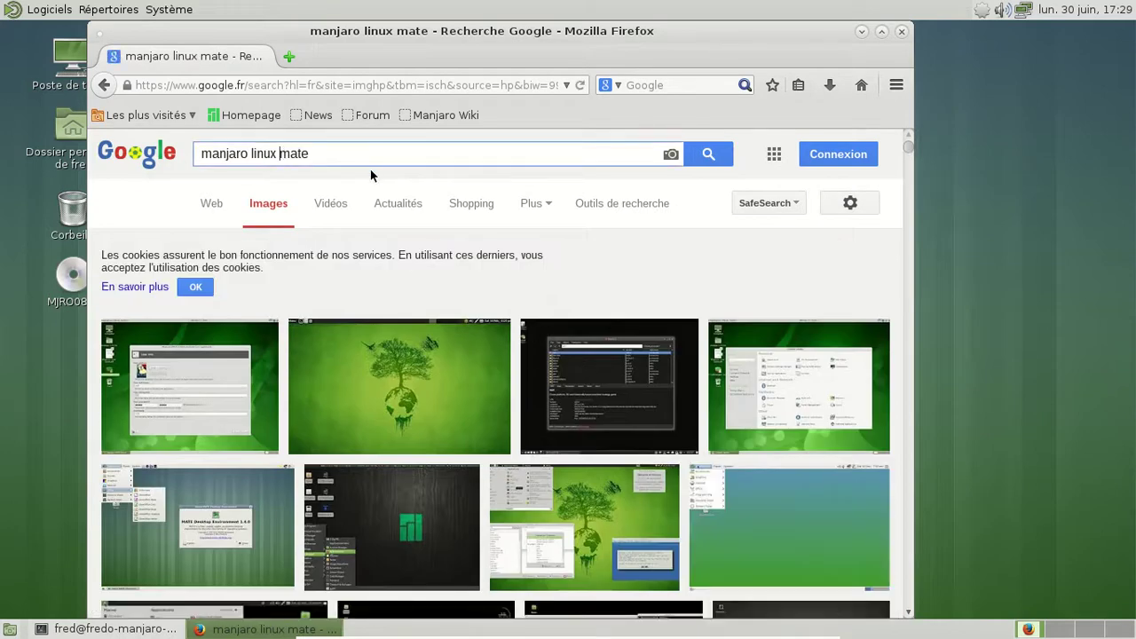
pyautogui.write('community')
pyautogui.press('Return')
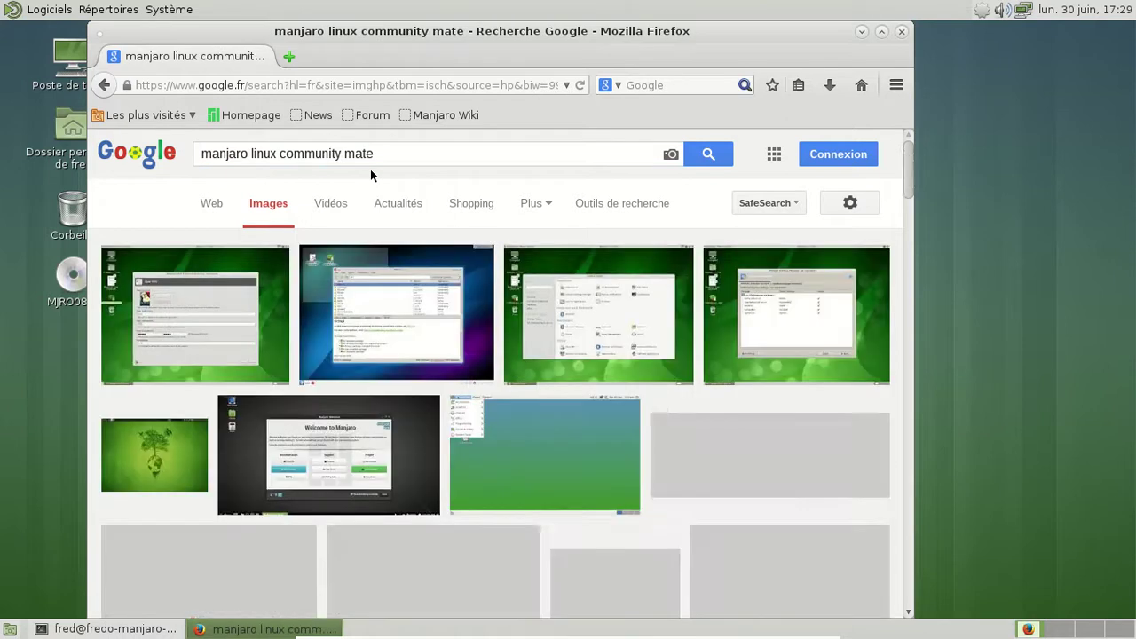
# - Examine the image results for screenshots of the Manjaro community MATE edition, down to page 6
pyautogui.scroll(-10, 512, 321)
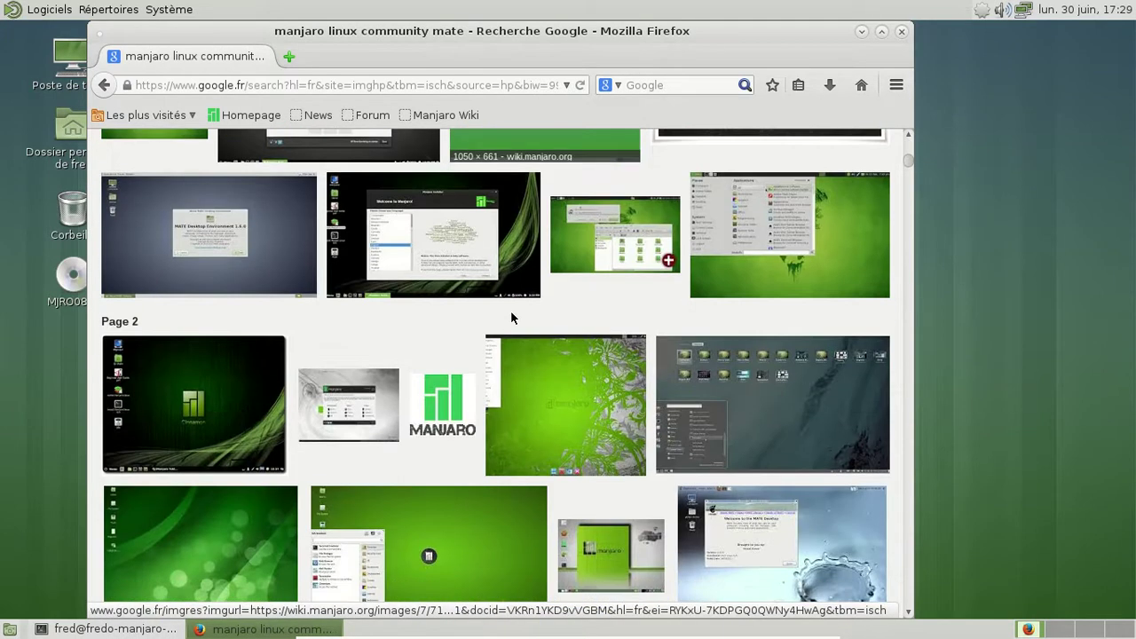
pyautogui.scroll(-5, 512, 320)
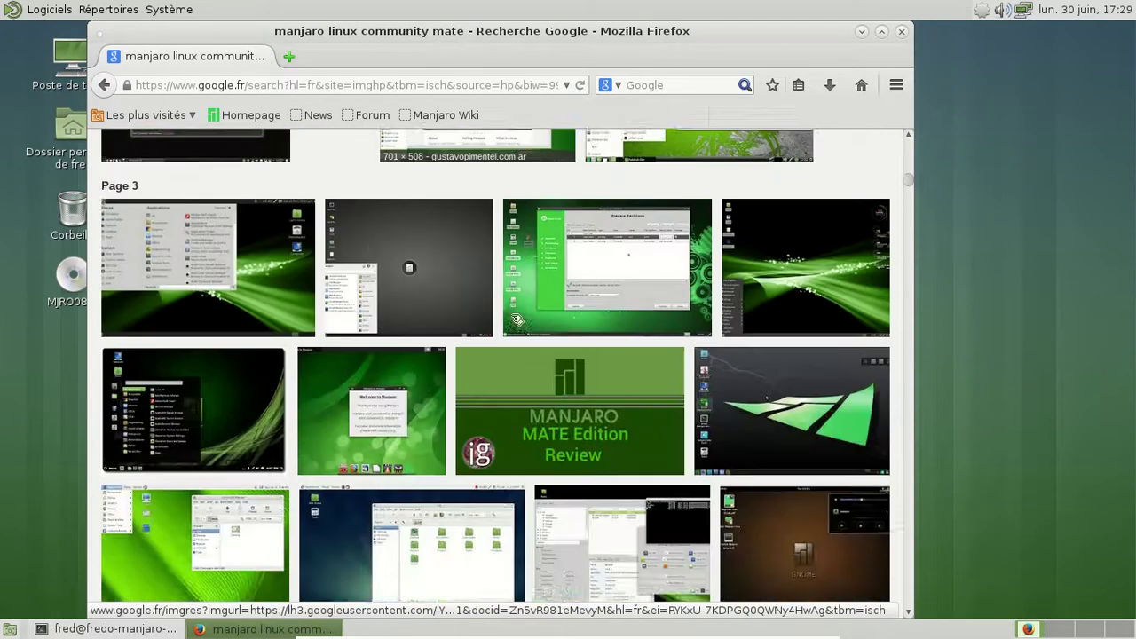
pyautogui.scroll(-5, 517, 319)
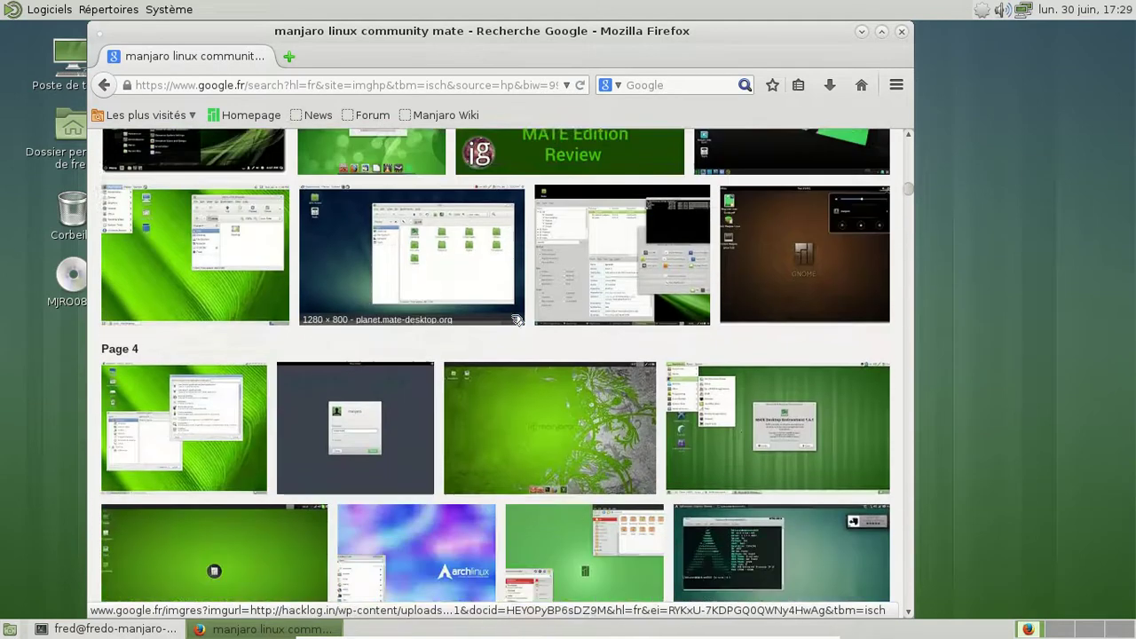
pyautogui.scroll(-4, 518, 318)
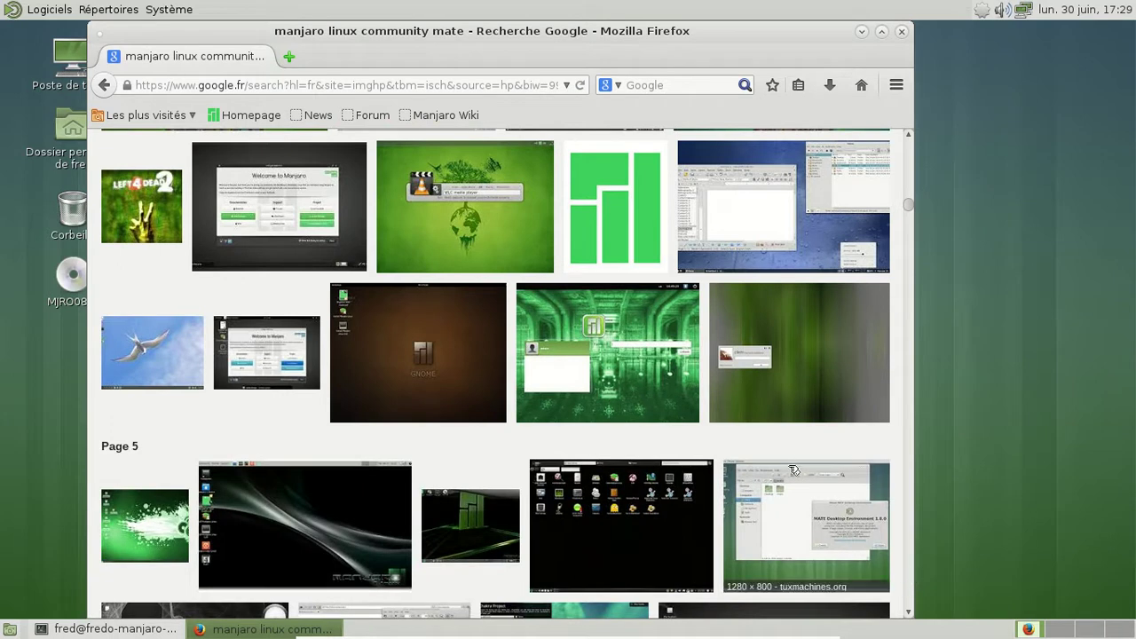
pyautogui.scroll(-3, 789, 468)
pyautogui.scroll(-2, 789, 469)
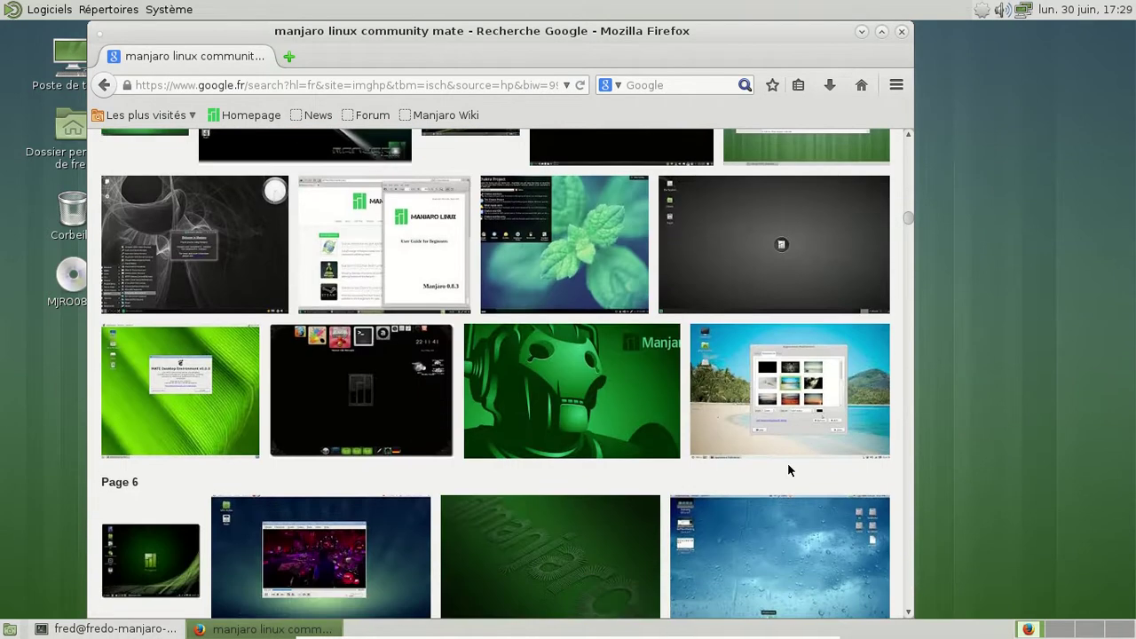
pyautogui.scroll(-3, 788, 464)
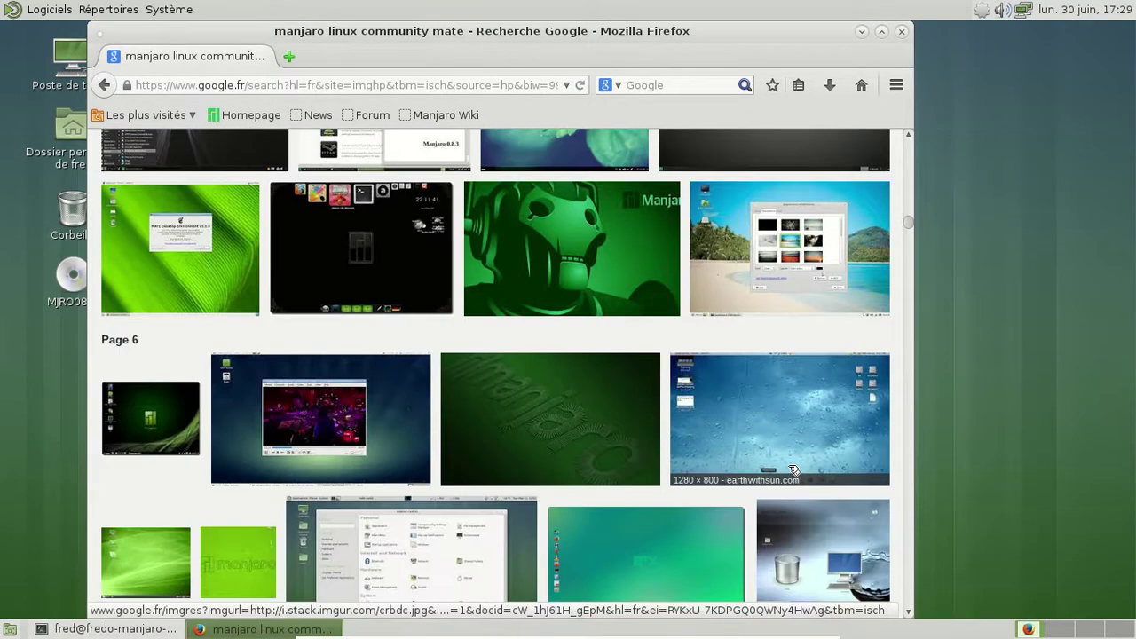
pyautogui.scroll(3, 793, 469)
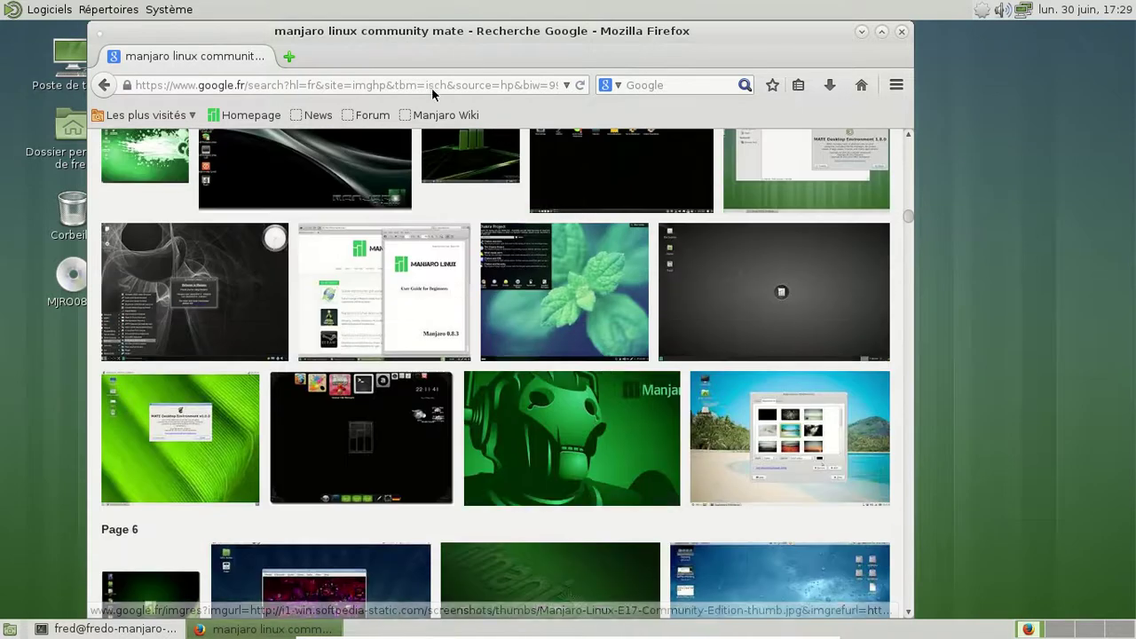
# - Open the author's weblog, the /blog/ address on free.fr, in a new browser tab
pyautogui.click(288, 55)
pyautogui.write('frederi')
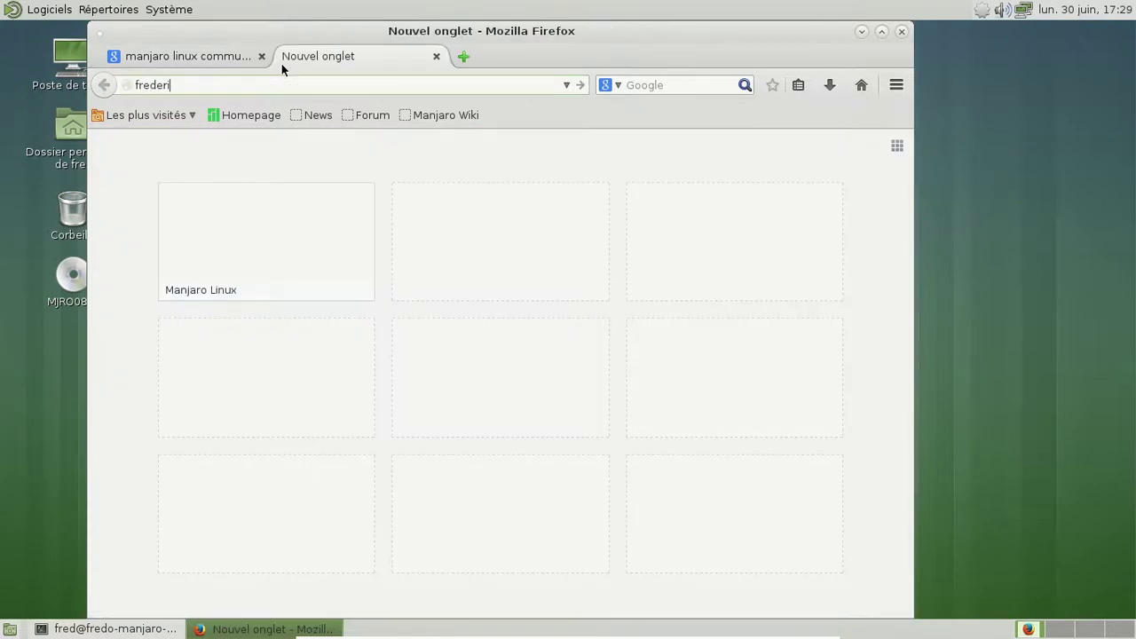
pyautogui.write('c.bezies.free.f')
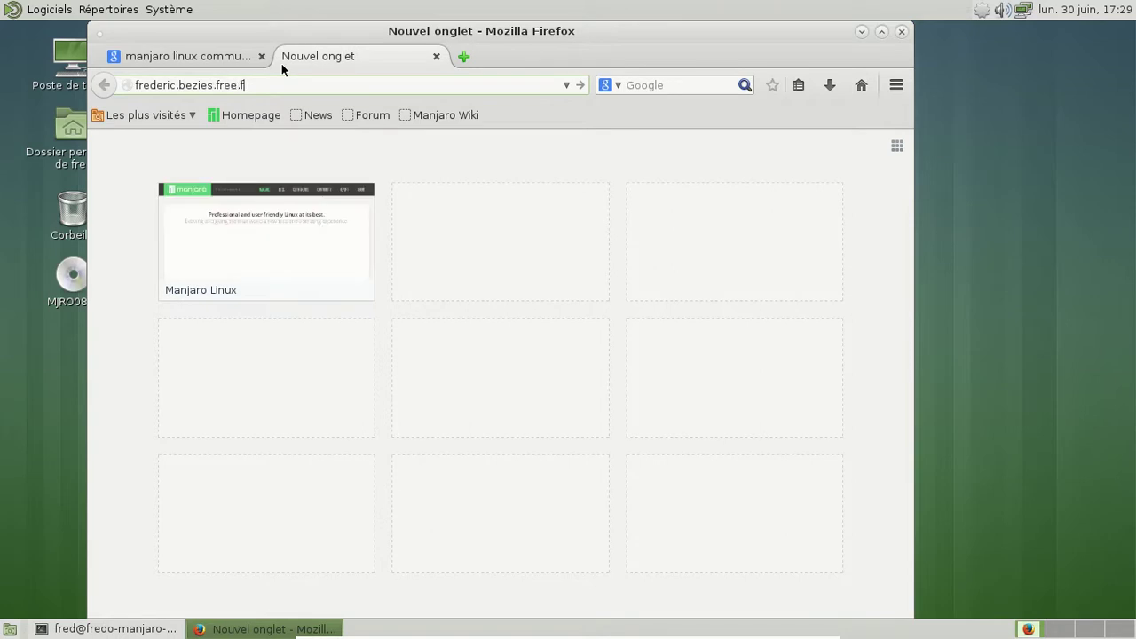
pyautogui.write('r/blob/')
pyautogui.press('Return')
pyautogui.click(283, 85)
pyautogui.press('BackSpace')
pyautogui.press('BackSpace')
pyautogui.write('g/')
pyautogui.press('Return')
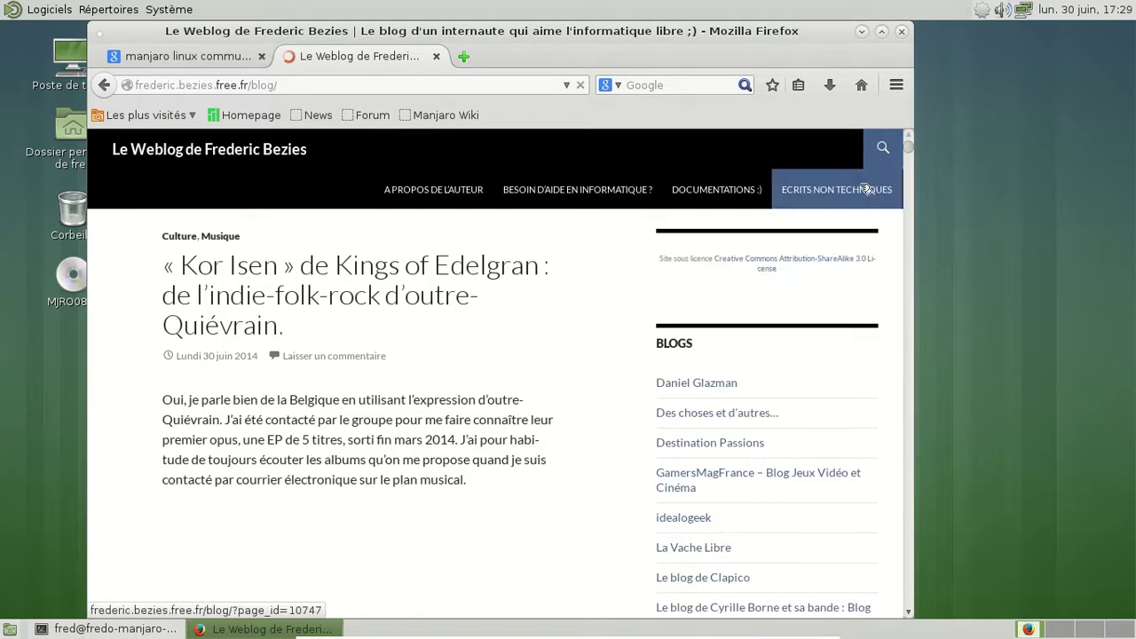
# - Search the weblog for "worst-of"
pyautogui.click(881, 156)
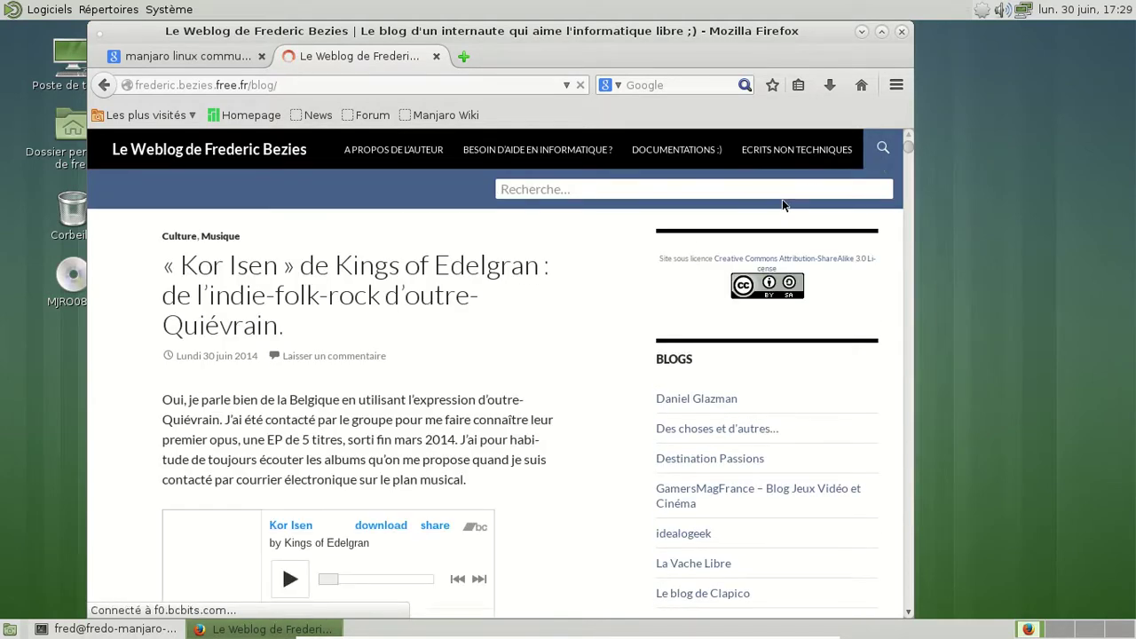
pyautogui.write('wi')
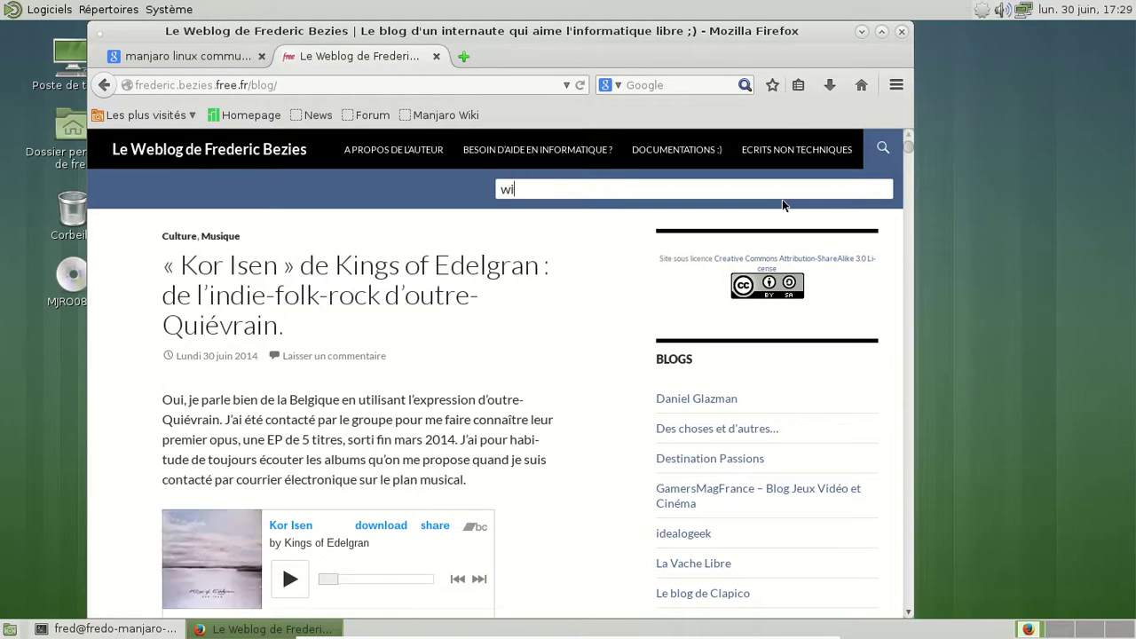
pyautogui.write('orrs')
pyautogui.press('BackSpace')
pyautogui.press('BackSpace')
pyautogui.write('rst-of')
pyautogui.press('Return')
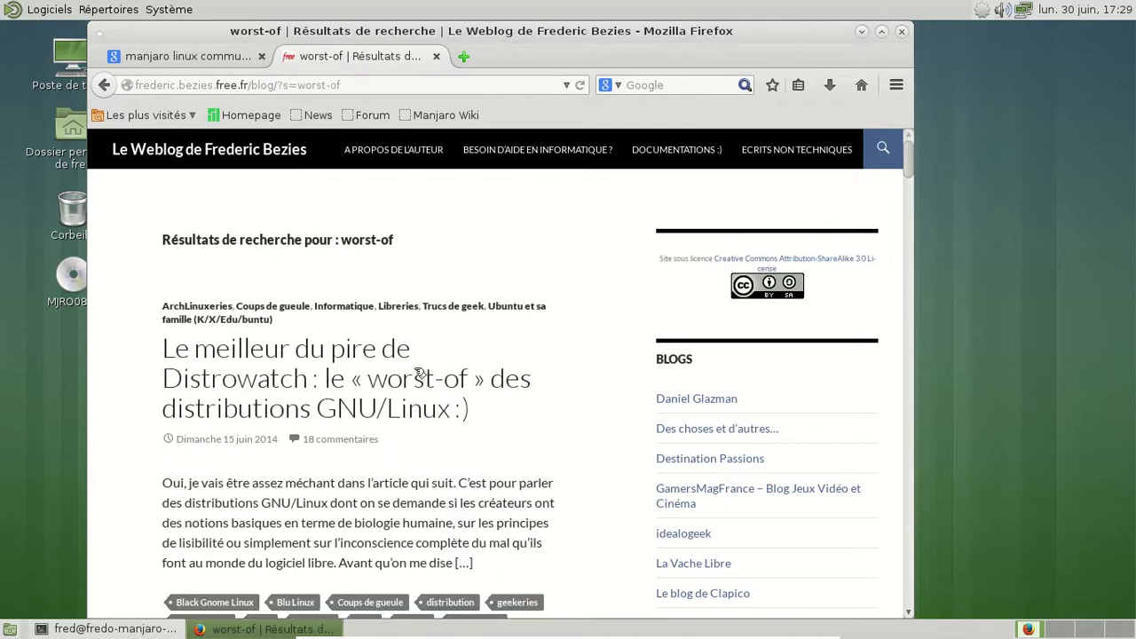
# - Open the June 2014 "worst-of" distributions article and read down to its Manjaro Linux MATE screenshots
pyautogui.click(383, 385)
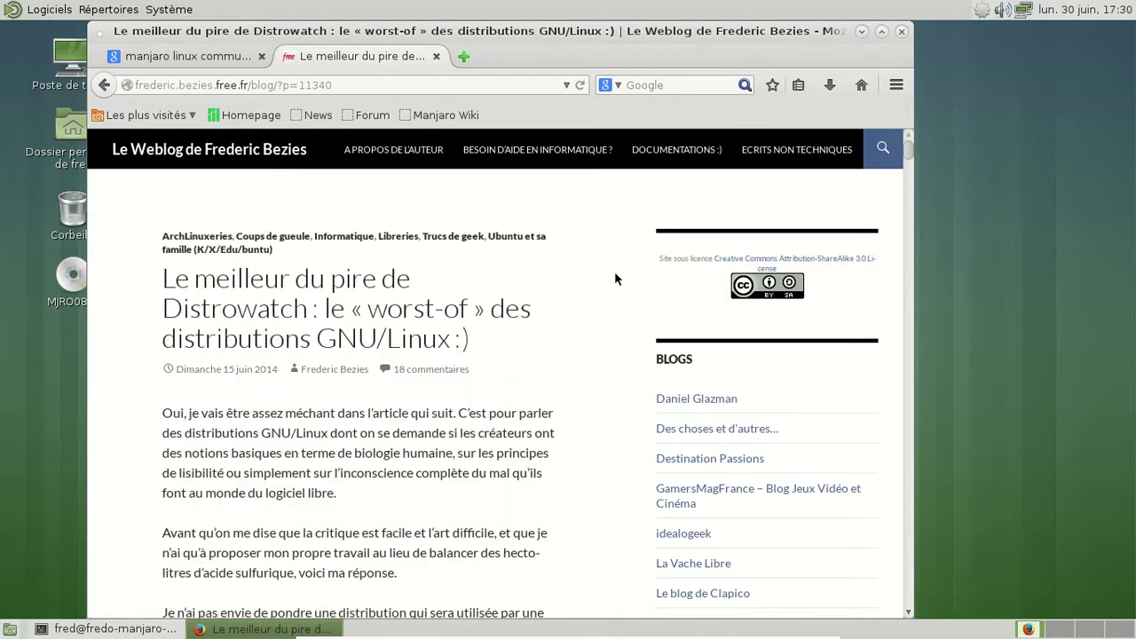
pyautogui.scroll(-10, 615, 279)
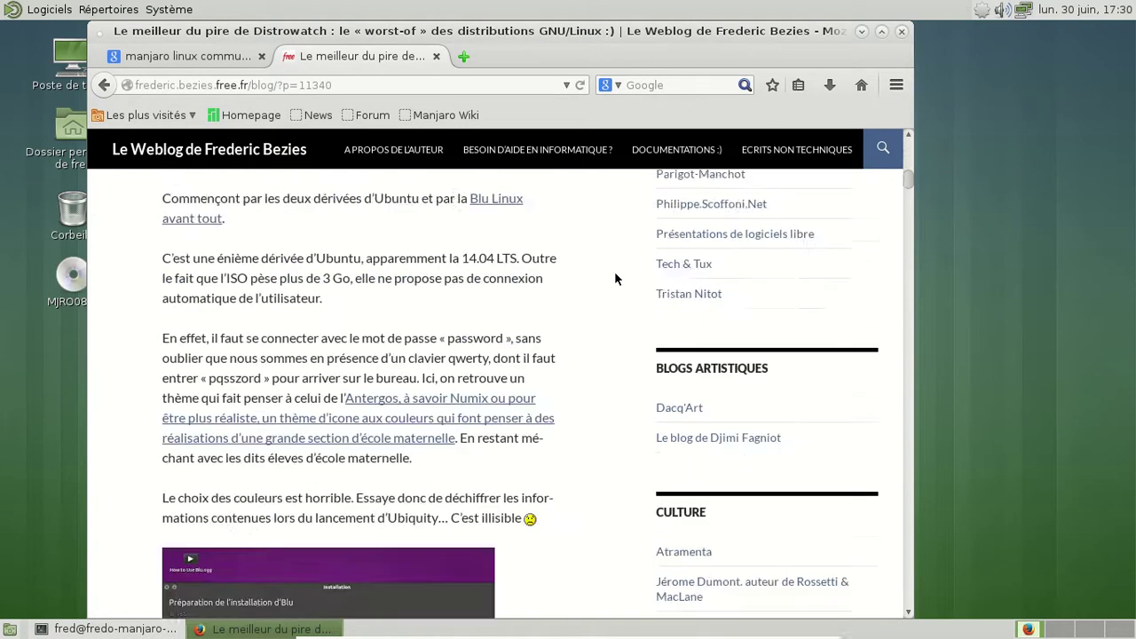
pyautogui.scroll(-12, 615, 279)
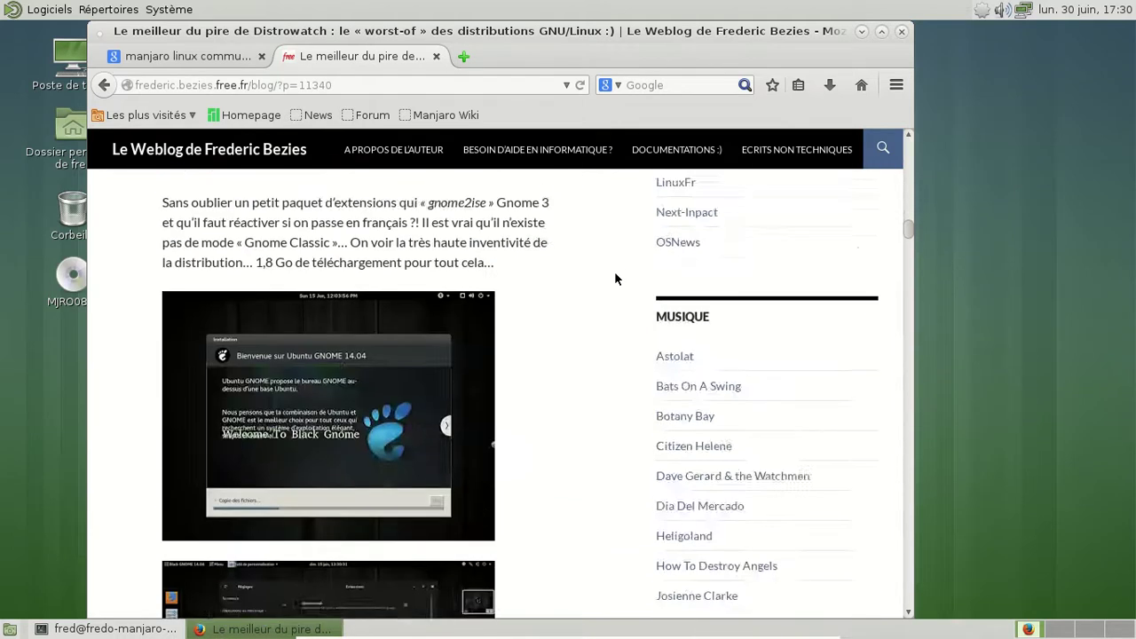
pyautogui.scroll(-15, 615, 279)
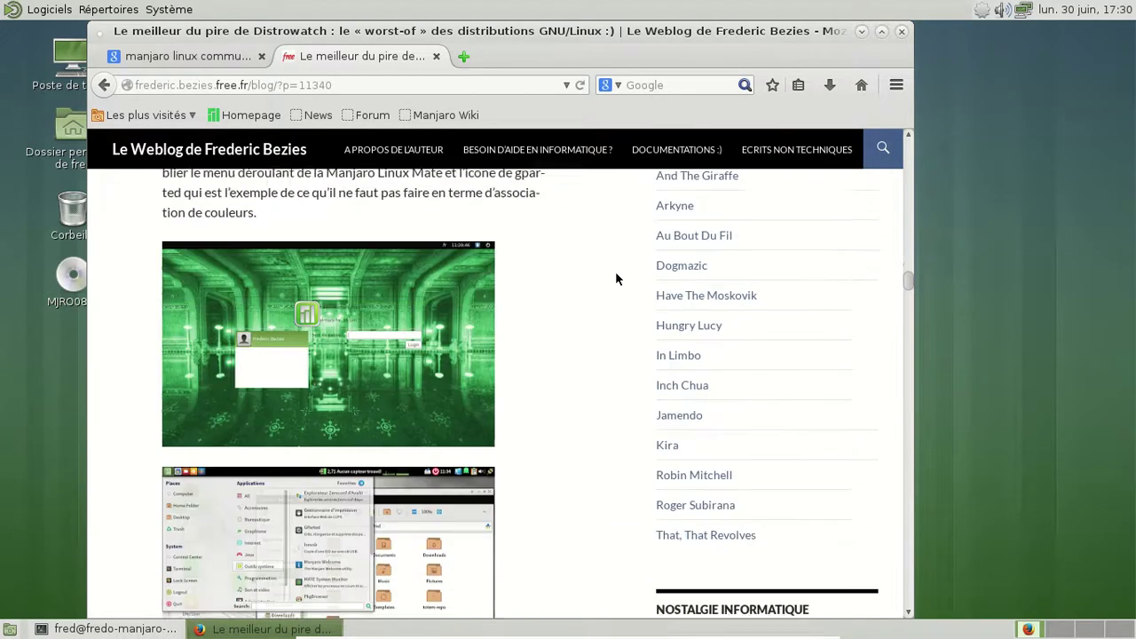
pyautogui.scroll(-5, 615, 279)
# - Enlarge and examine the article's screenshot of the Manjaro MATE applications menu, and close the browser with all its tabs
pyautogui.click(359, 275)
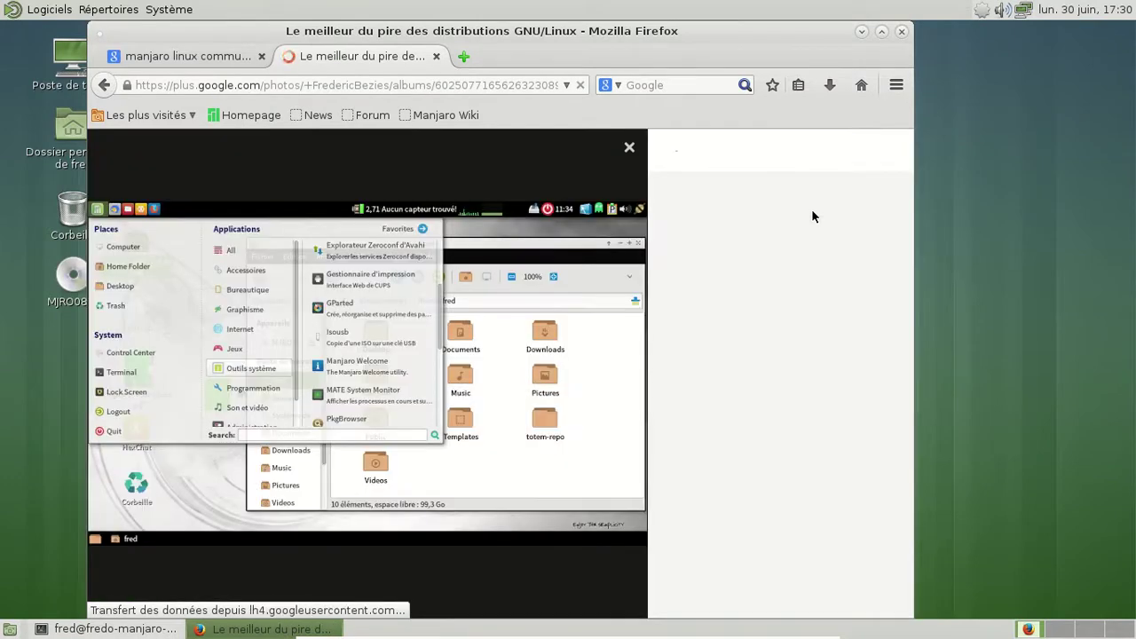
pyautogui.click(448, 148)
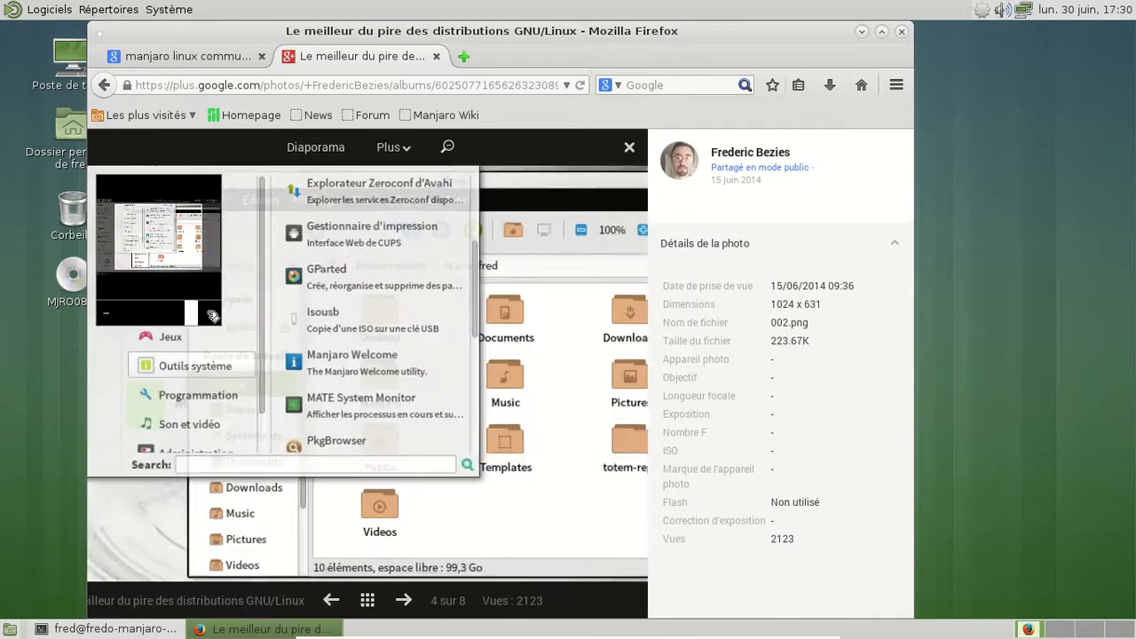
pyautogui.moveTo(562, 278); pyautogui.dragTo(669, 270)
pyautogui.moveTo(311, 289); pyautogui.dragTo(451, 222)
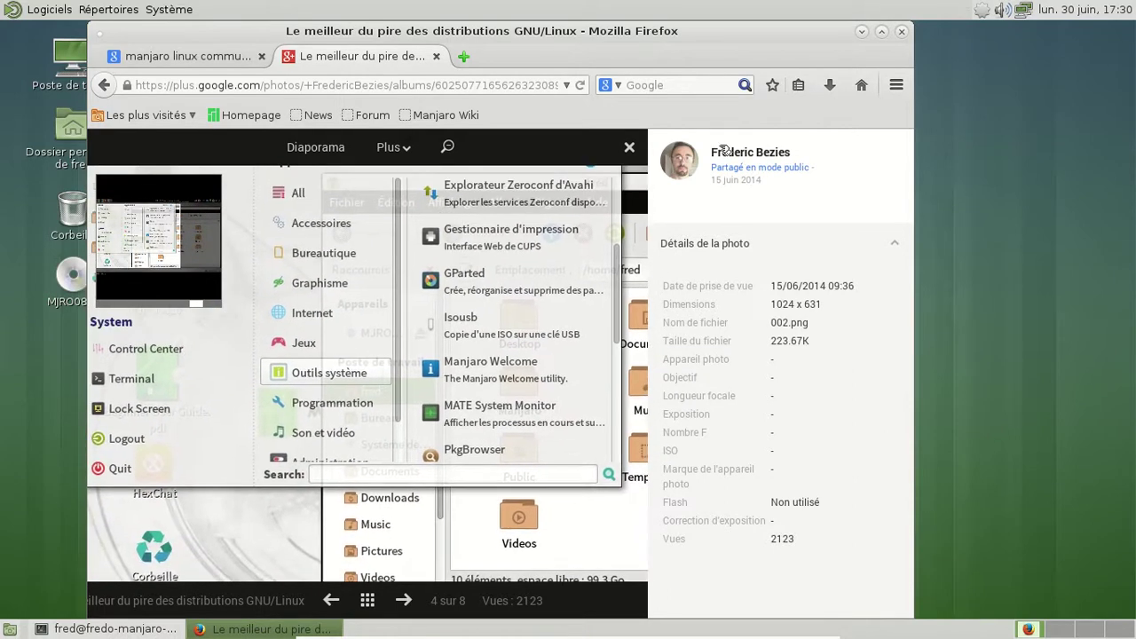
pyautogui.click(901, 32)
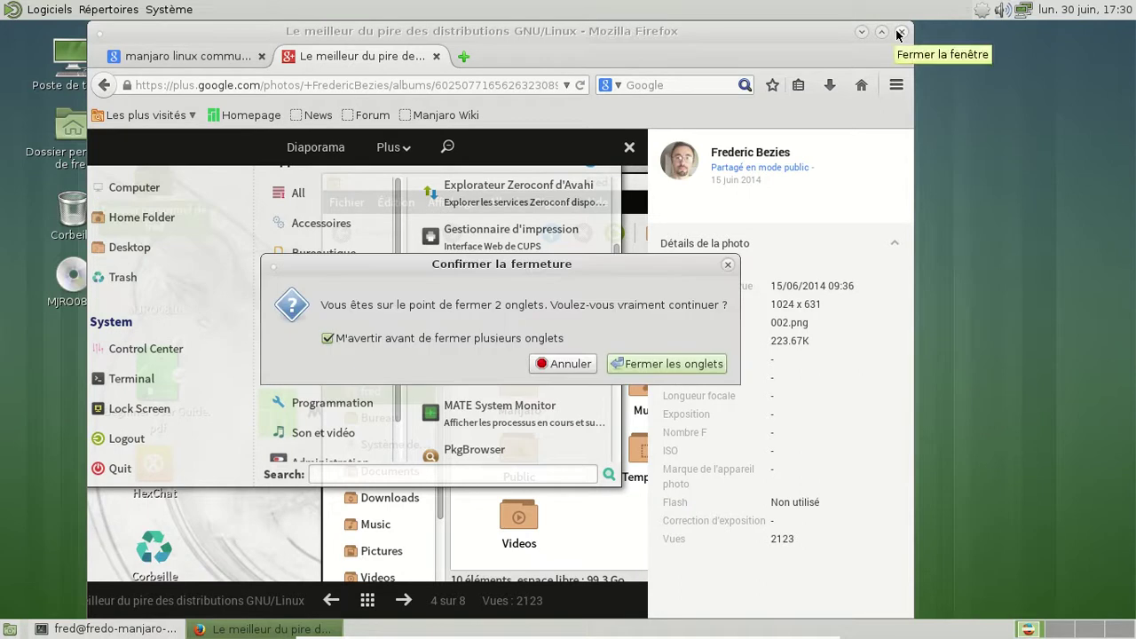
pyautogui.click(690, 364)
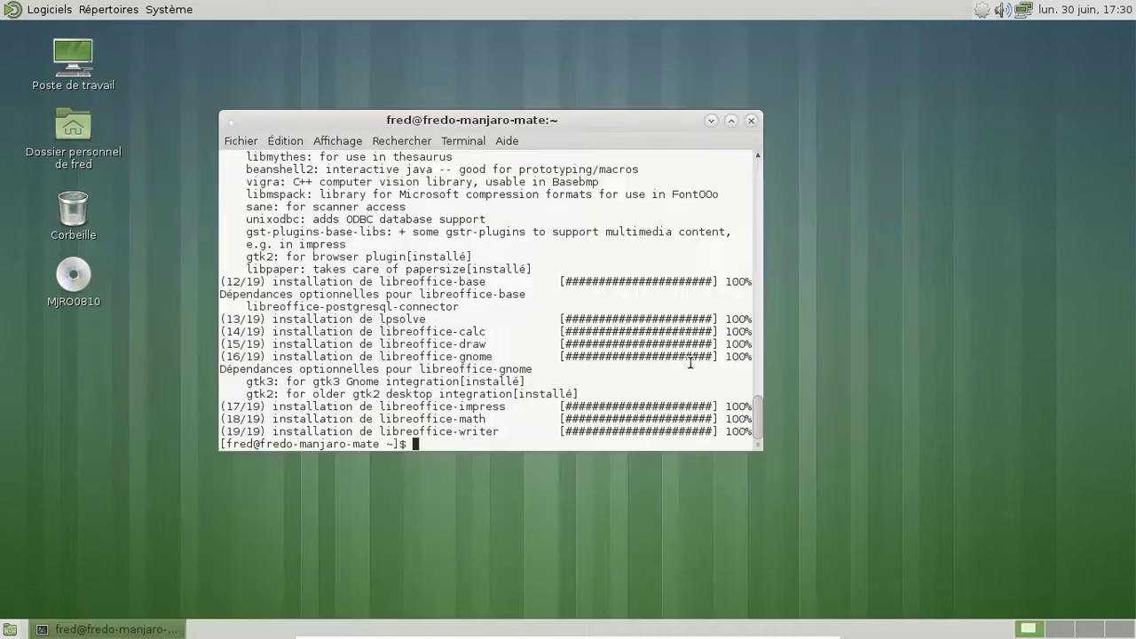
# - Launch LibreOffice Writer from the installed office applications
pyautogui.click(44, 10)
pyautogui.click(45, 10)
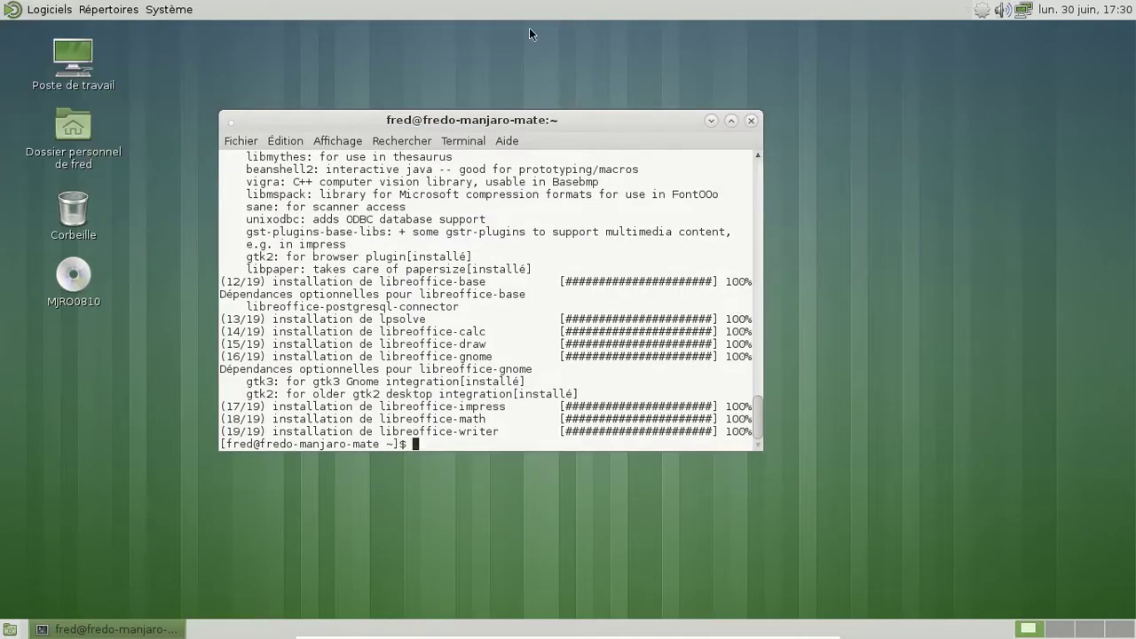
pyautogui.click(45, 11)
pyautogui.moveTo(74, 105)
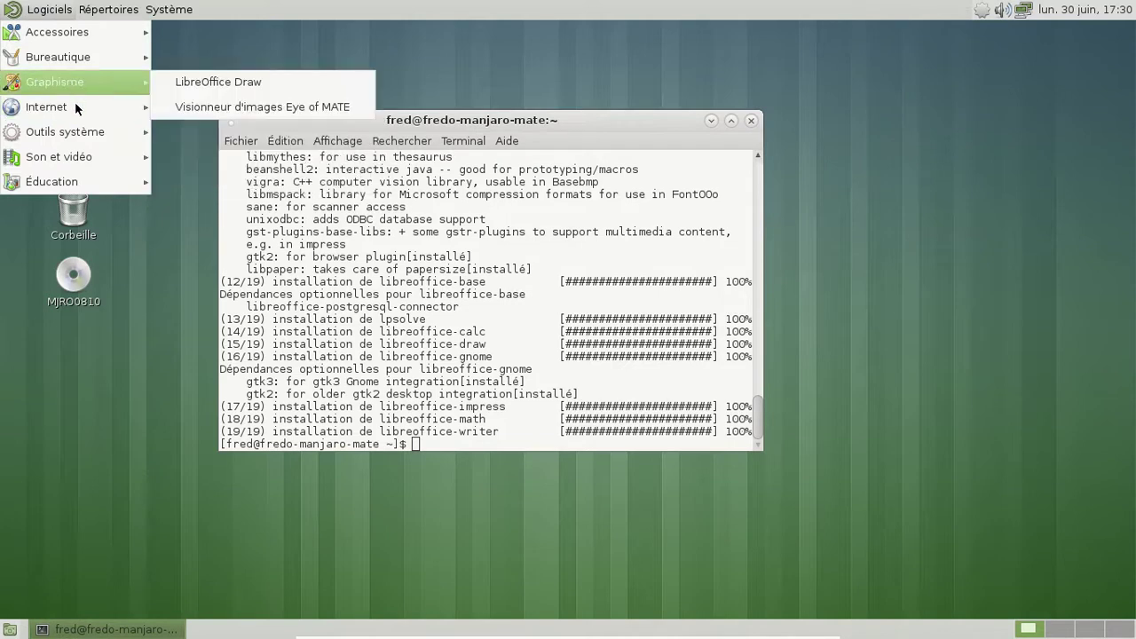
pyautogui.moveTo(68, 57)
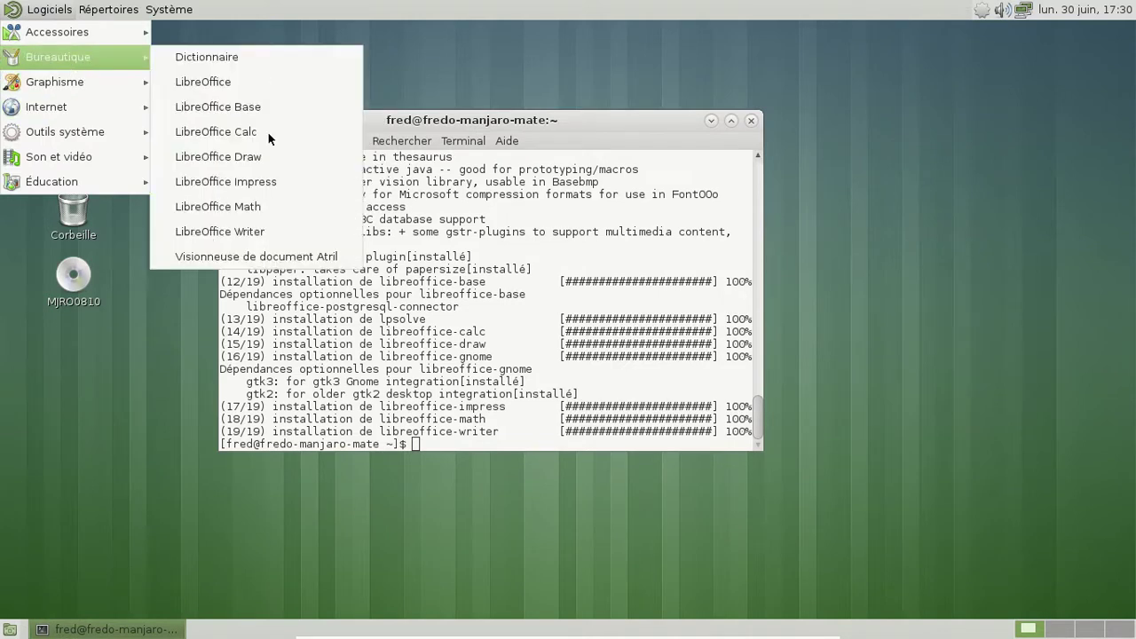
pyautogui.click(251, 237)
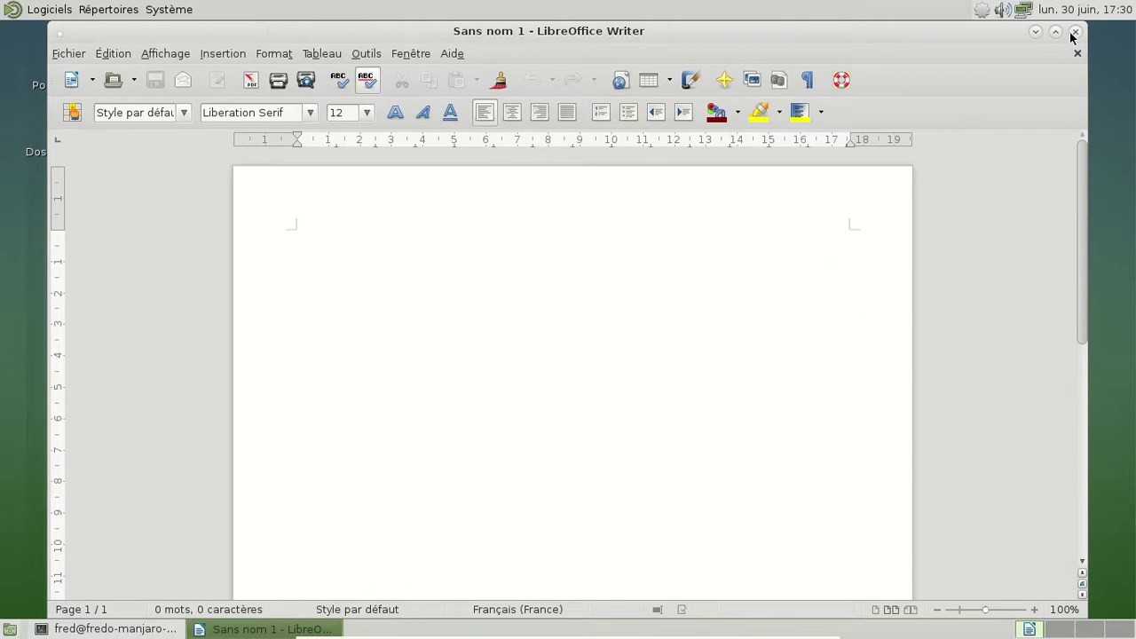
# - Check LibreOffice's version information and close Writer
pyautogui.click(451, 53)
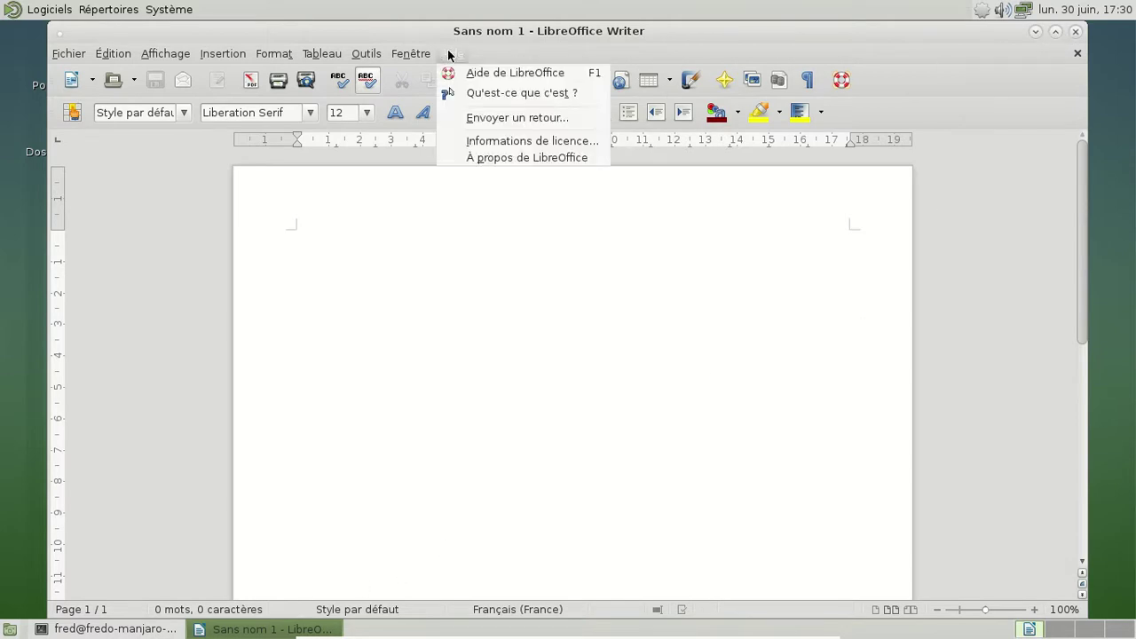
pyautogui.click(468, 155)
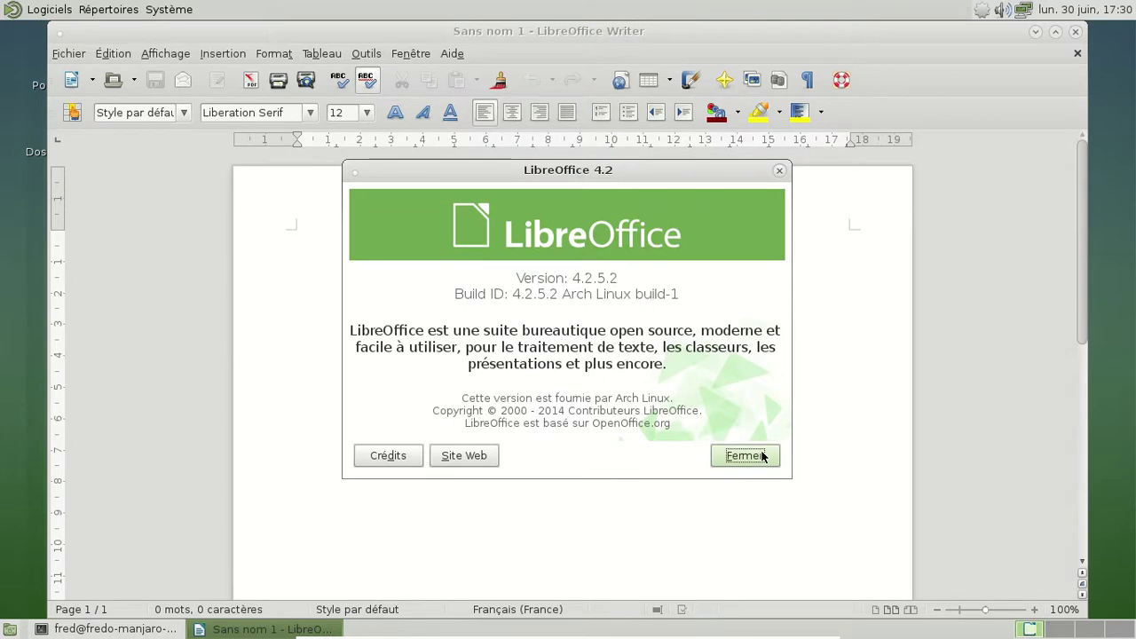
pyautogui.click(745, 455)
pyautogui.click(1074, 32)
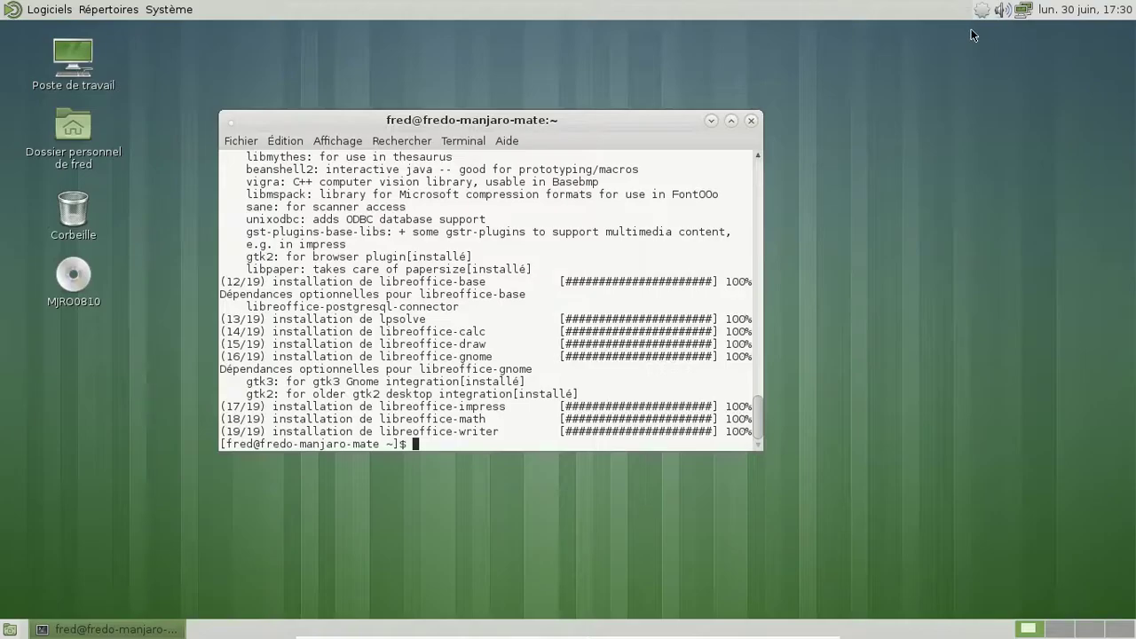
# - End the terminal session with the exit command
pyautogui.write('pacm')
pyautogui.press('BackSpace')
pyautogui.press('BackSpace')
pyautogui.press('BackSpace')
pyautogui.press('BackSpace')
pyautogui.write('exit')
pyautogui.press('Return')
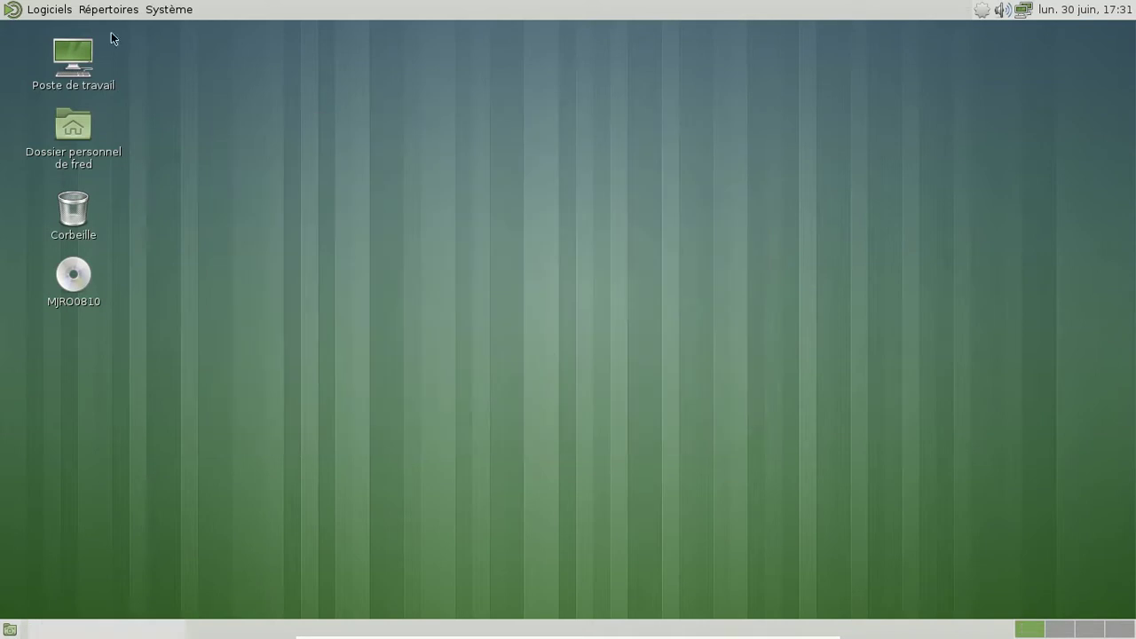
# - Open the software add/remove tool (Ajouter/supprimer des logiciels) and search for "quodlibet"
pyautogui.click(167, 9)
pyautogui.moveTo(187, 33)
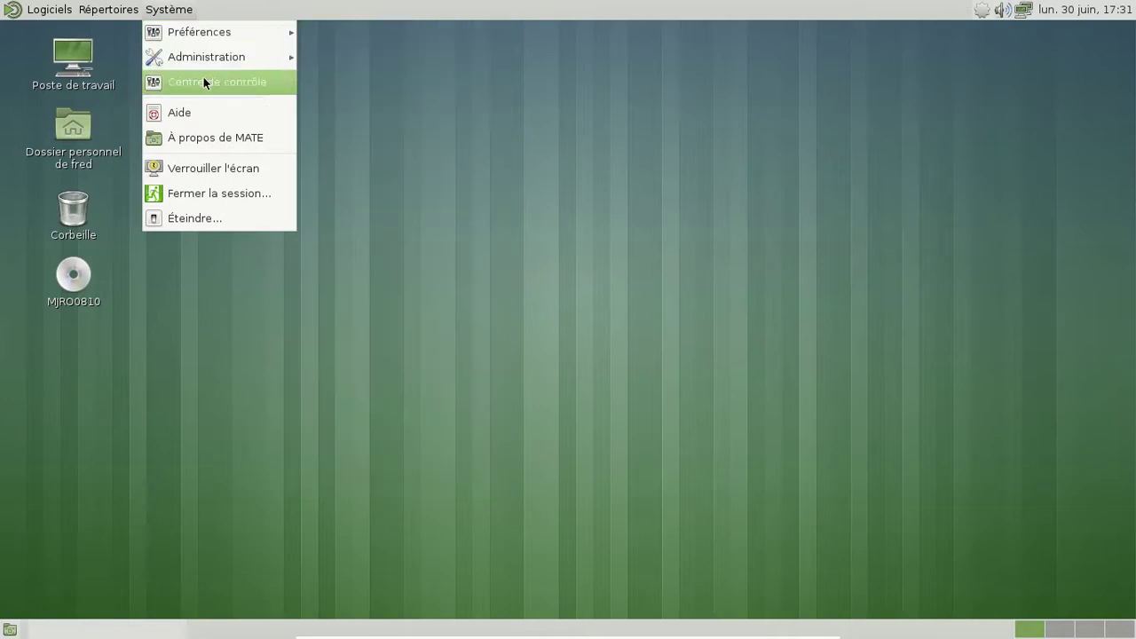
pyautogui.moveTo(49, 9)
pyautogui.moveTo(66, 130)
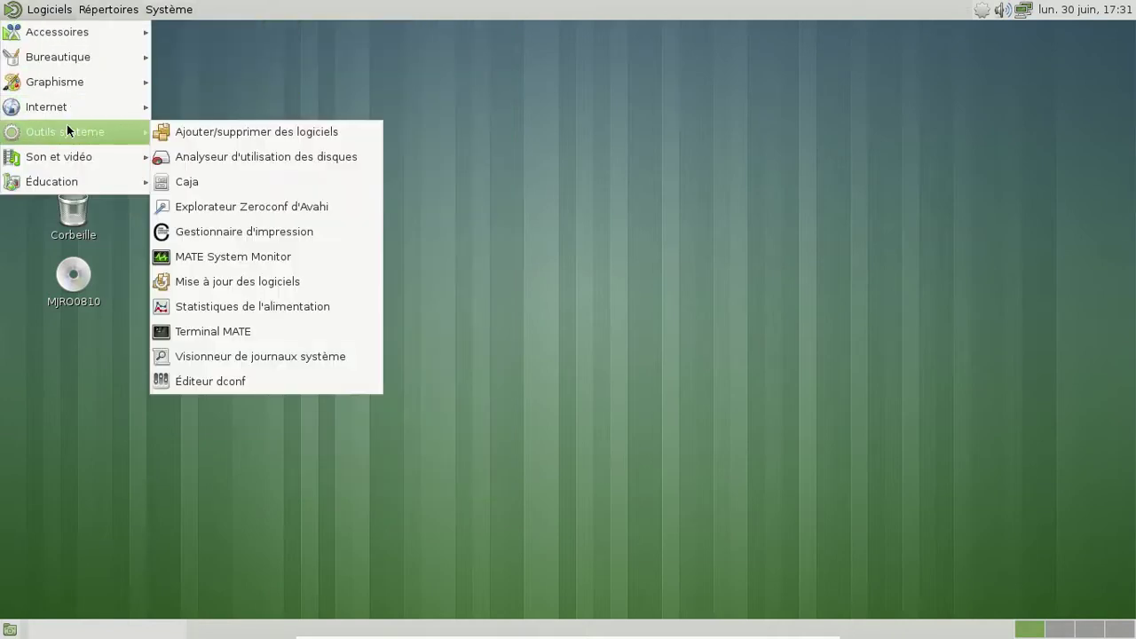
pyautogui.click(232, 124)
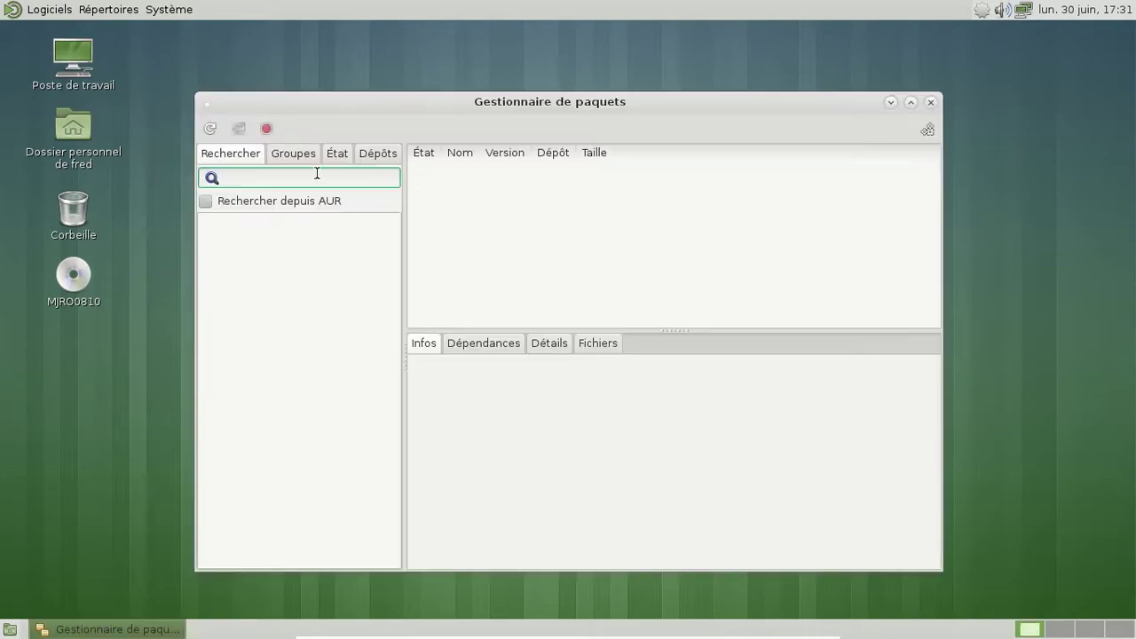
pyautogui.write('quodlibet')
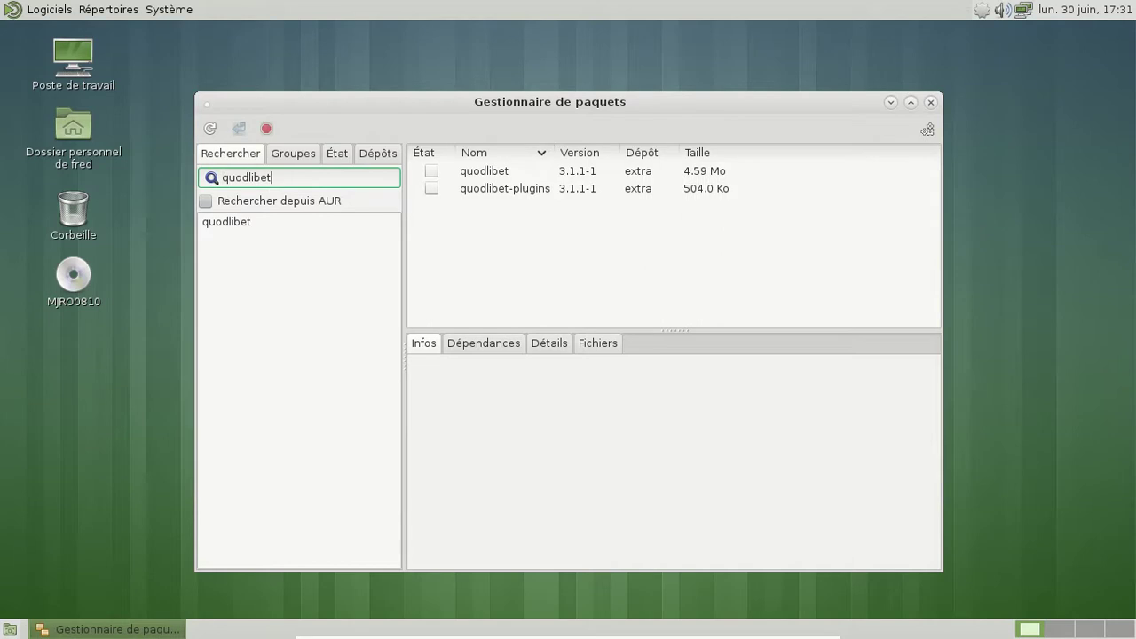
# - Mark the quodlibet package for installation with all of its optional dependencies, from gst-libav to media-player-info
pyautogui.rightClick(427, 170)
pyautogui.click(469, 203)
pyautogui.click(408, 232)
pyautogui.click(408, 250)
pyautogui.click(408, 286)
pyautogui.click(409, 304)
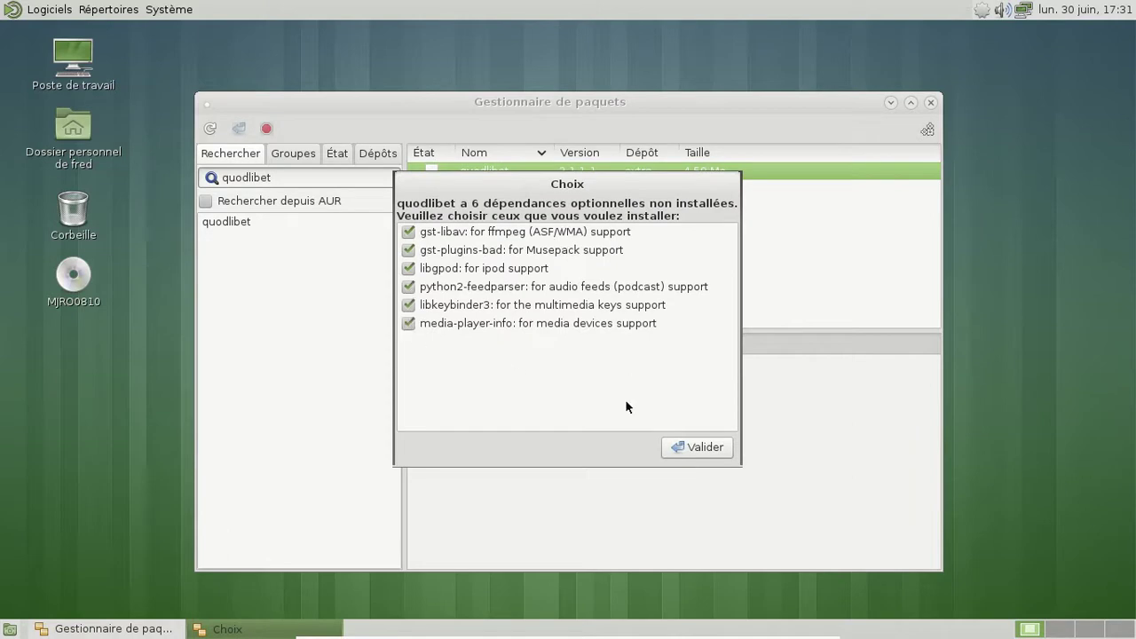
pyautogui.click(722, 450)
# - Mark quodlibet-plugins for installation with all of its optional dependencies, from cddb-py to gst-plugins-bad
pyautogui.rightClick(438, 190)
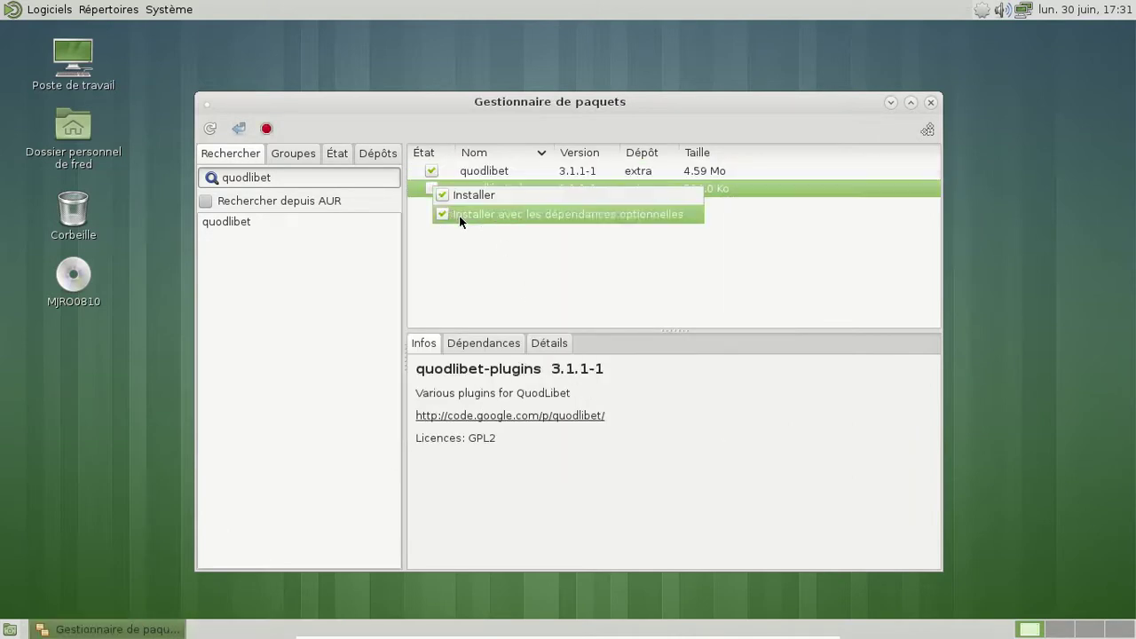
pyautogui.click(458, 215)
pyautogui.click(386, 231)
pyautogui.click(385, 249)
pyautogui.click(385, 268)
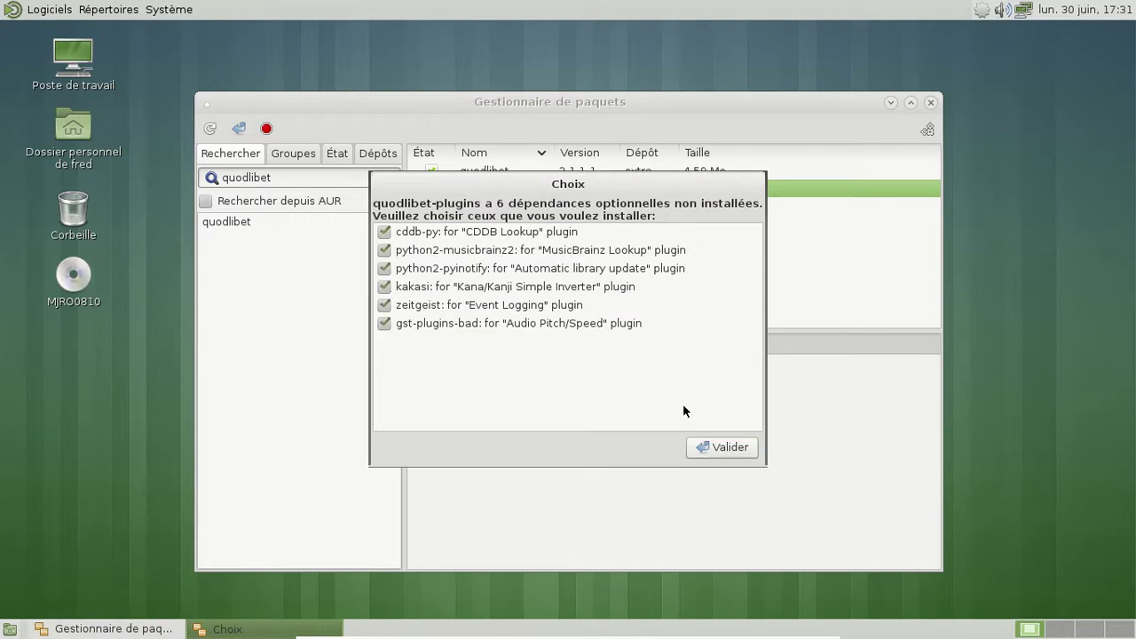
pyautogui.click(736, 453)
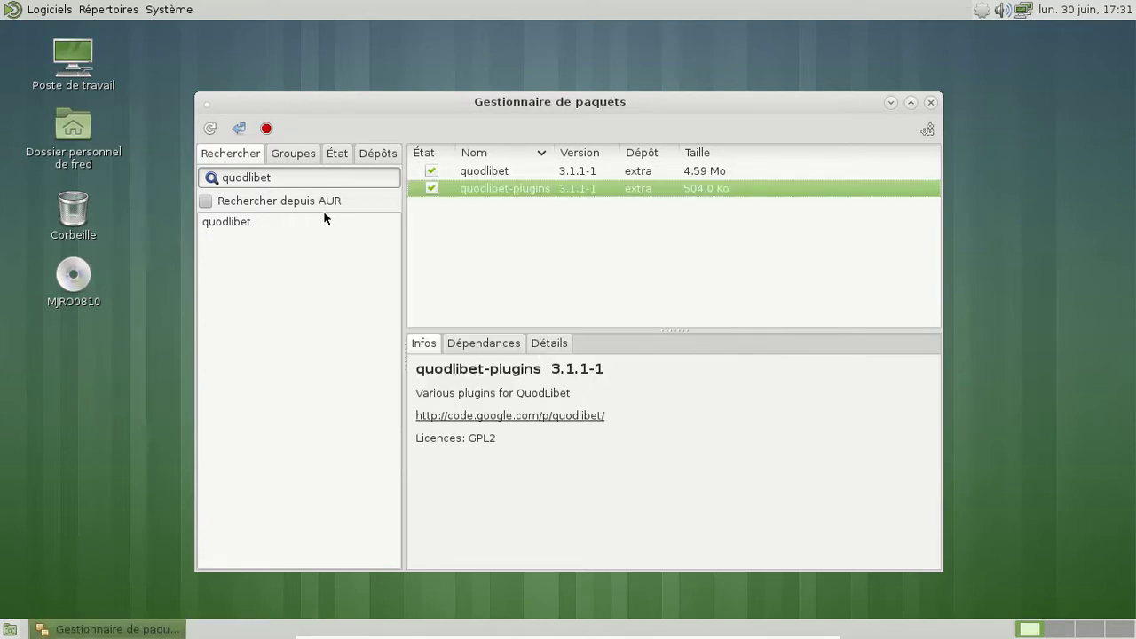
# - Apply the marked package installations, authenticate with the root password and show the download details
pyautogui.click(238, 129)
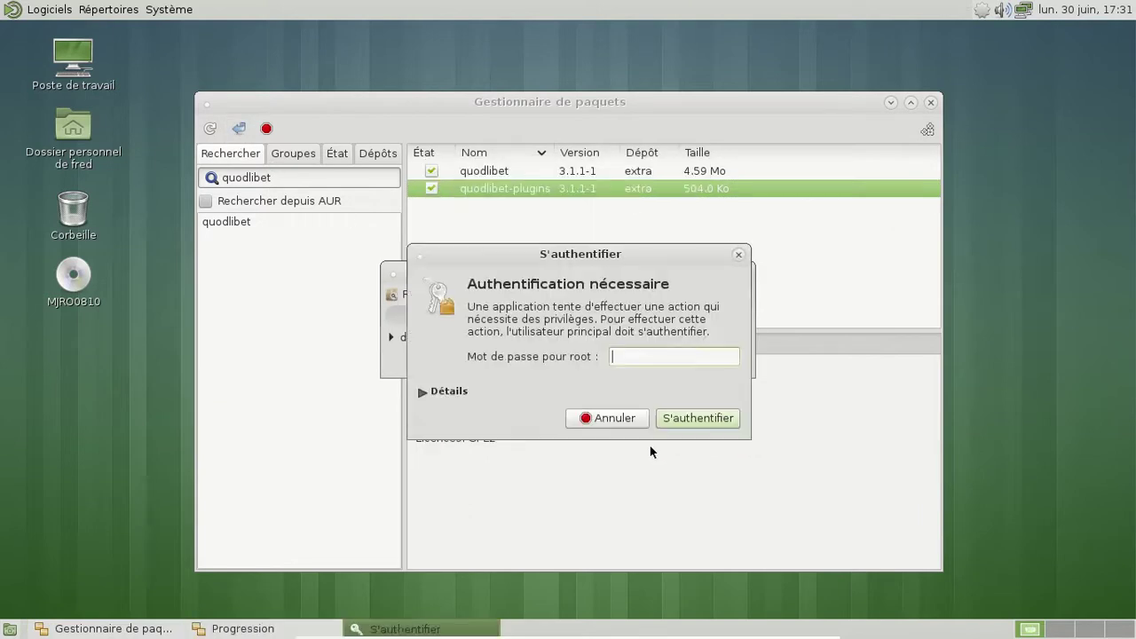
pyautogui.write('*********')
pyautogui.press('Return')
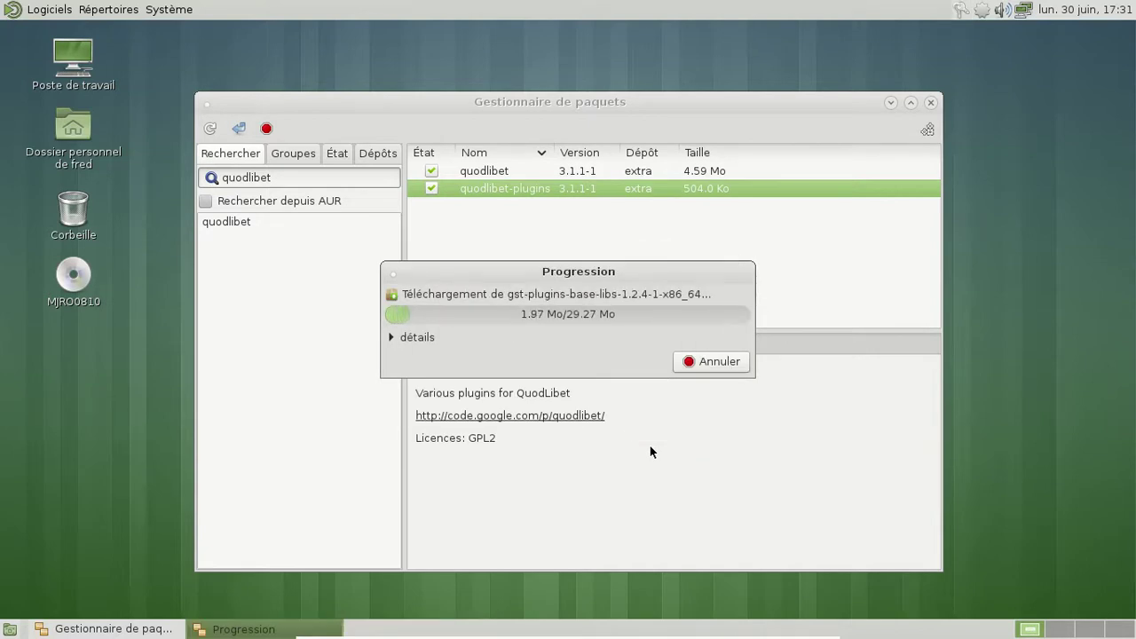
pyautogui.click(390, 338)
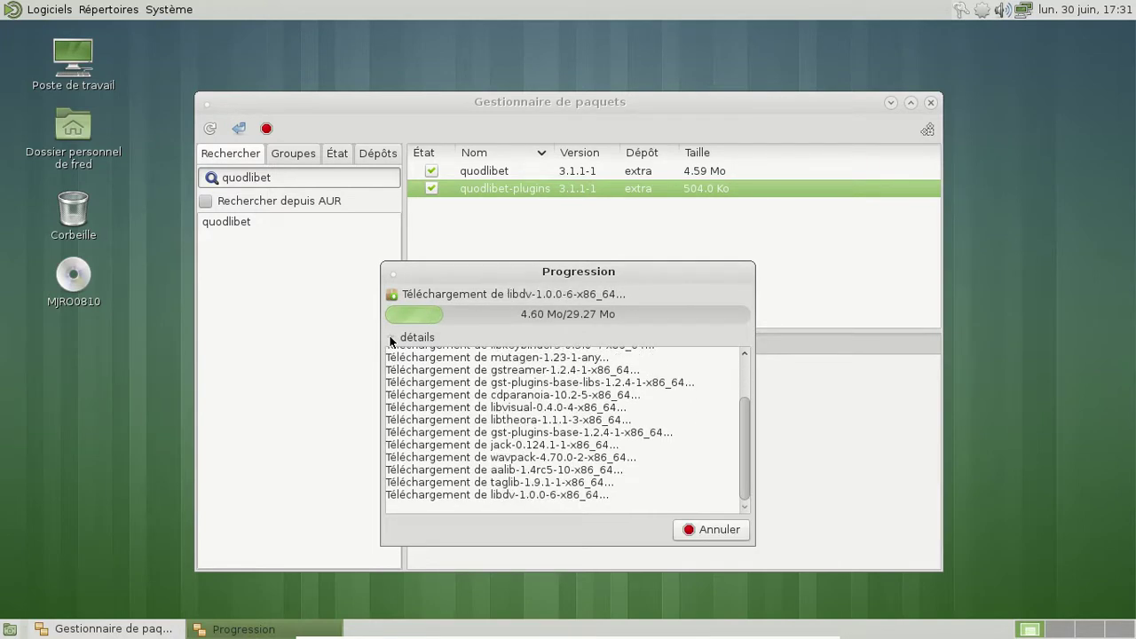
pyautogui.click(341, 184)
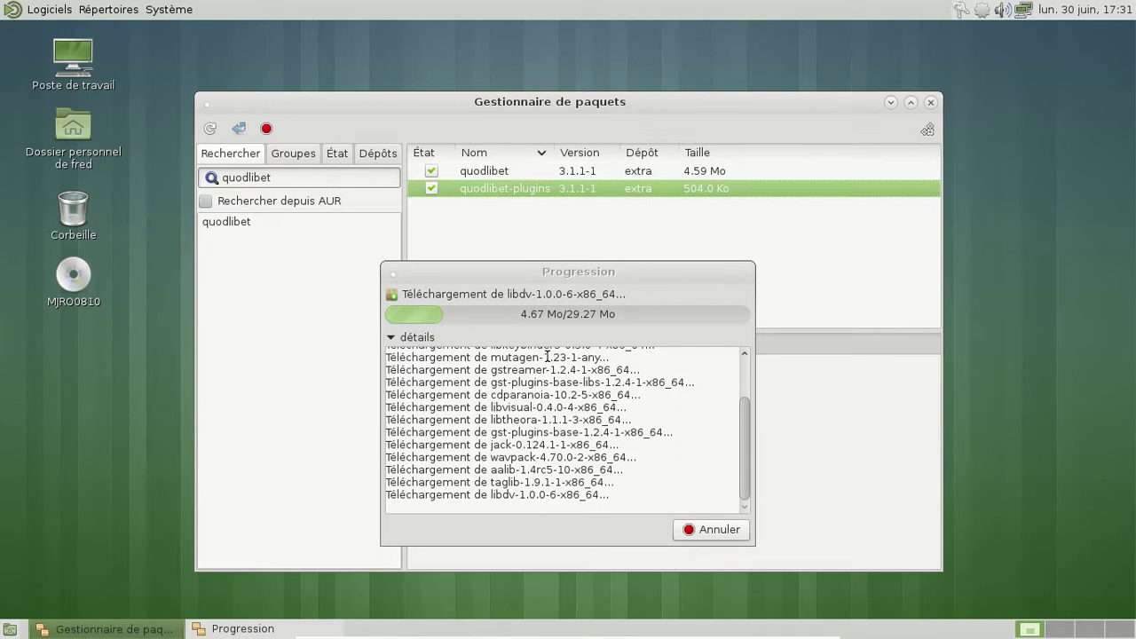
pyautogui.click(600, 275)
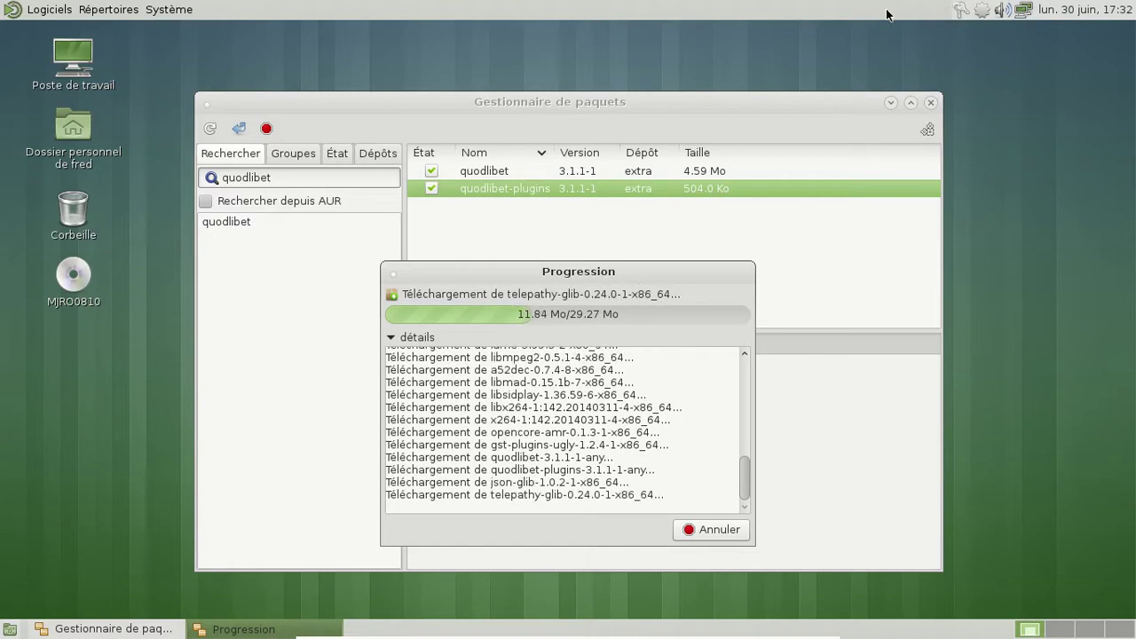
# - Add Cazaux, France as a location in the clock preferences, and close the preferences and calendar
pyautogui.click(1076, 10)
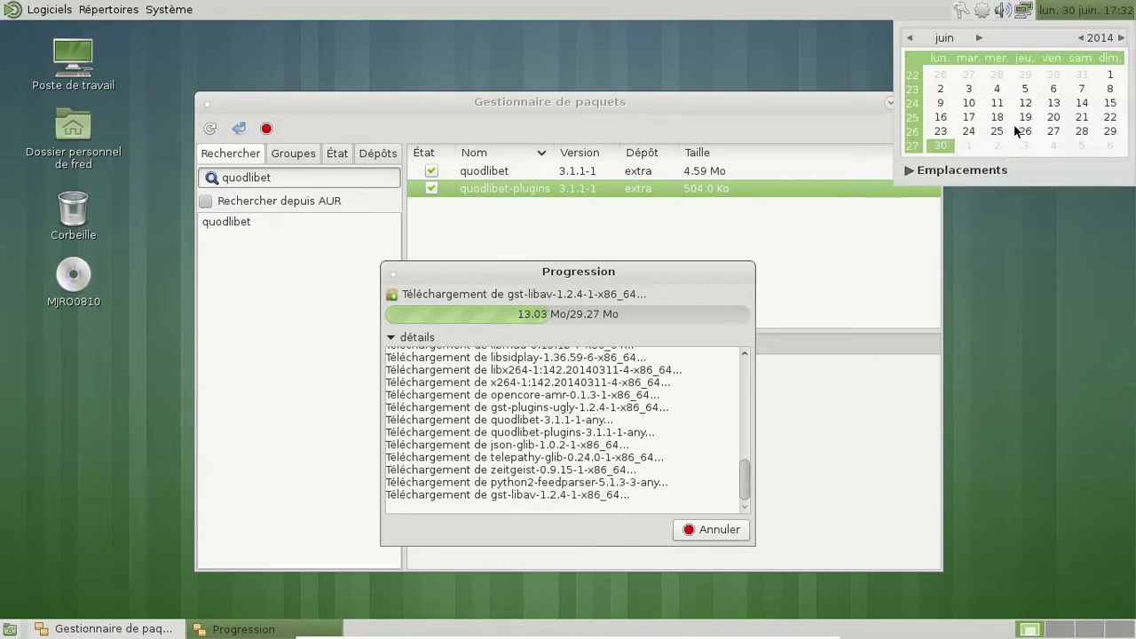
pyautogui.click(999, 175)
pyautogui.click(1094, 177)
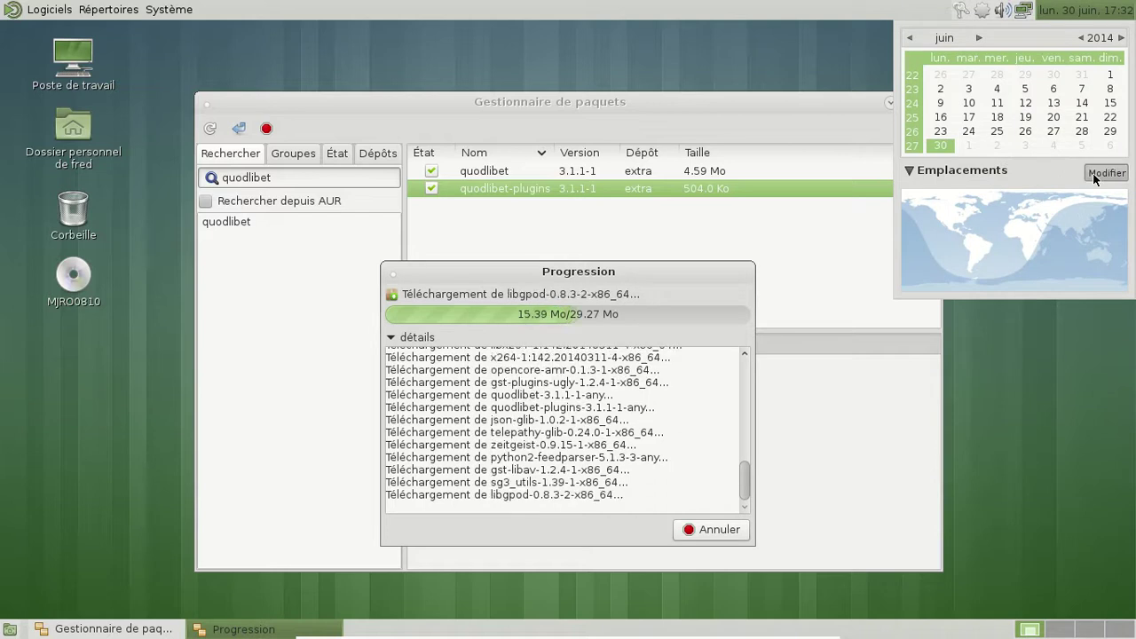
pyautogui.click(697, 293)
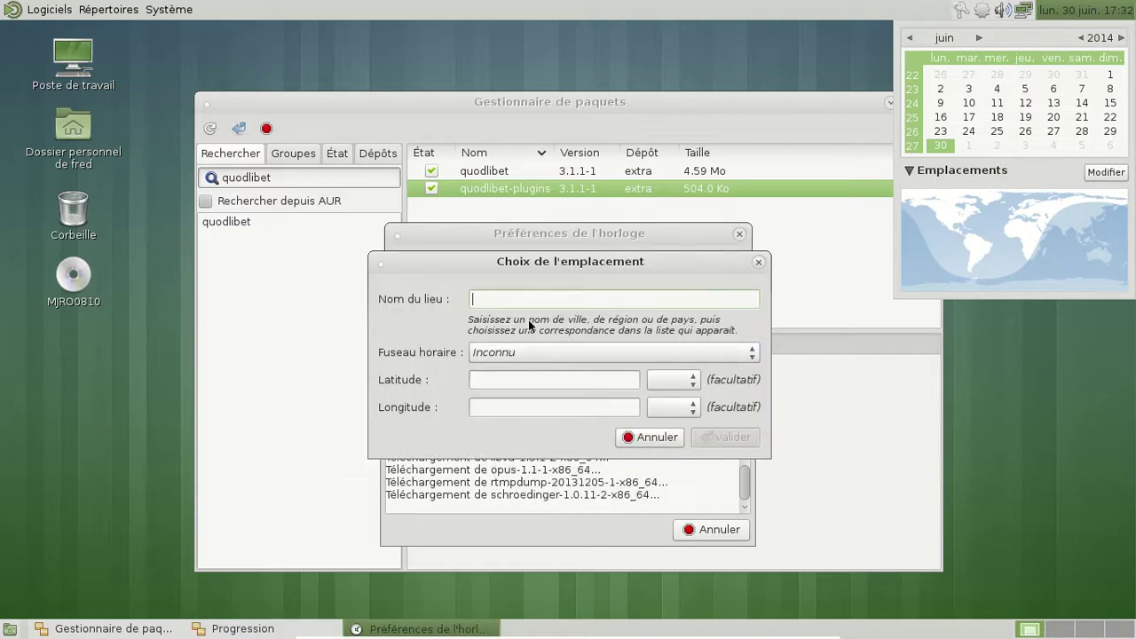
pyautogui.write('caz')
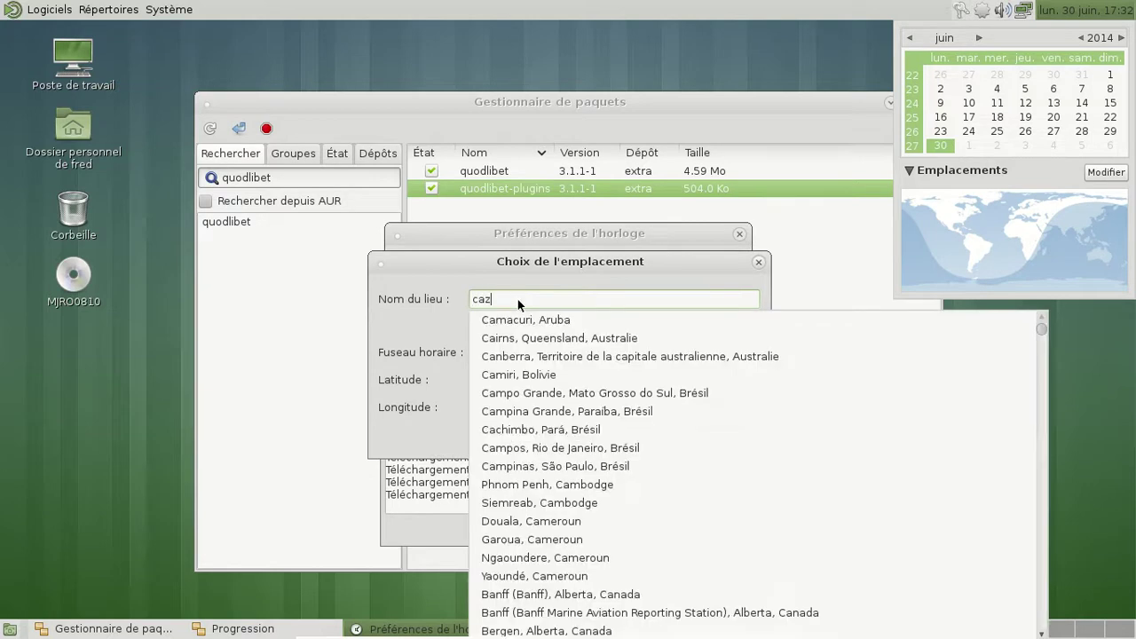
pyautogui.press('Down')
pyautogui.press('Return')
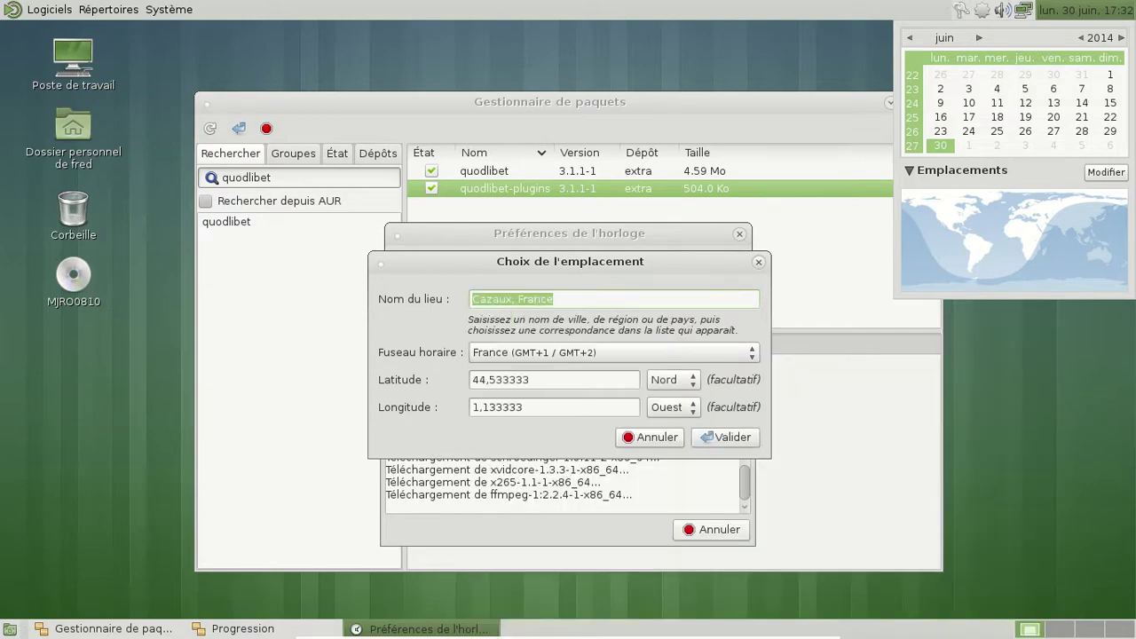
pyautogui.click(711, 439)
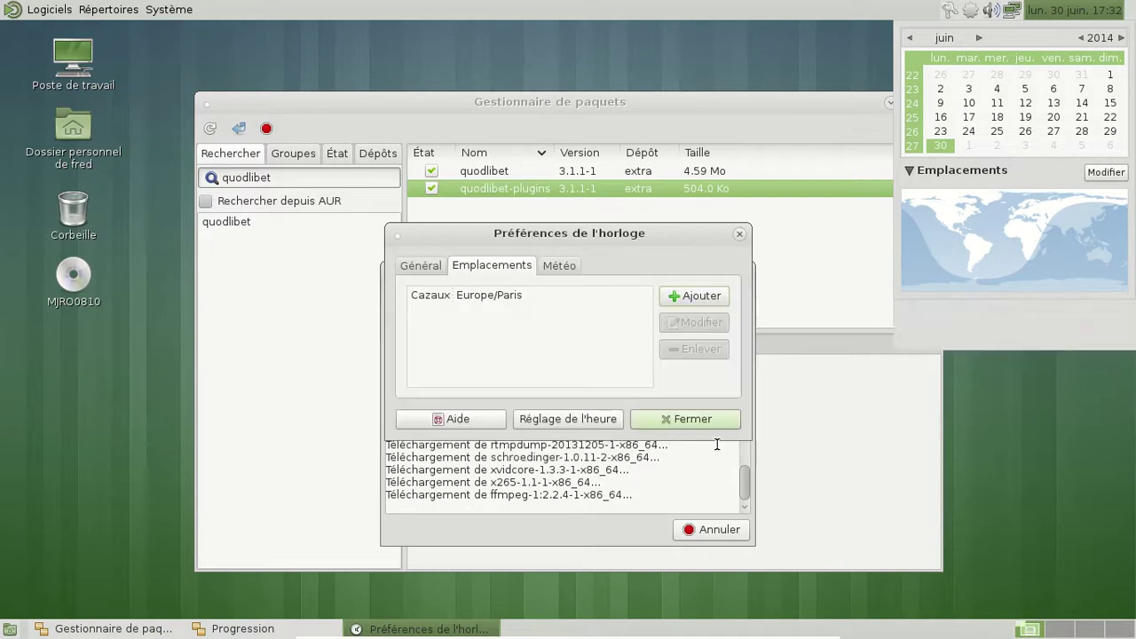
pyautogui.click(738, 233)
pyautogui.click(1004, 9)
# - Examine the full list of items that can be added to the top panel, and close the list
pyautogui.rightClick(836, 11)
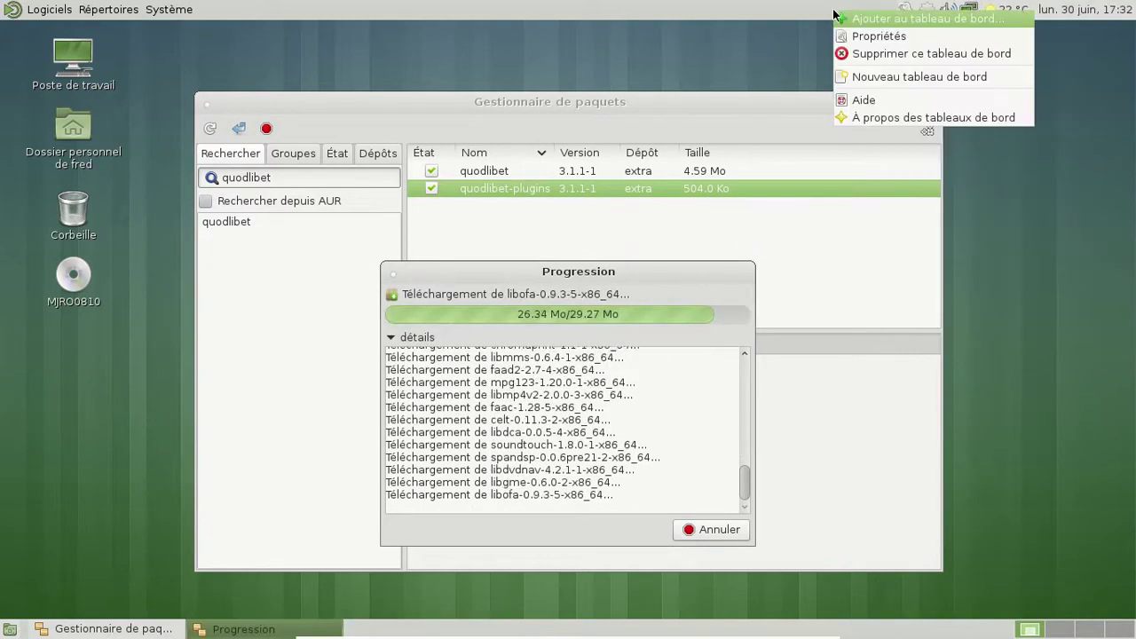
pyautogui.click(840, 19)
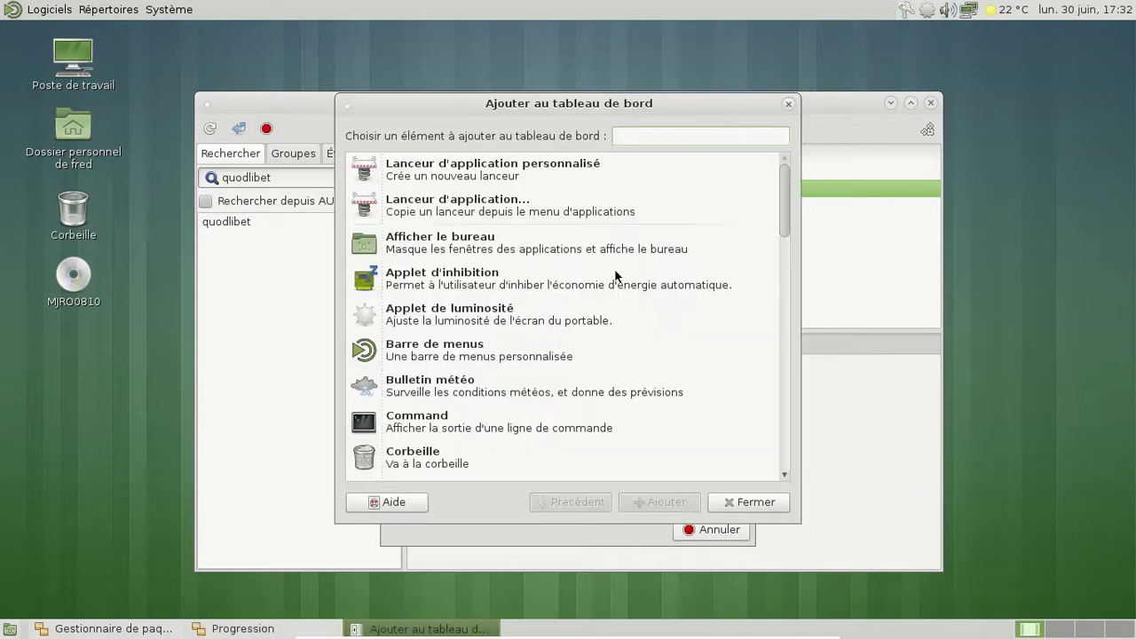
pyautogui.scroll(-2, 619, 275)
pyautogui.scroll(-6, 622, 275)
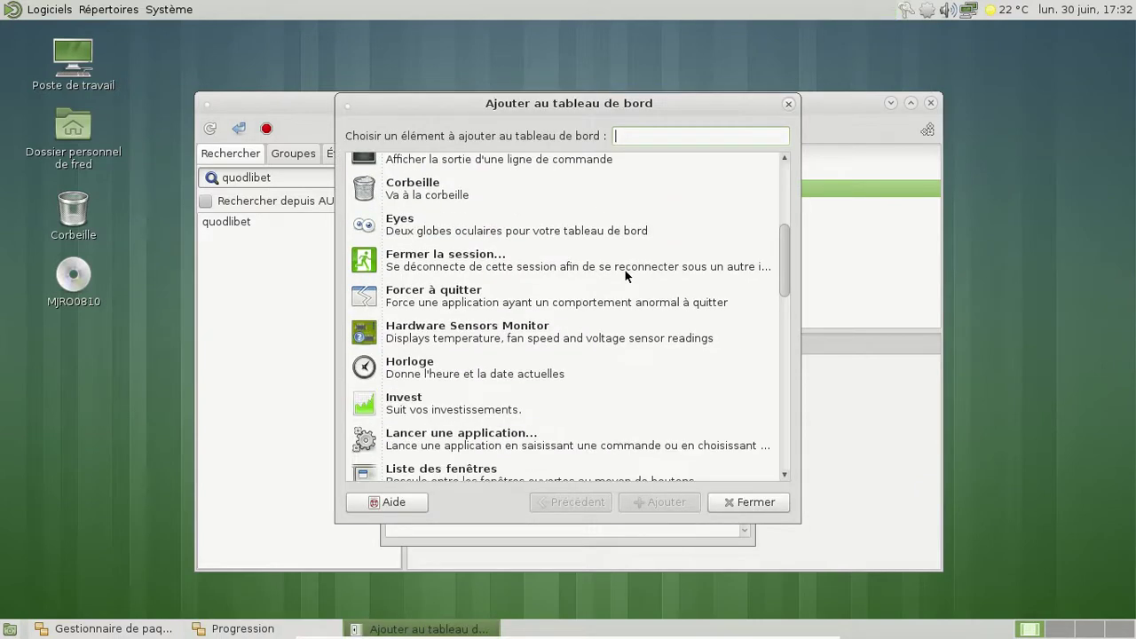
pyautogui.scroll(-5, 625, 276)
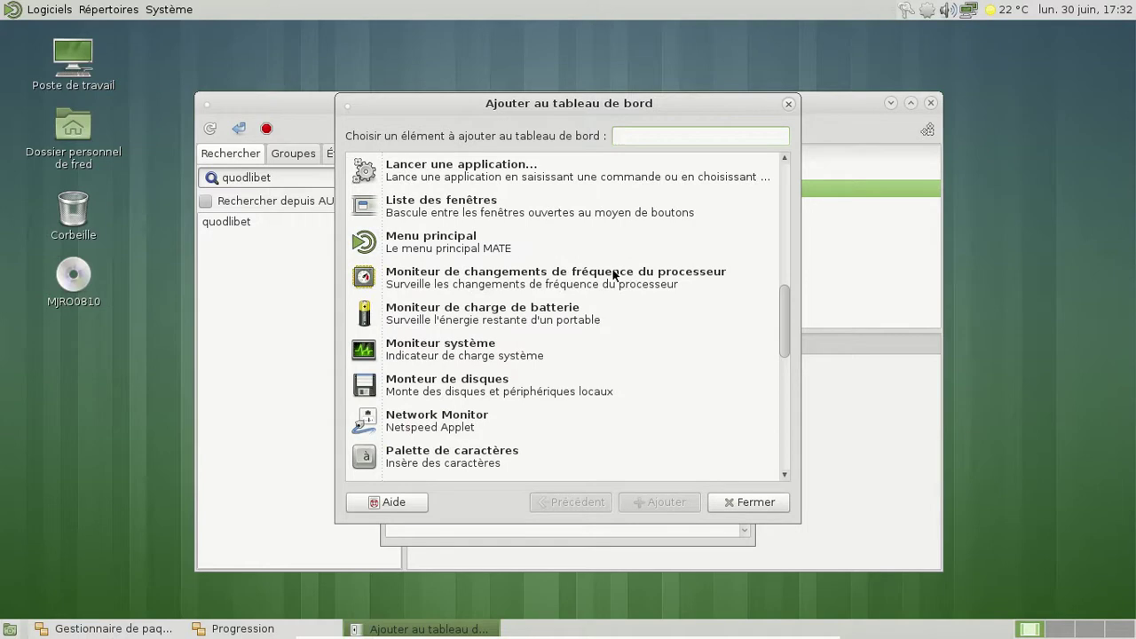
pyautogui.scroll(-10, 631, 261)
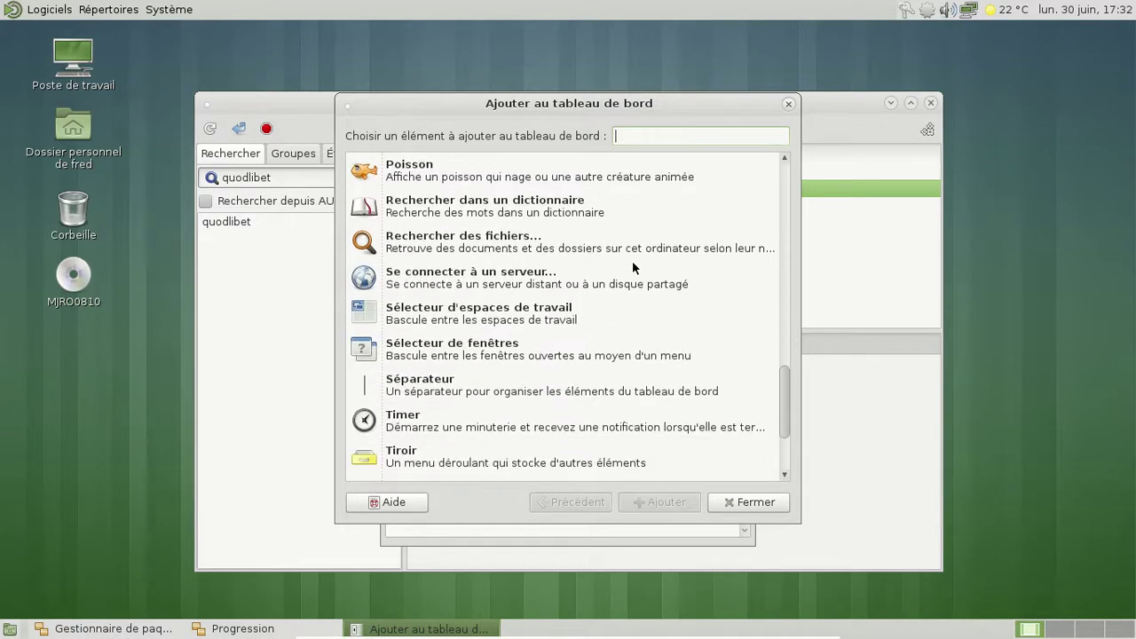
pyautogui.scroll(-3, 633, 262)
pyautogui.scroll(-1, 635, 268)
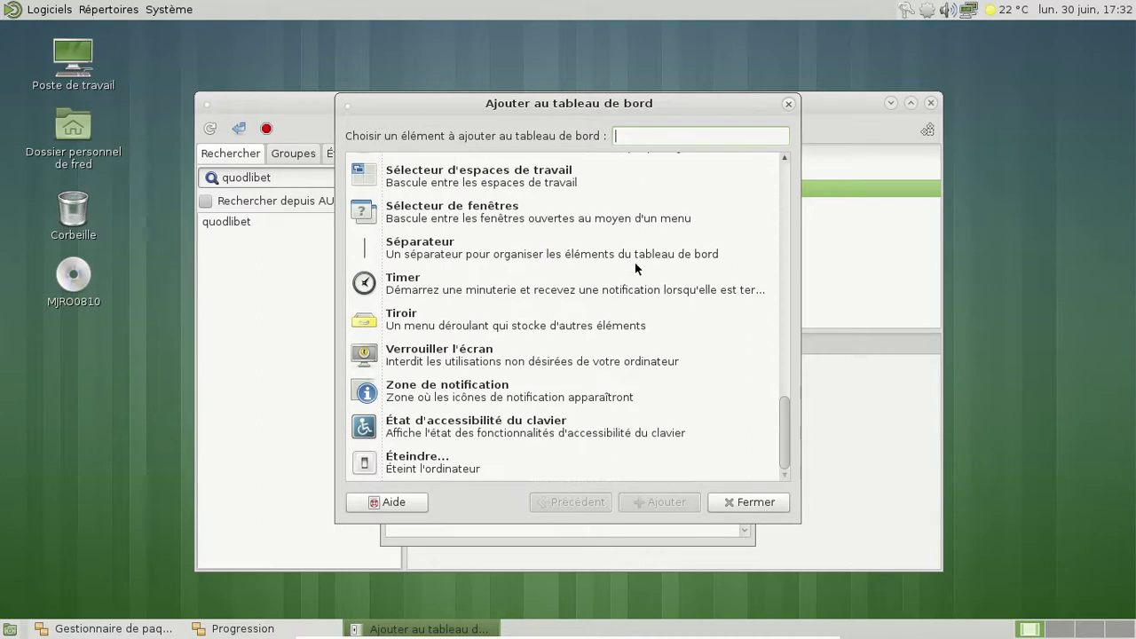
pyautogui.click(753, 502)
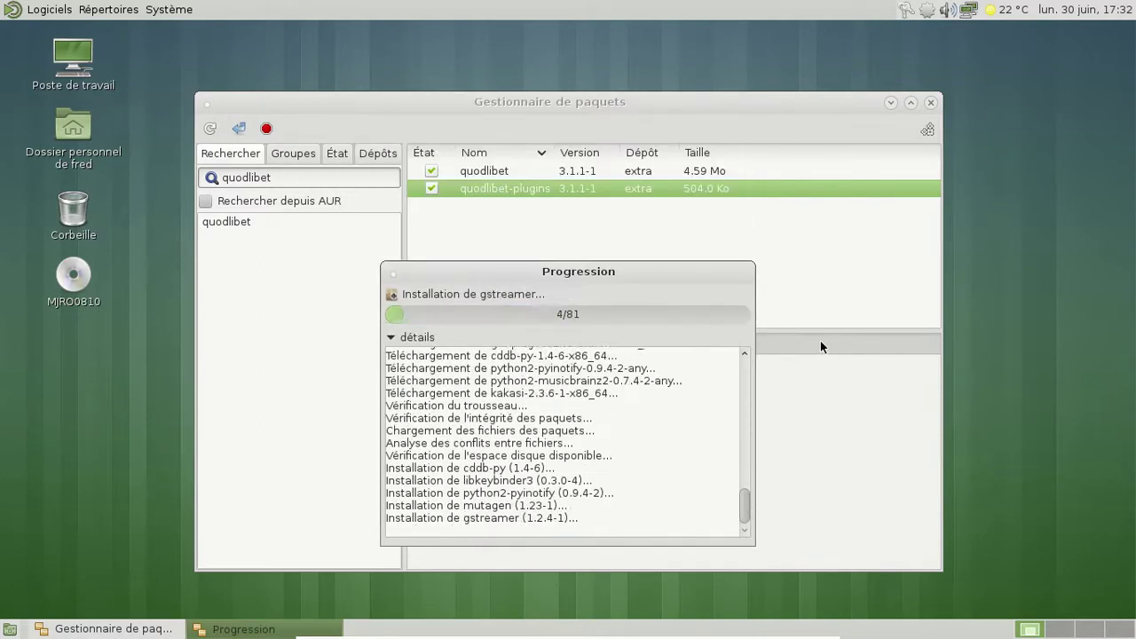
# - Open the Centre de contrôle, dismissing the finished installation's progress window, and review the display preferences (Écrans)
pyautogui.click(169, 10)
pyautogui.moveTo(189, 34)
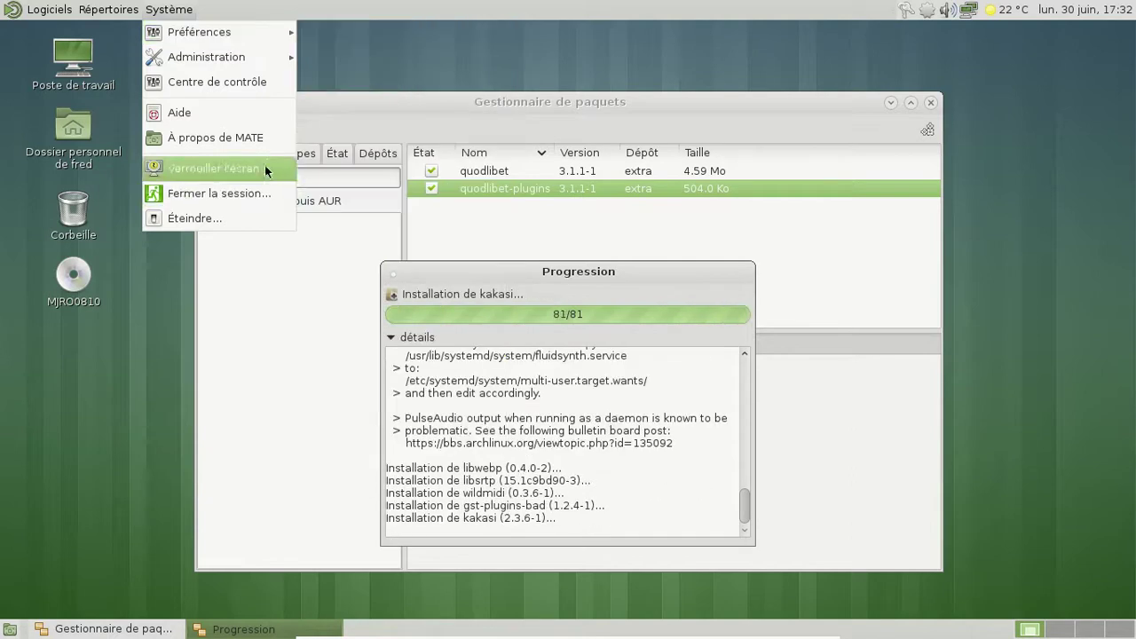
pyautogui.moveTo(279, 36)
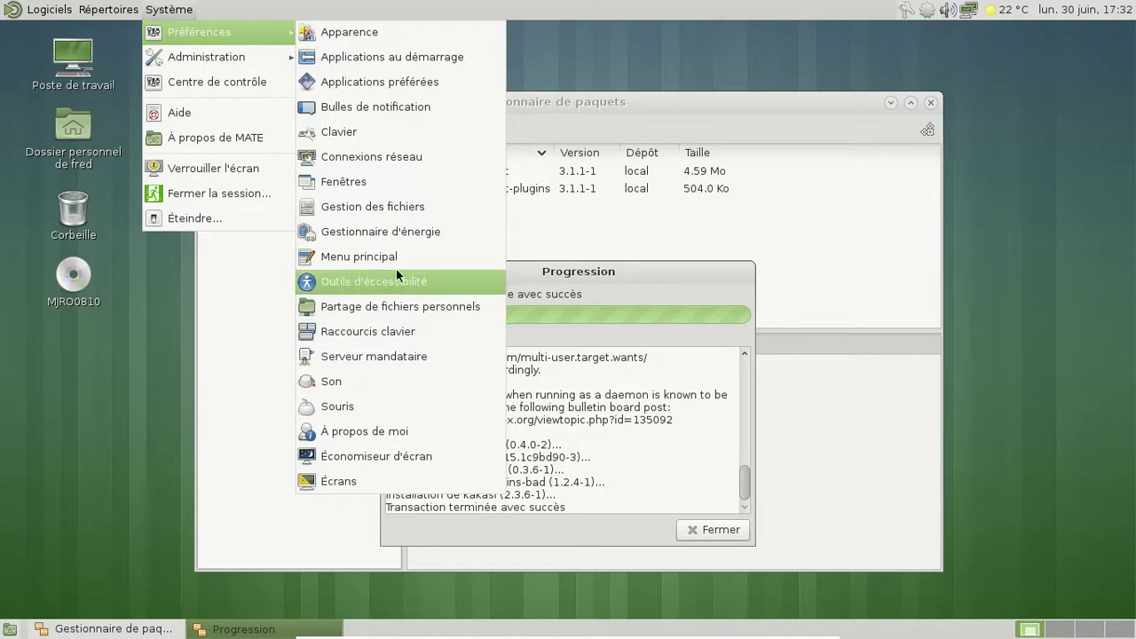
pyautogui.click(244, 84)
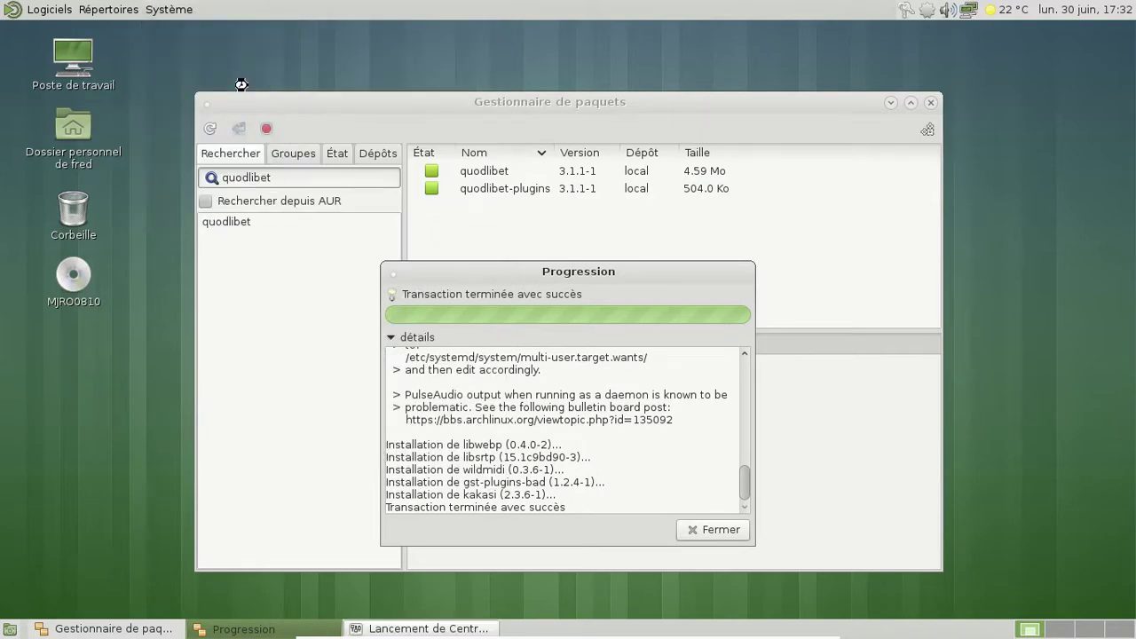
pyautogui.click(710, 529)
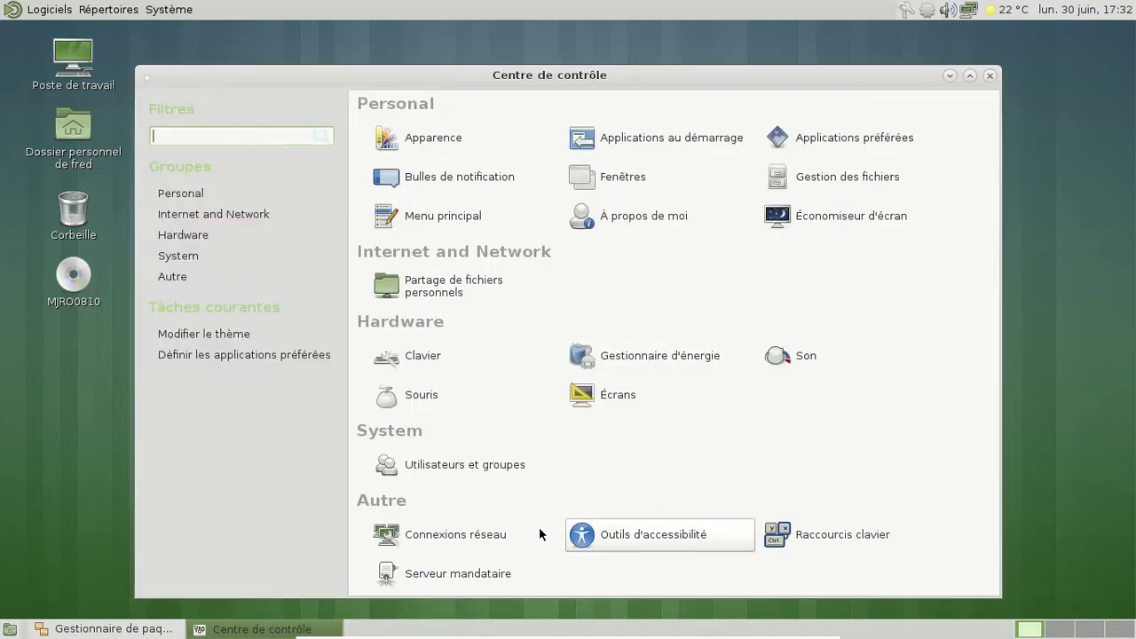
pyautogui.click(609, 394)
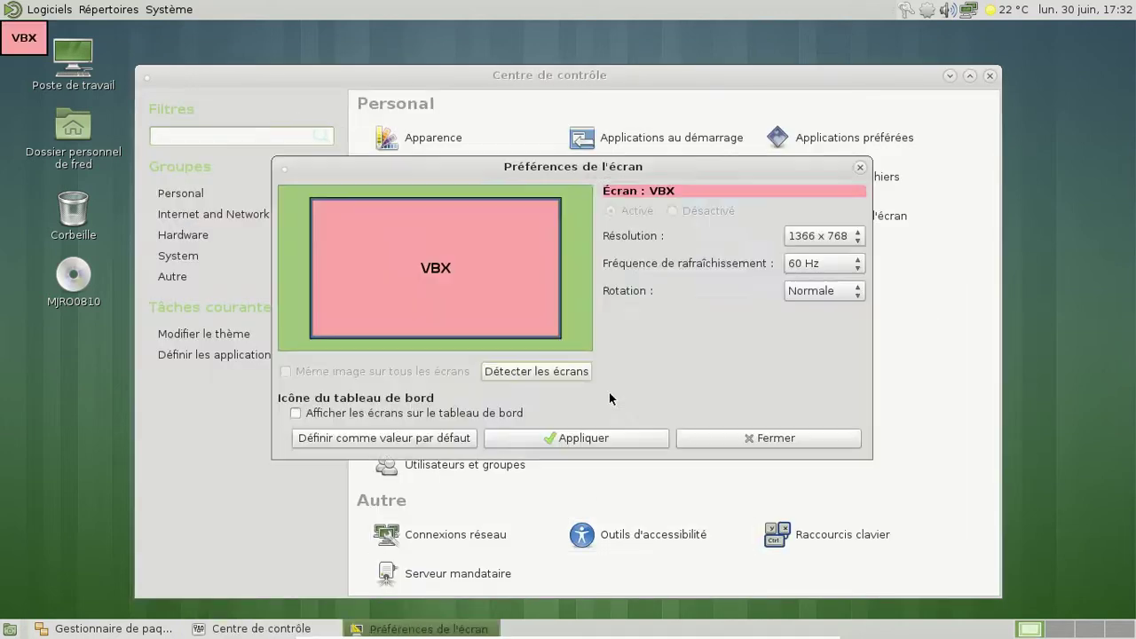
pyautogui.click(737, 438)
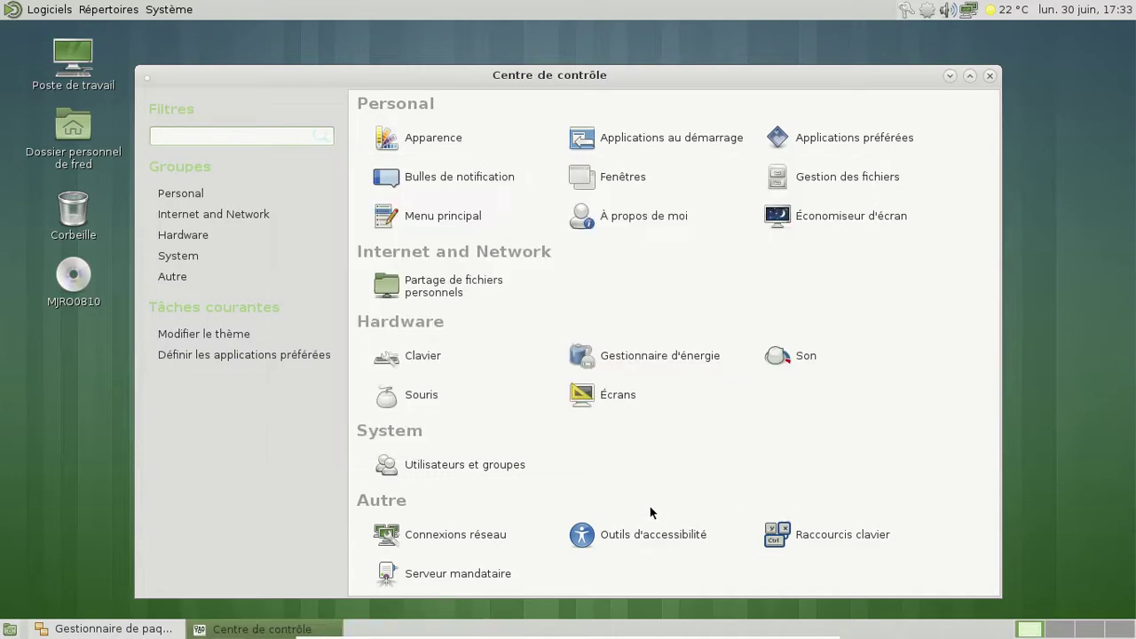
# - Enable the software-compositing window manager in the window settings (Fenêtres) and test it by moving the settings window around
pyautogui.click(651, 192)
pyautogui.click(632, 204)
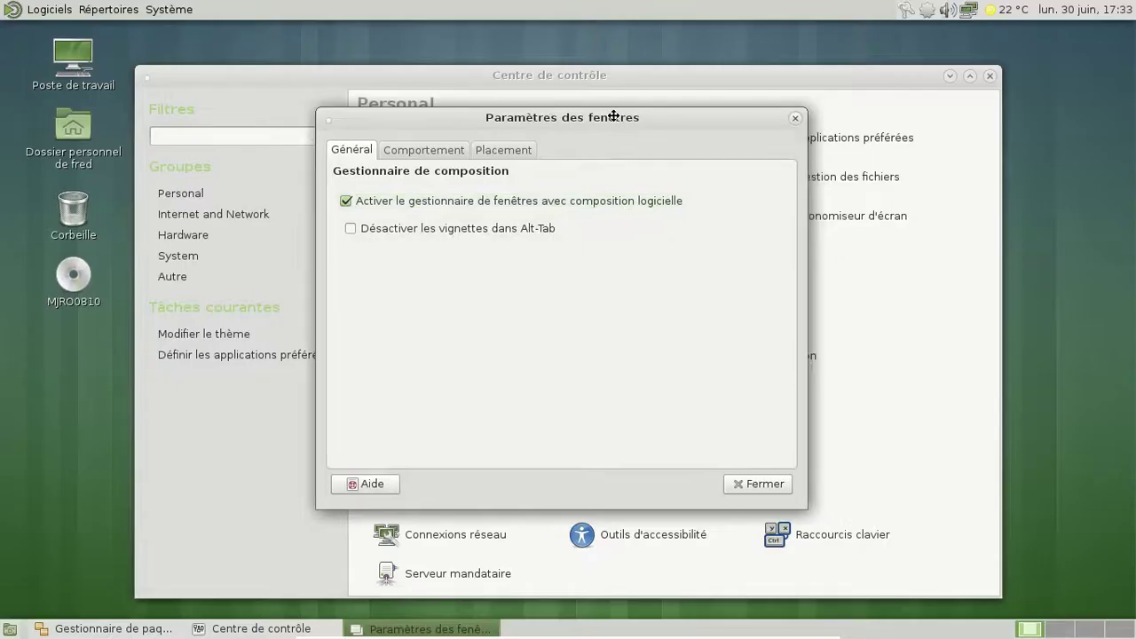
pyautogui.moveTo(635, 127); pyautogui.dragTo(377, 192)
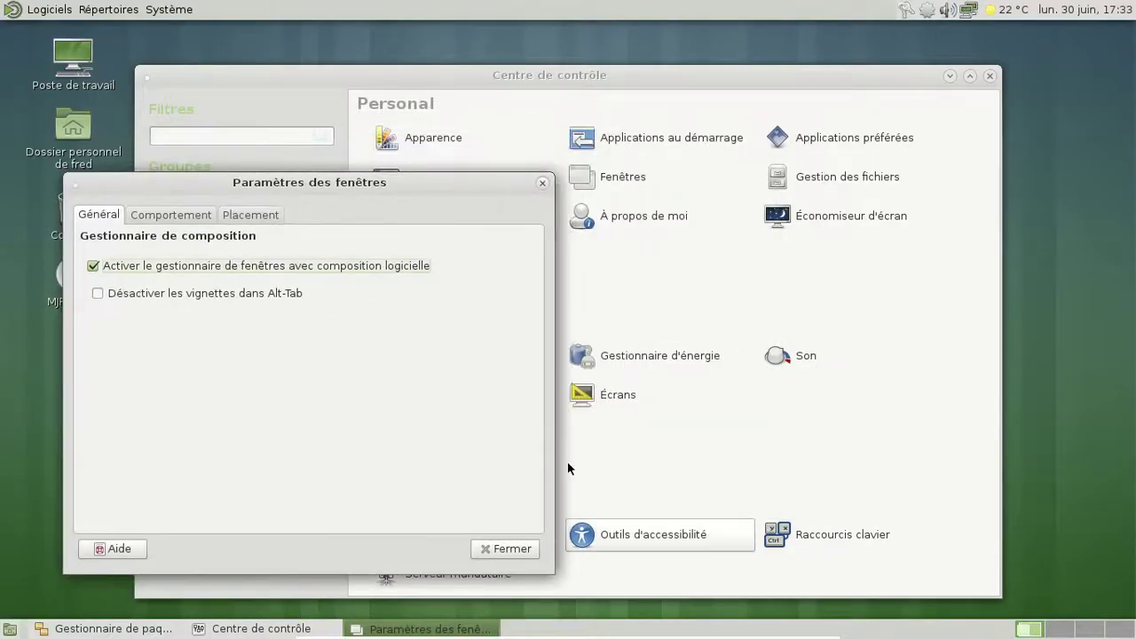
pyautogui.moveTo(363, 184); pyautogui.dragTo(534, 152)
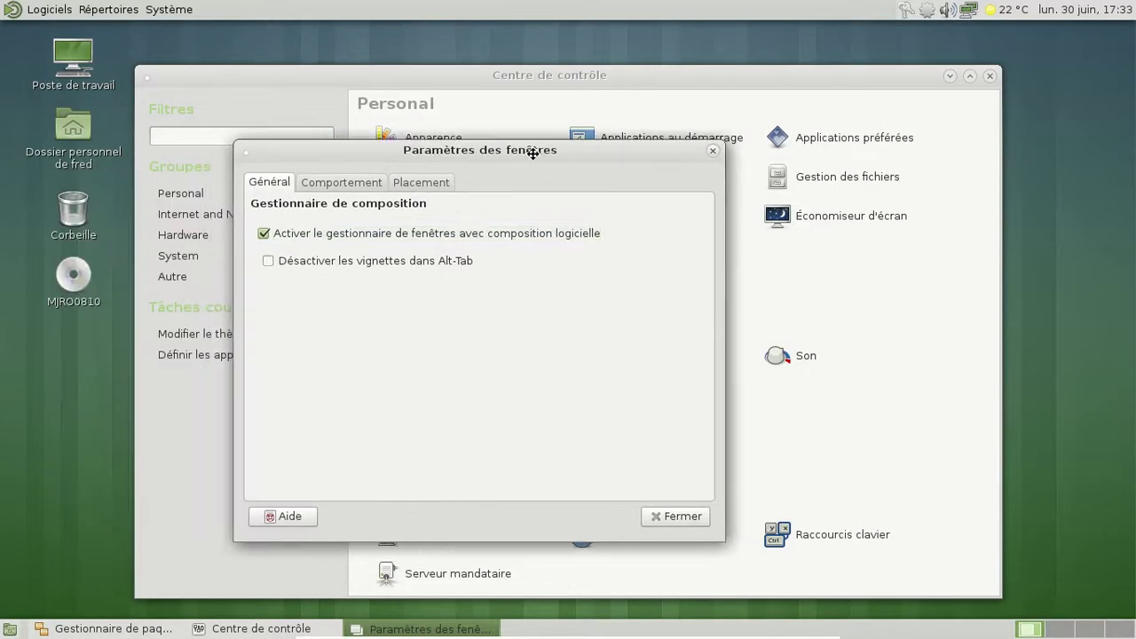
# - Review the window behaviour and placement options, and close the window settings and the Centre de contrôle
pyautogui.click(359, 184)
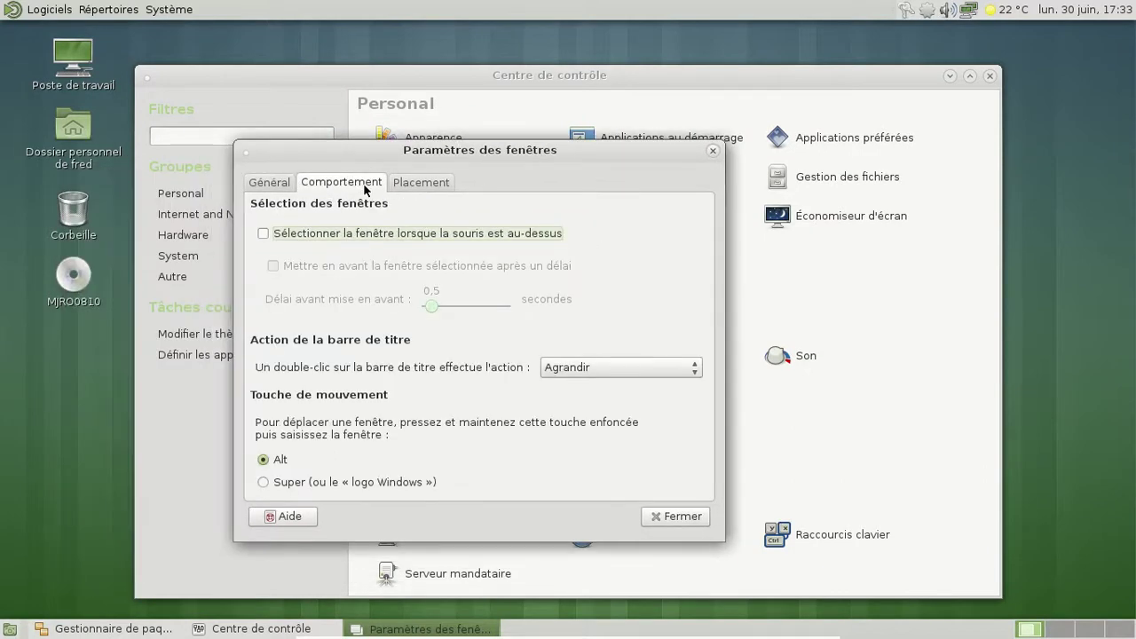
pyautogui.click(421, 183)
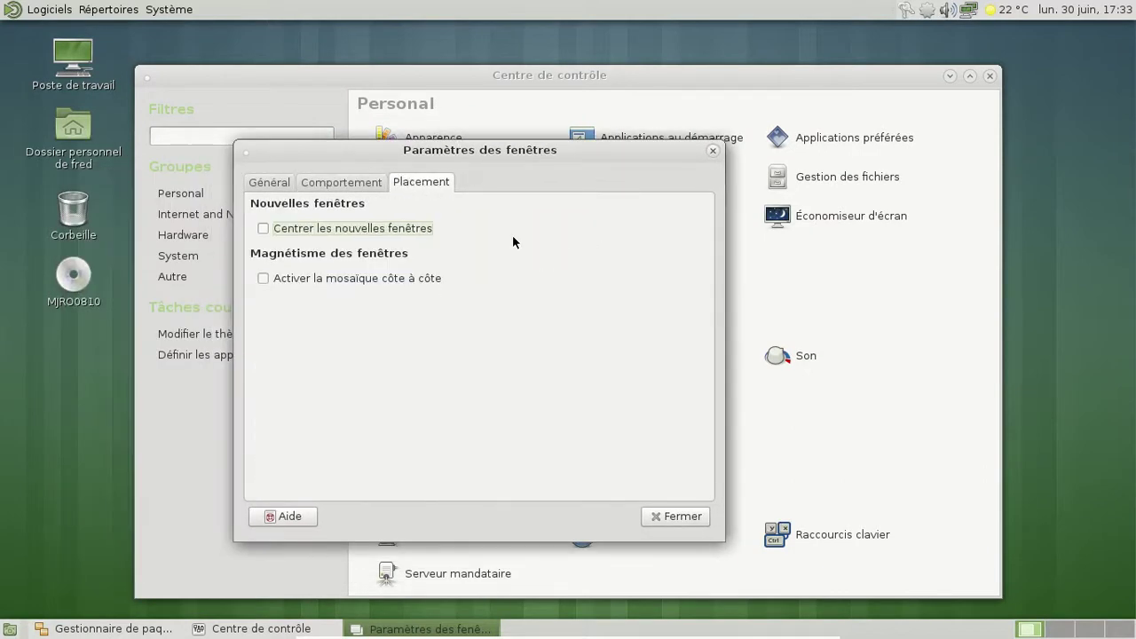
pyautogui.click(695, 523)
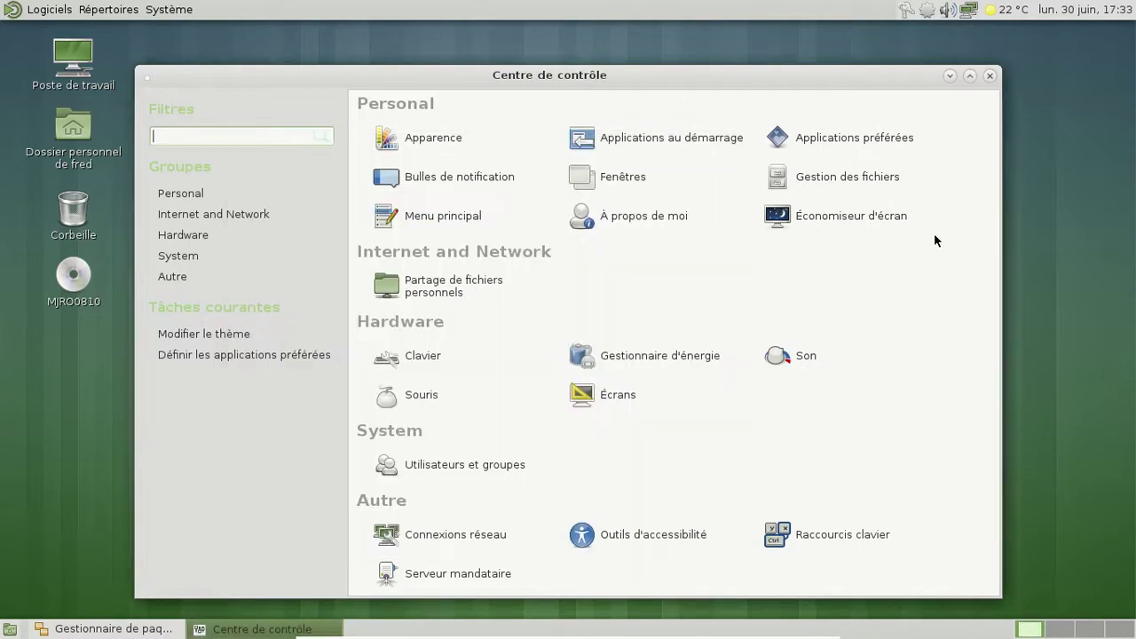
pyautogui.click(988, 76)
# - Search the package manager for "gnome mplayer" and try to mark the gnome-mplayer package for installation
pyautogui.moveTo(556, 106)
pyautogui.mouseDown()
pyautogui.moveTo(658, 106)
pyautogui.moveTo(534, 106)
pyautogui.mouseUp()
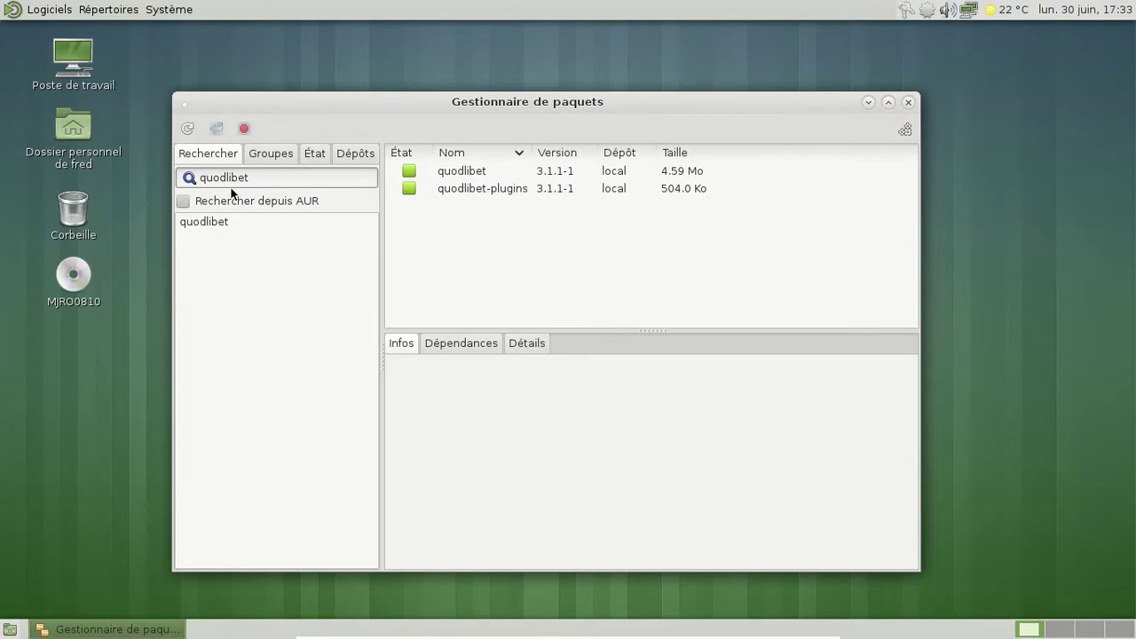
pyautogui.moveTo(251, 179); pyautogui.dragTo(187, 177)
pyautogui.write('gno')
pyautogui.press('BackSpace')
pyautogui.press('BackSpace')
pyautogui.press('BackSpace')
pyautogui.write('mplayer')
pyautogui.press('Return')
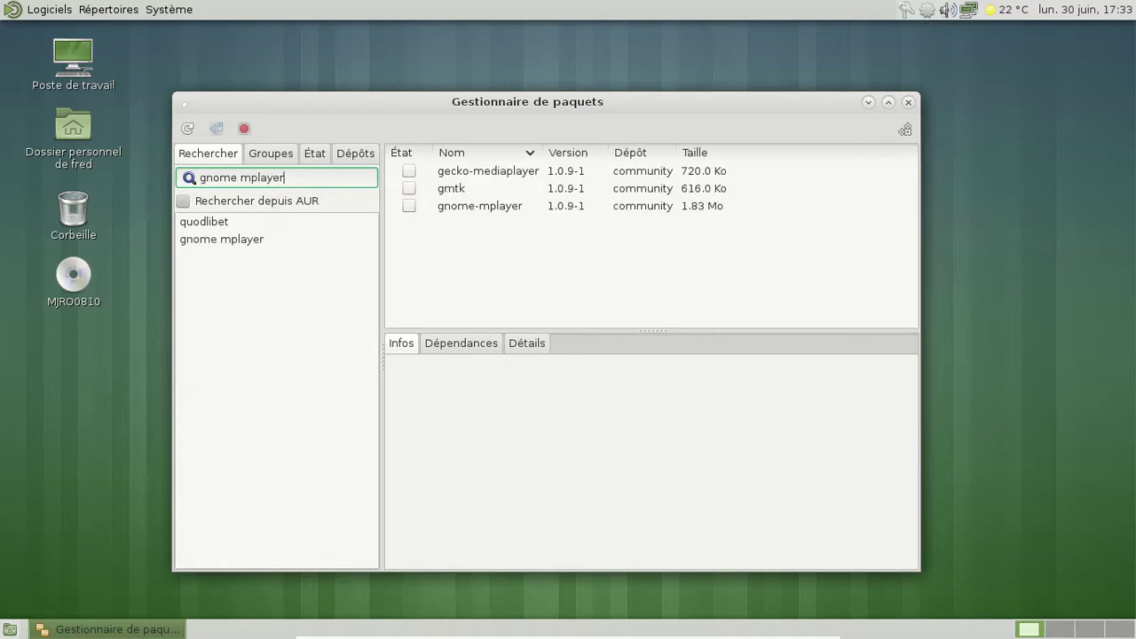
pyautogui.click(417, 204)
pyautogui.rightClick(410, 204)
pyautogui.click(423, 215)
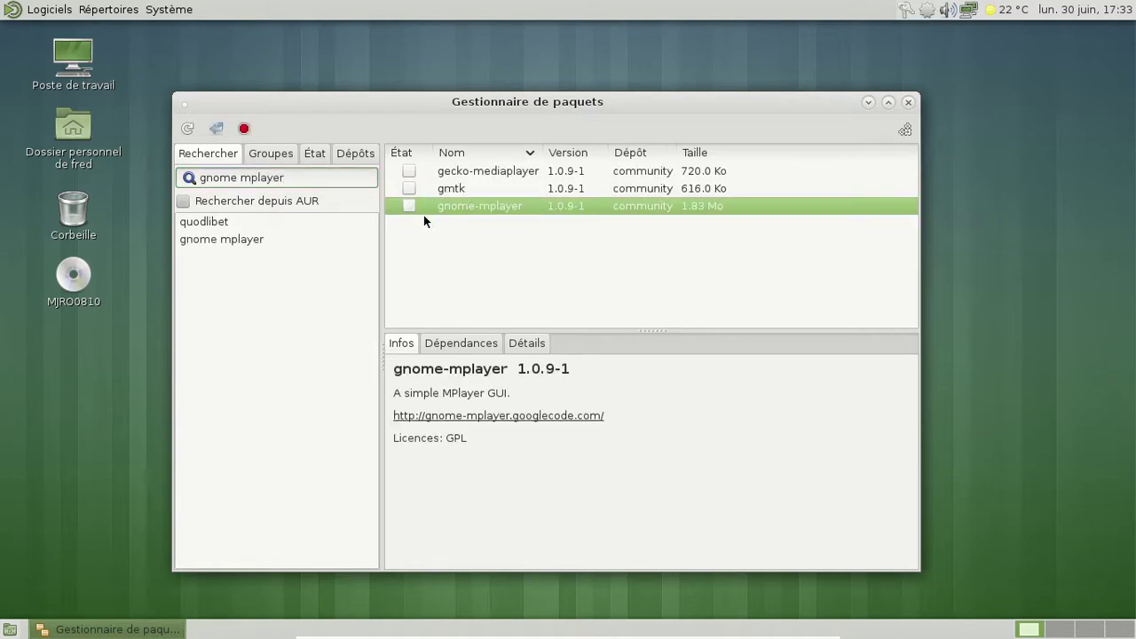
# - Search for "gimp" and mark the gimp package for installation with its optional dependencies gutenprint and webkitgtk2
pyautogui.moveTo(300, 182); pyautogui.dragTo(195, 176)
pyautogui.write('gimp')
pyautogui.press('Return')
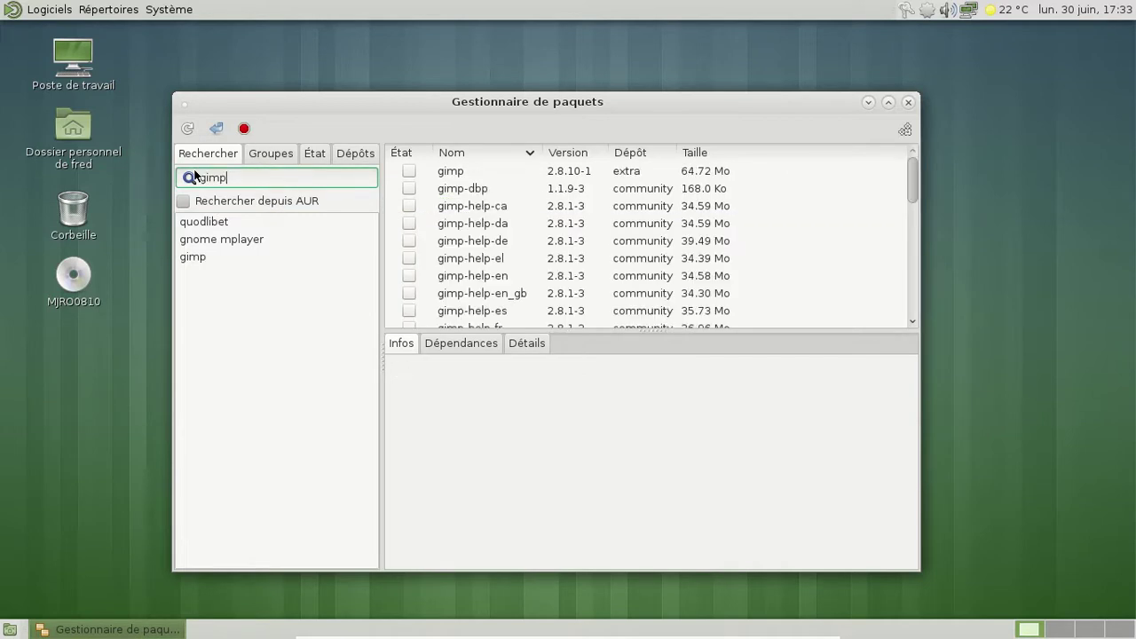
pyautogui.rightClick(408, 167)
pyautogui.click(449, 204)
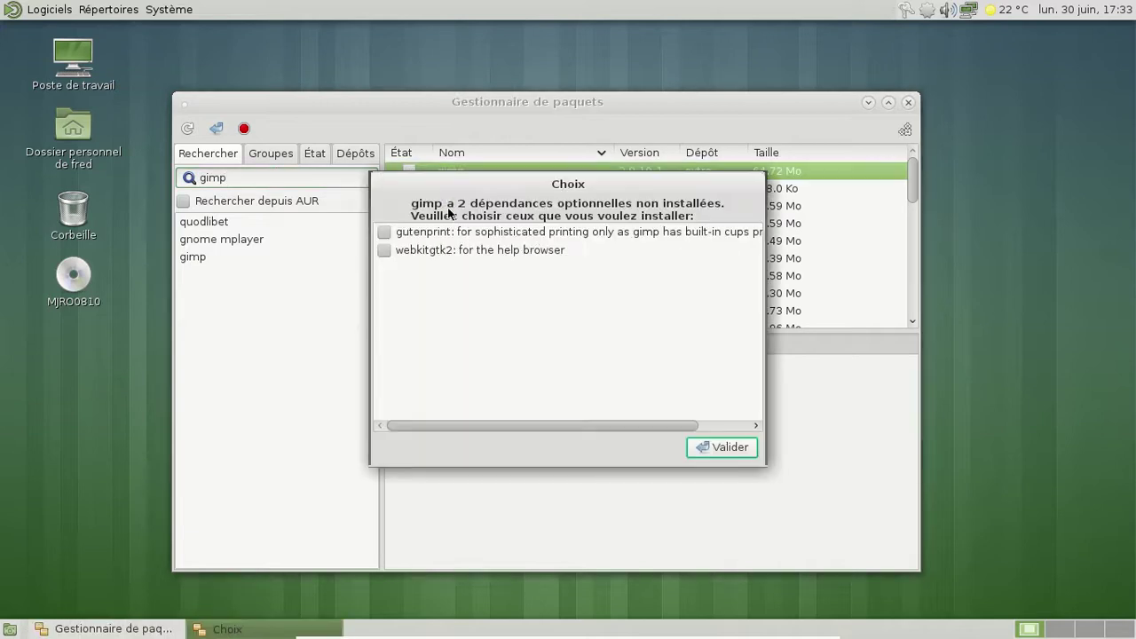
pyautogui.click(384, 232)
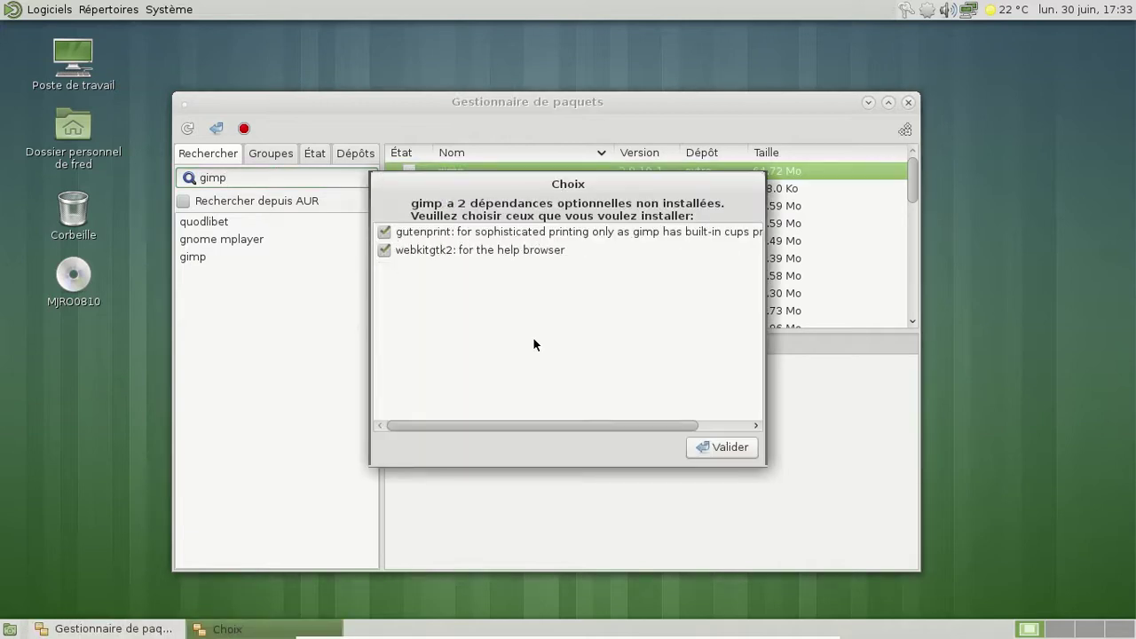
pyautogui.click(752, 448)
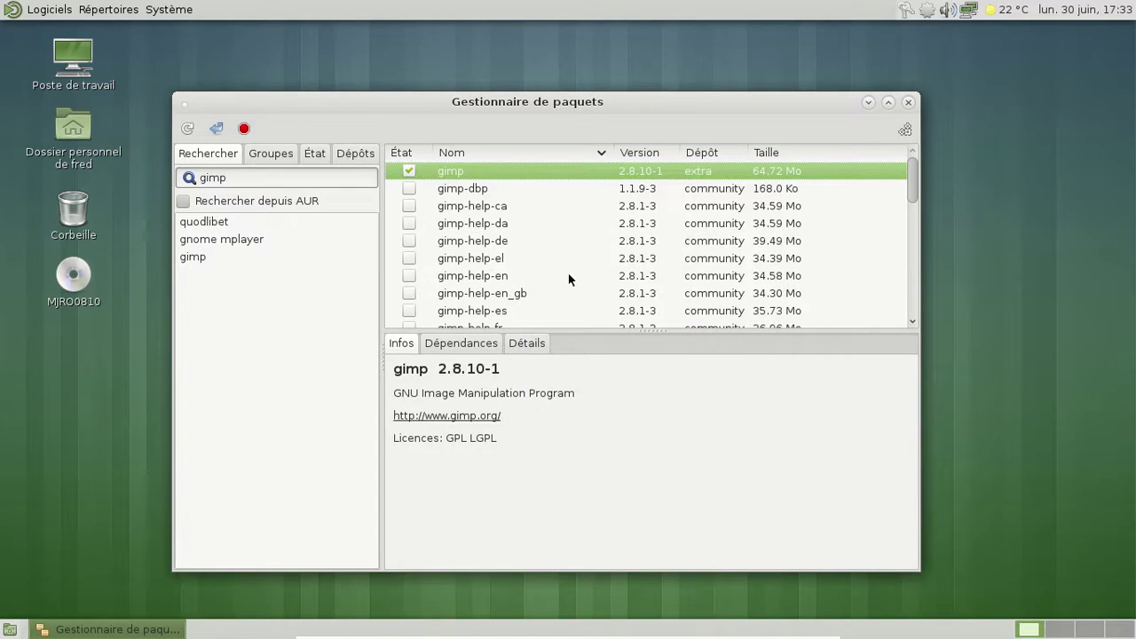
# - Mark the French help package gimp-help-fr for installation and apply the pending package changes
pyautogui.moveTo(907, 185); pyautogui.dragTo(907, 204)
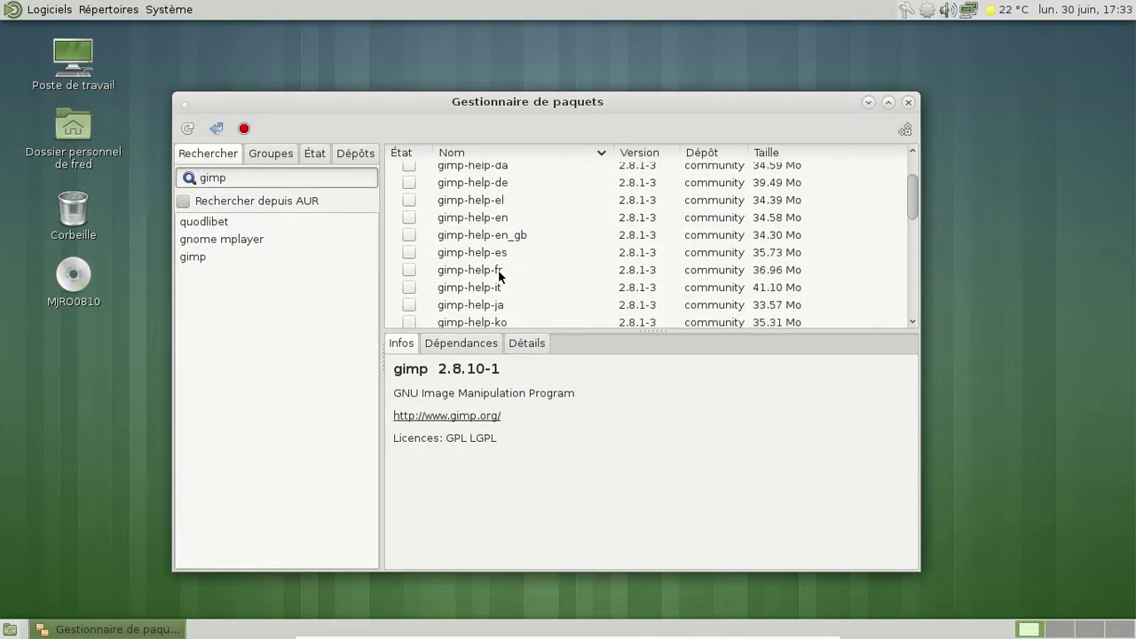
pyautogui.click(412, 268)
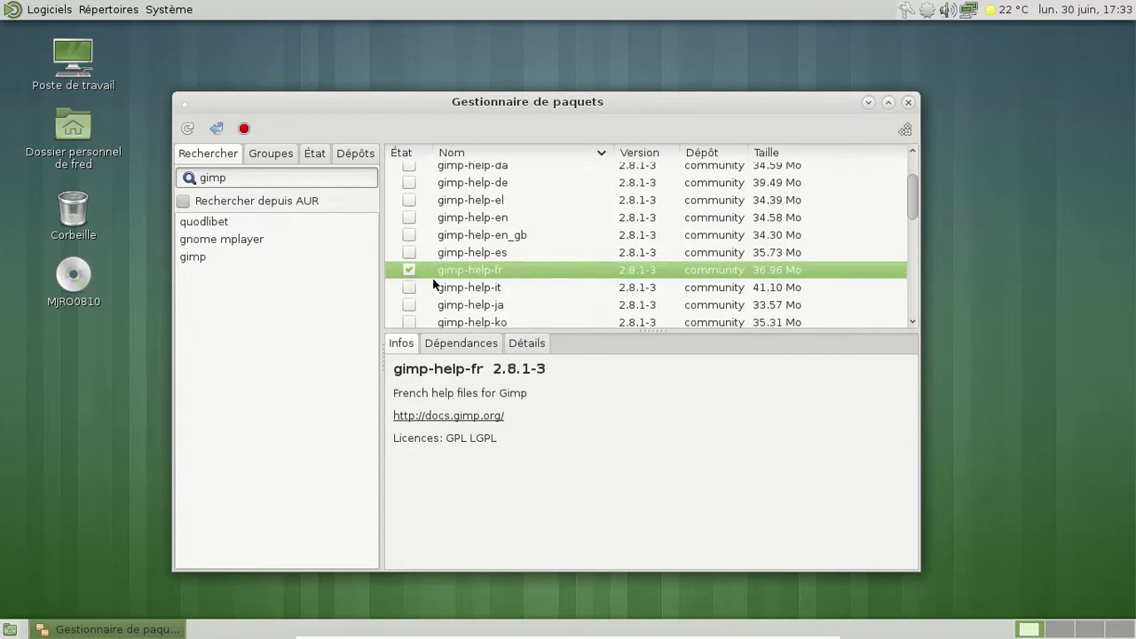
pyautogui.click(215, 128)
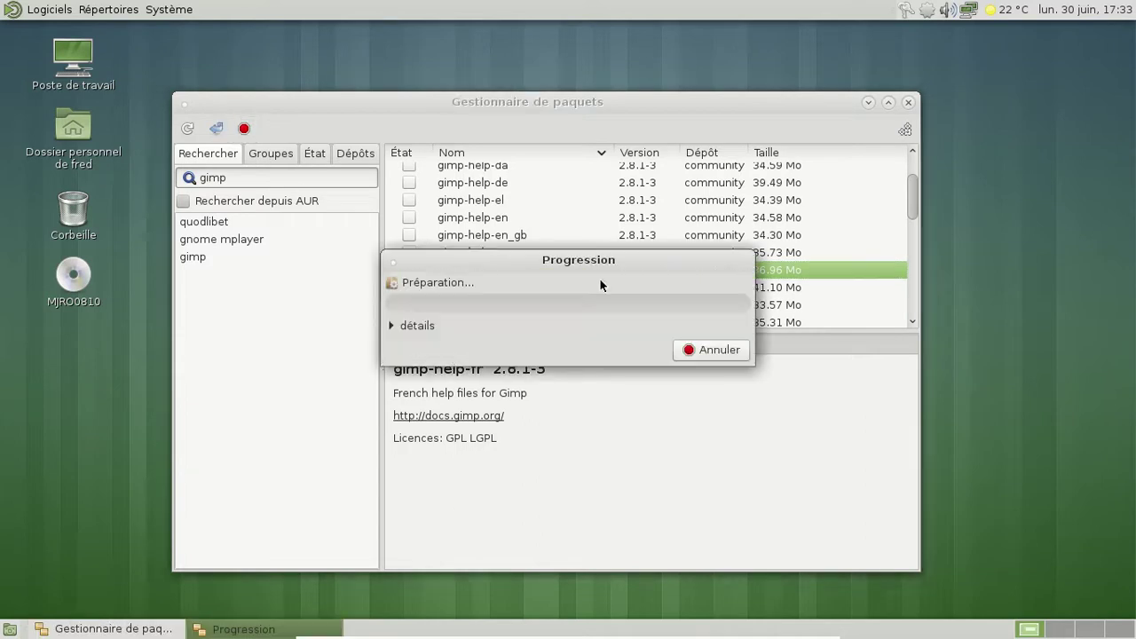
pyautogui.click(652, 443)
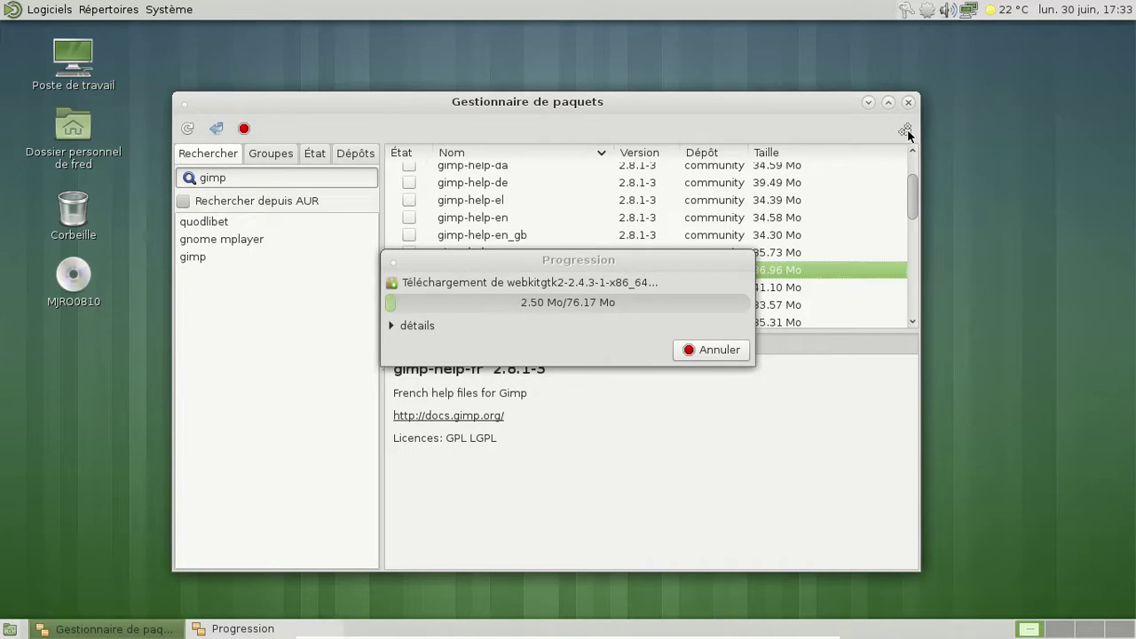
# - Launch Quod Libet and add the Musique folder as its music library directory in the preferences
pyautogui.click(48, 11)
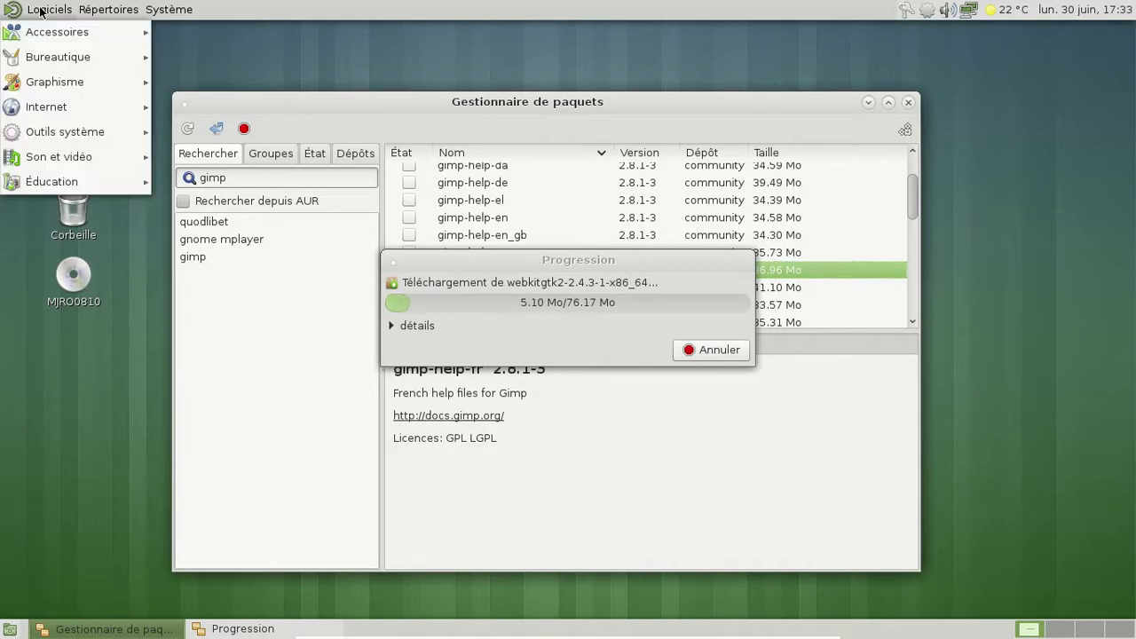
pyautogui.moveTo(65, 154)
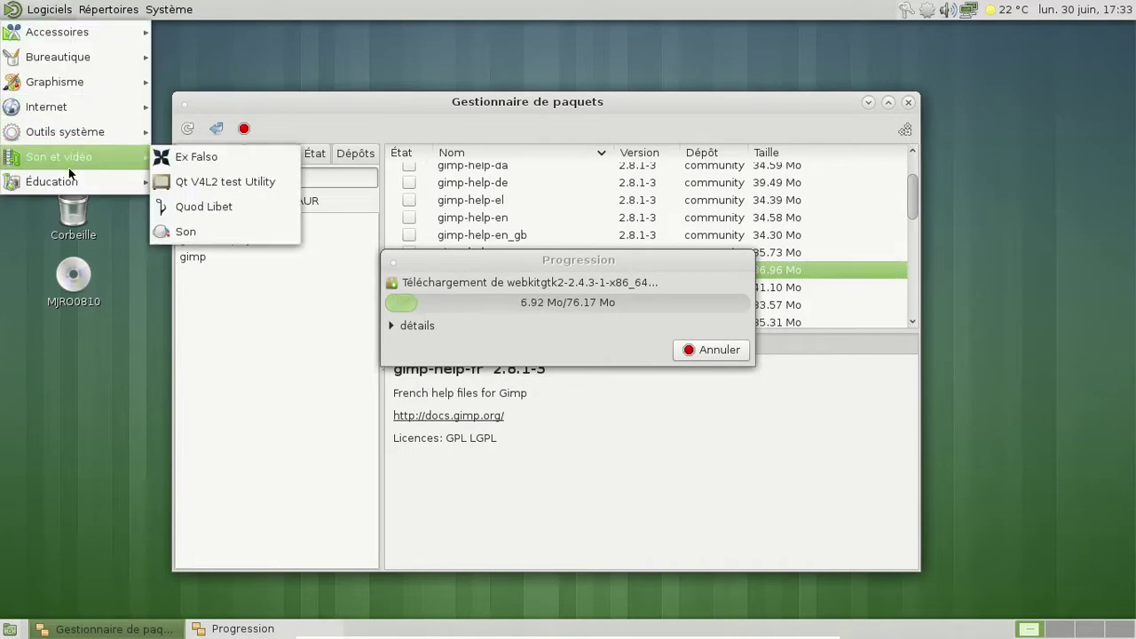
pyautogui.click(232, 196)
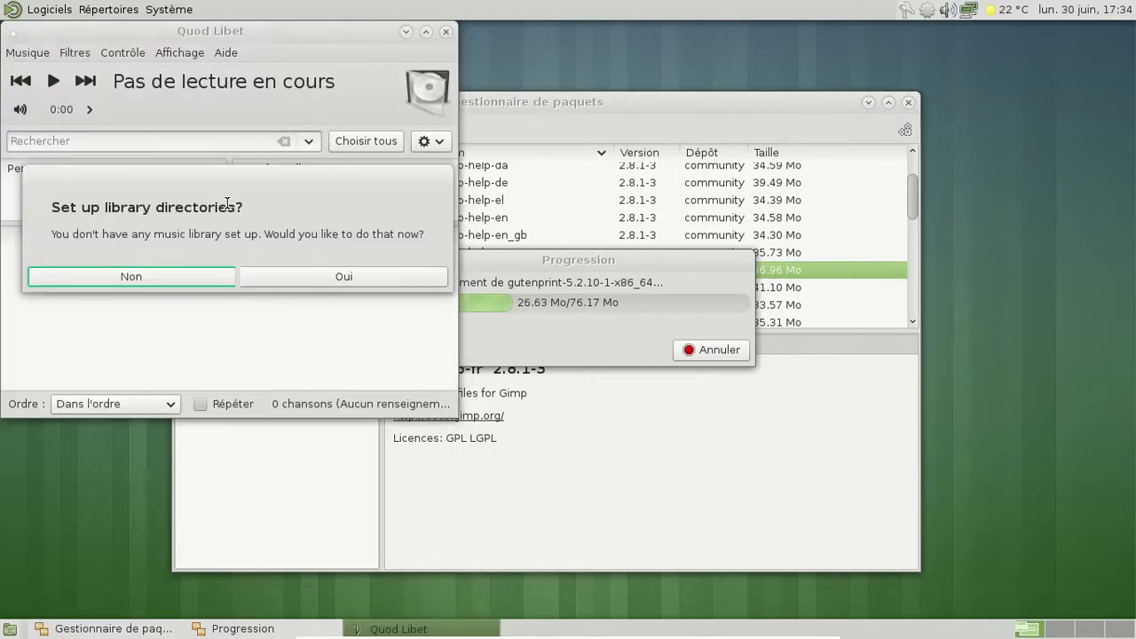
pyautogui.click(316, 271)
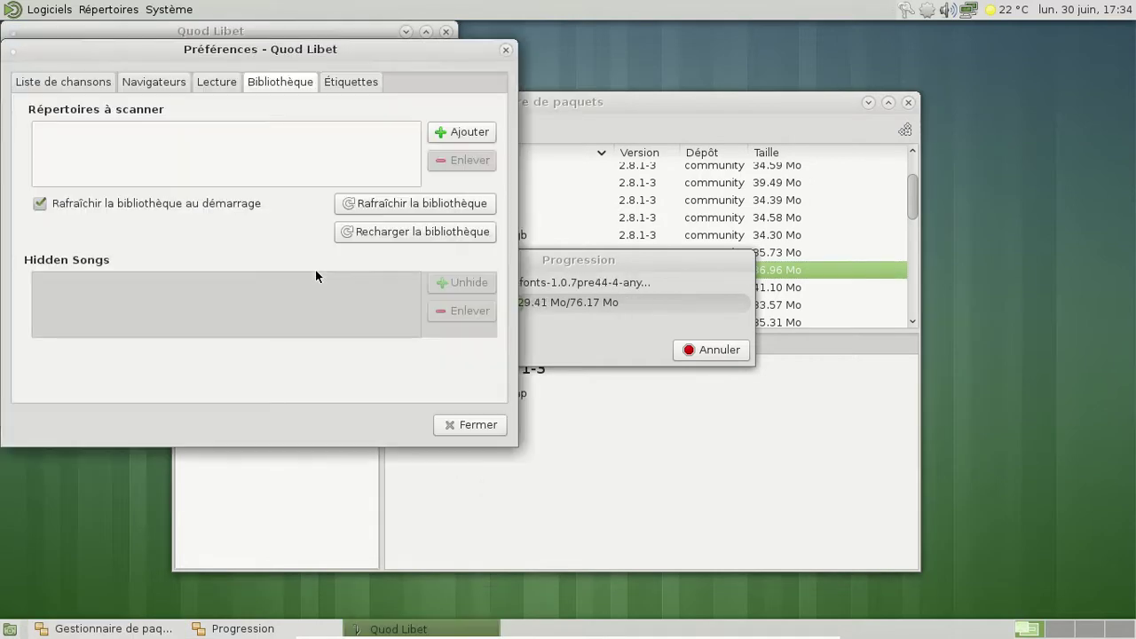
pyautogui.click(484, 132)
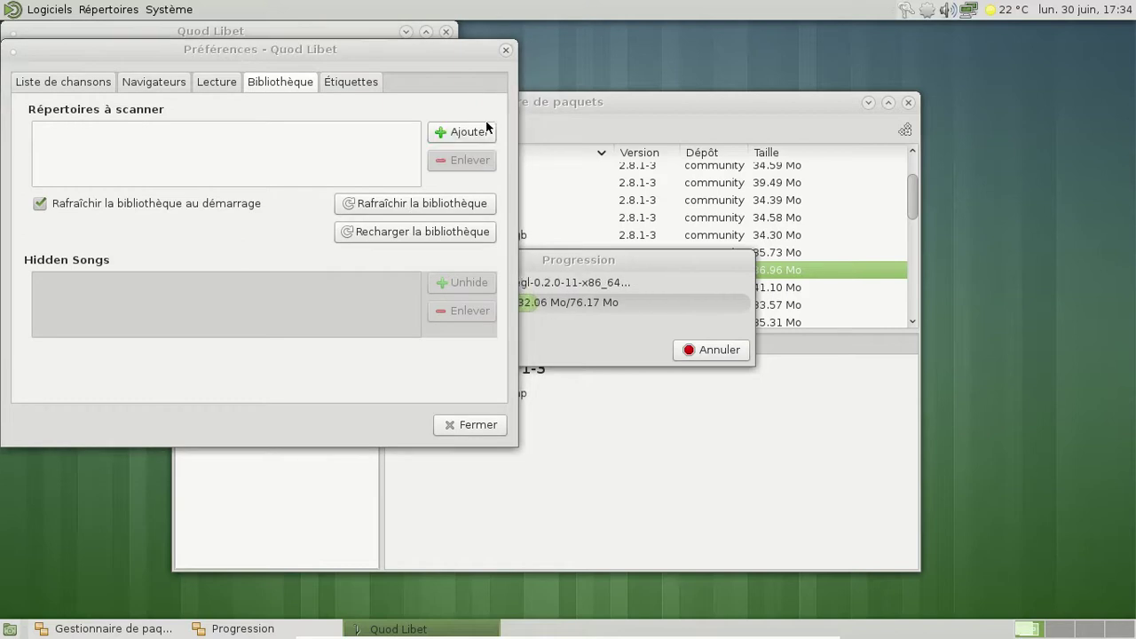
pyautogui.click(219, 225)
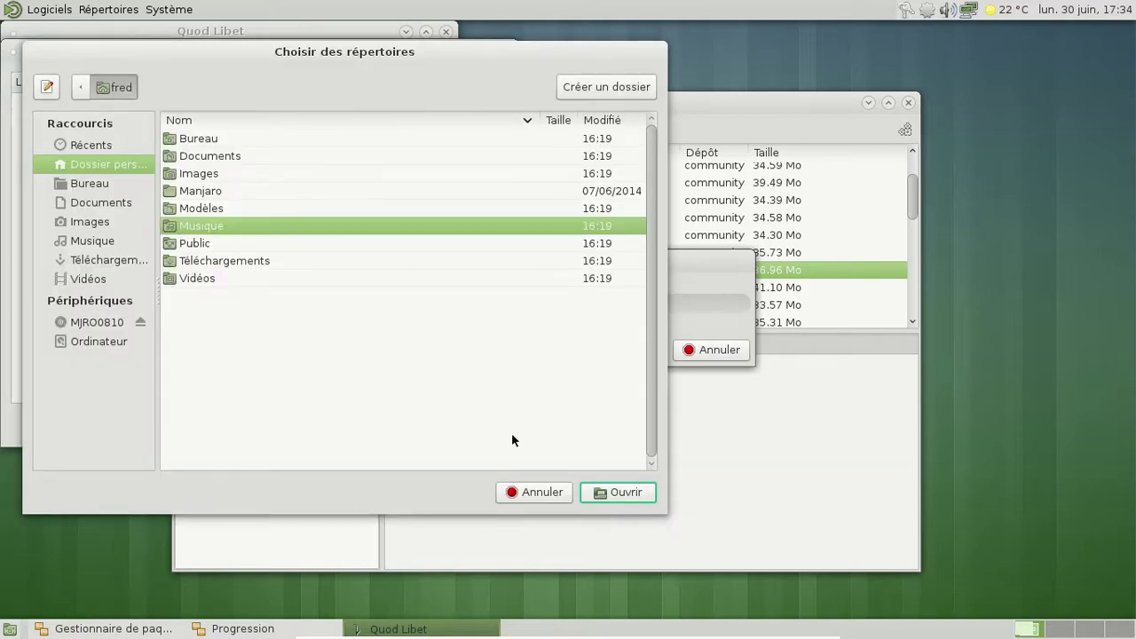
pyautogui.click(613, 492)
pyautogui.click(499, 426)
# - View Quod Libet's version and supported-format information, and close the player
pyautogui.click(227, 52)
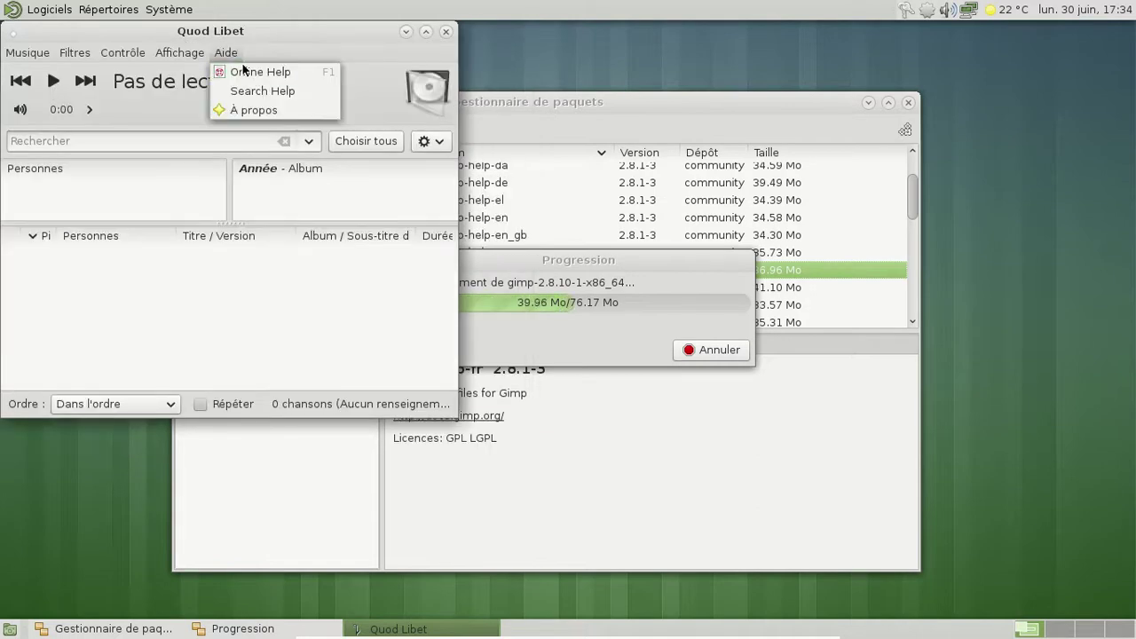
pyautogui.click(266, 106)
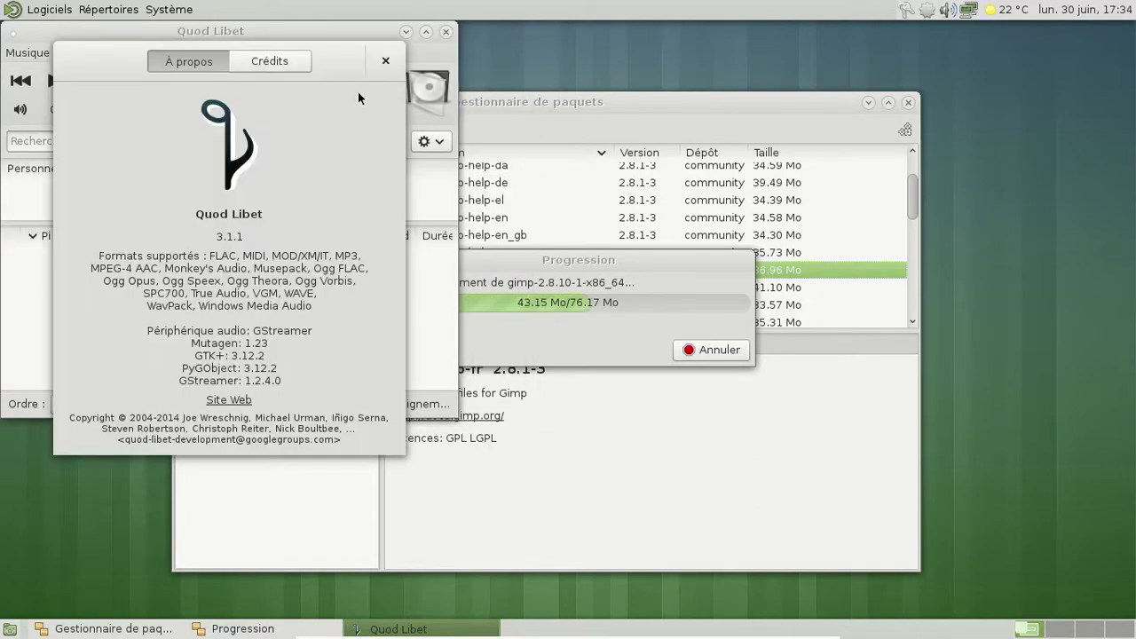
pyautogui.click(389, 64)
pyautogui.click(447, 30)
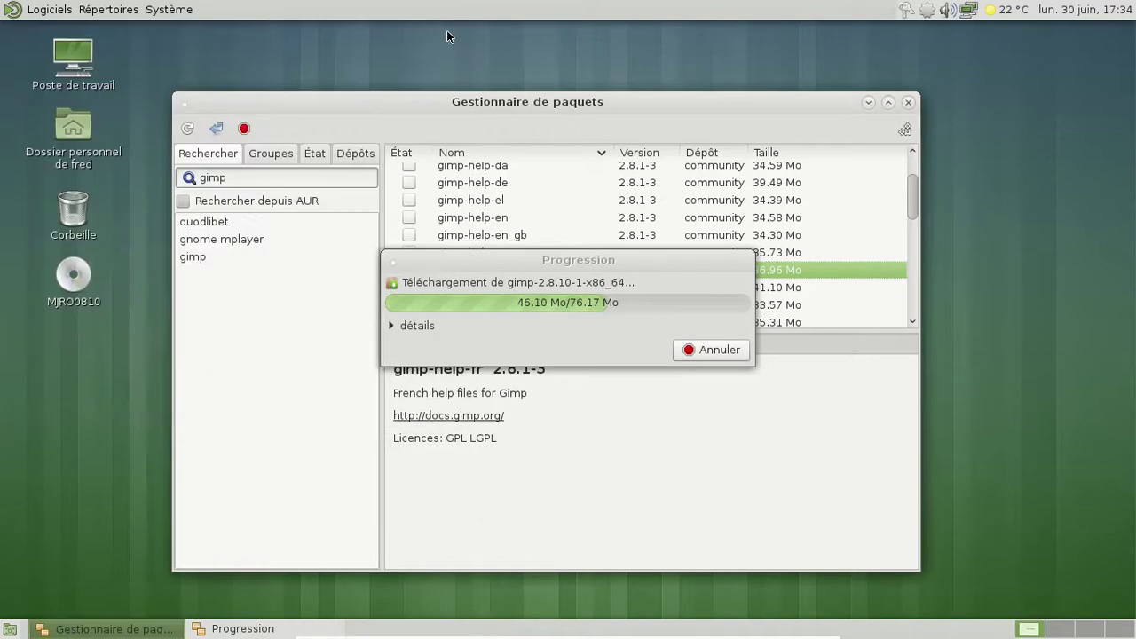
# - Open MATE System Monitor and examine the system information and the CPU, memory and network usage graphs
pyautogui.click(46, 10)
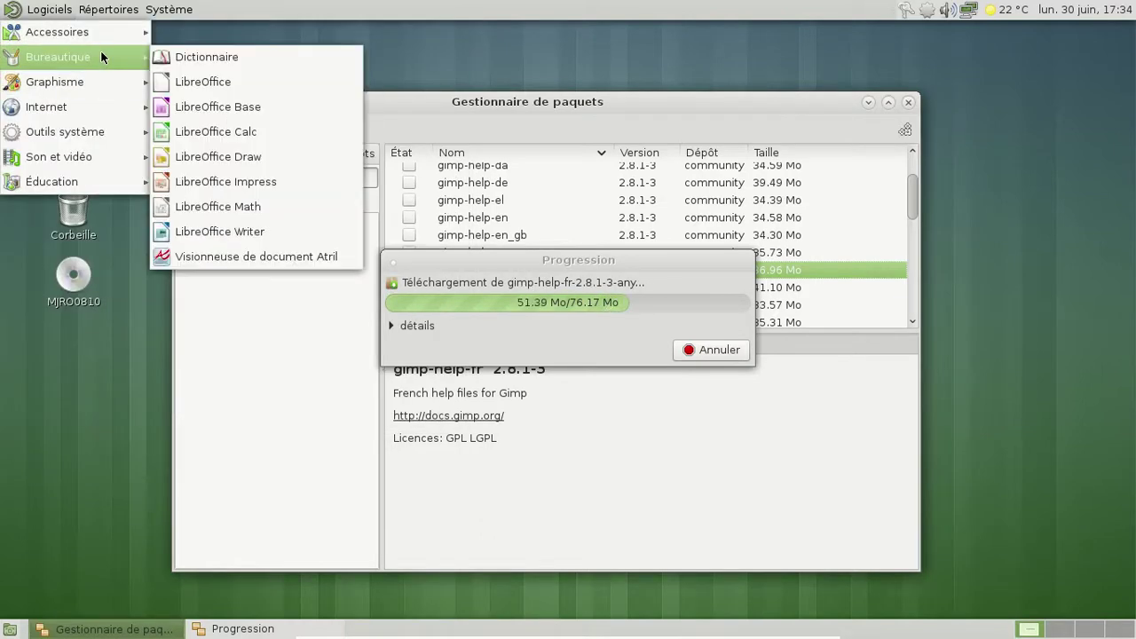
pyautogui.moveTo(104, 39)
pyautogui.moveTo(105, 133)
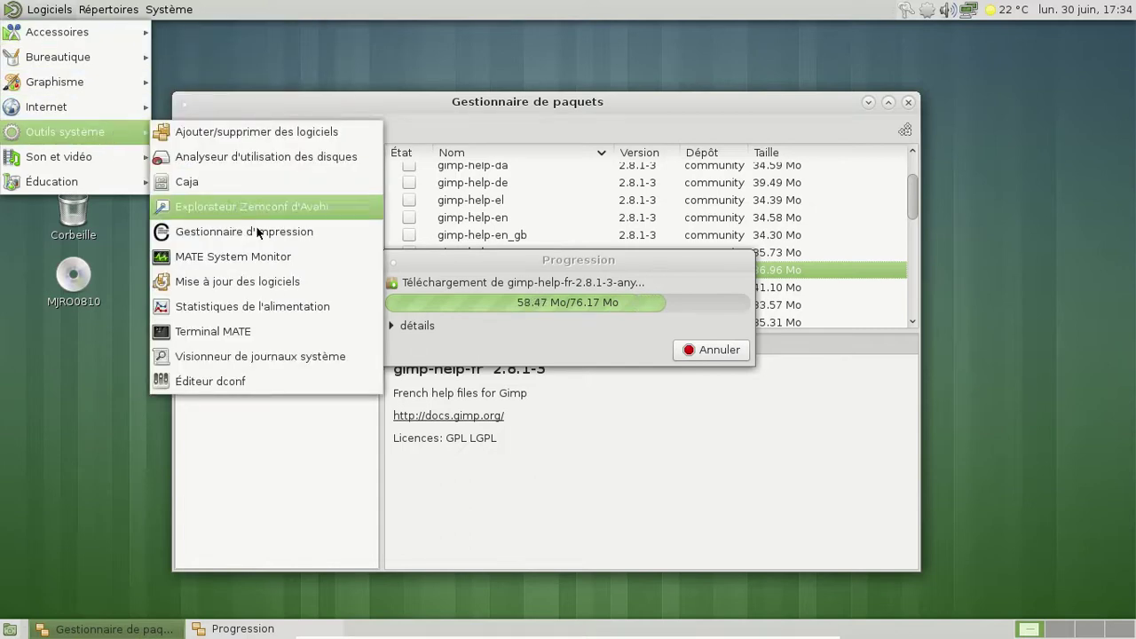
pyautogui.click(259, 256)
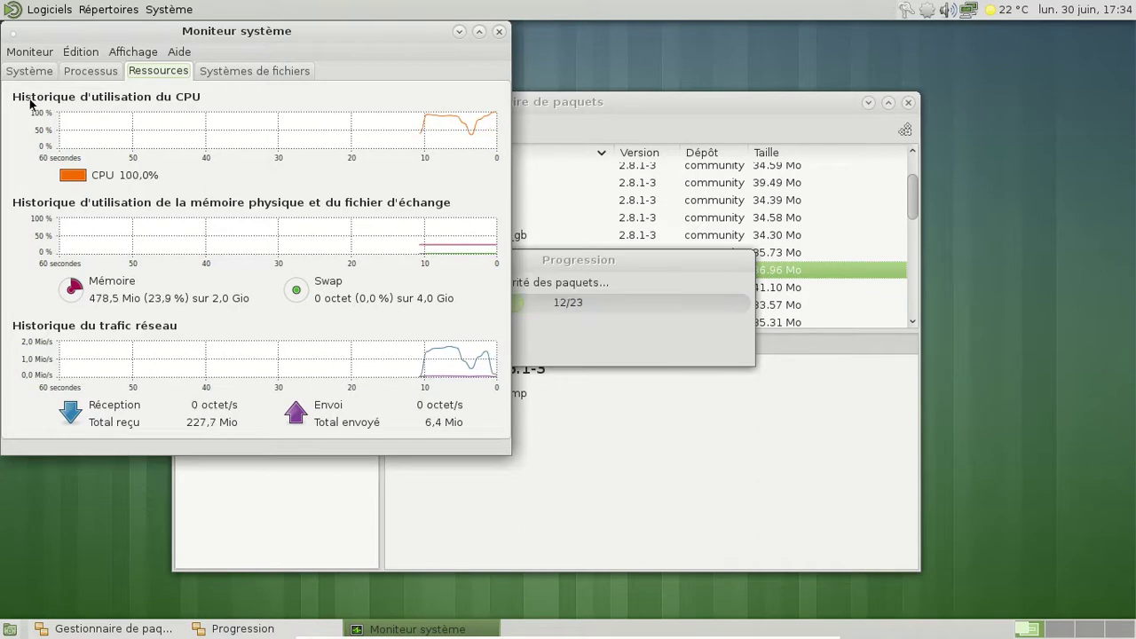
pyautogui.click(22, 73)
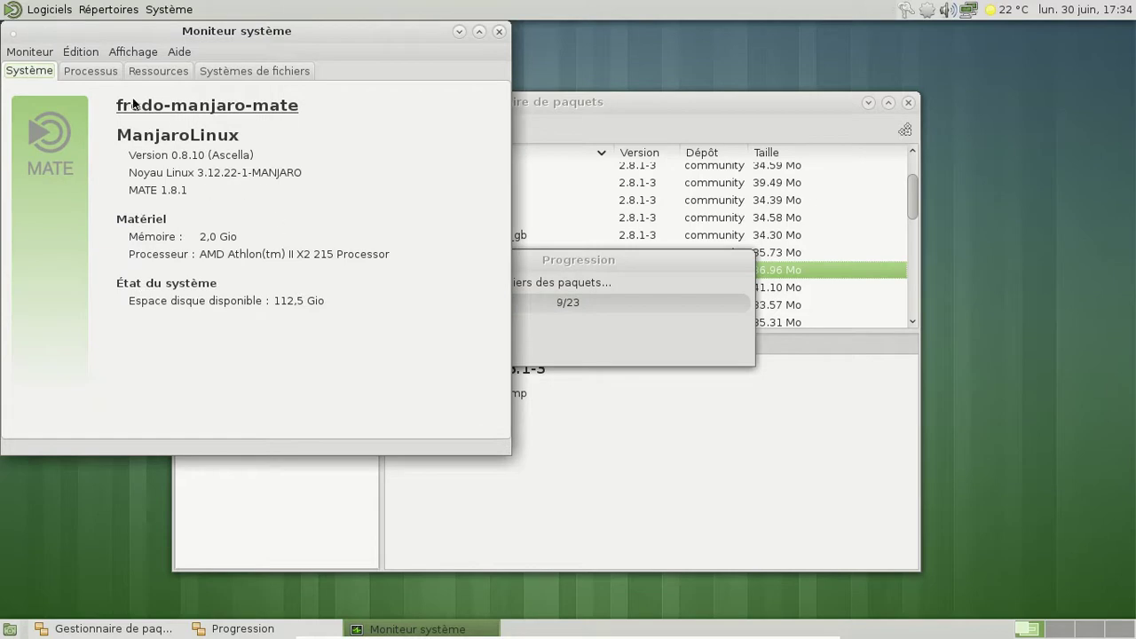
pyautogui.click(106, 70)
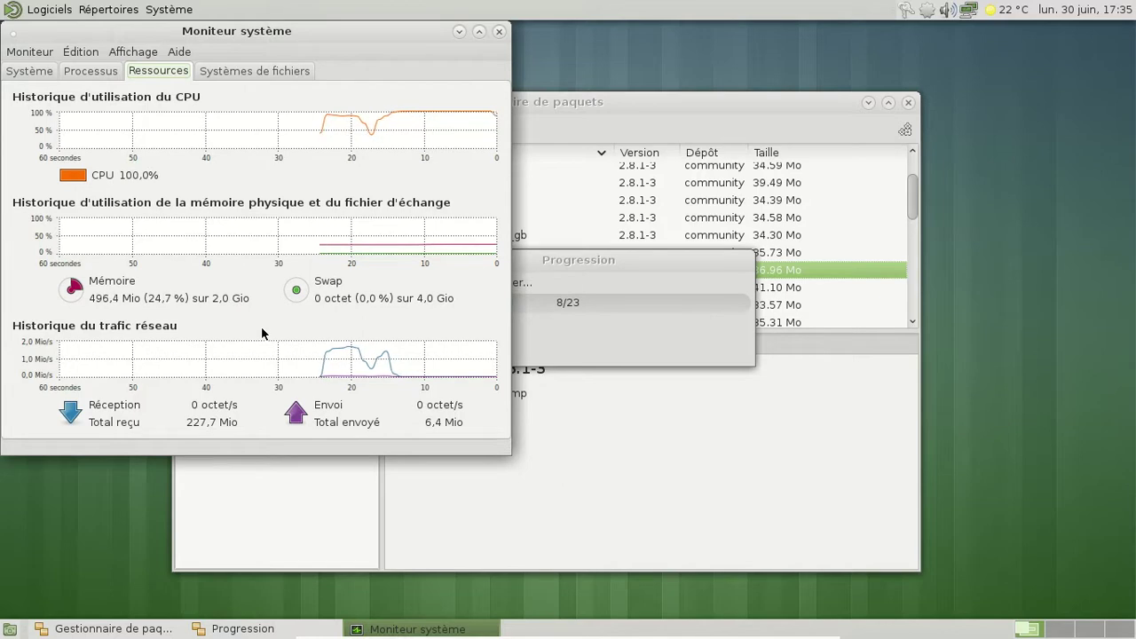
# - Review the details of the running package installation, and close the progress dialog and the package manager once it completes
pyautogui.click(559, 278)
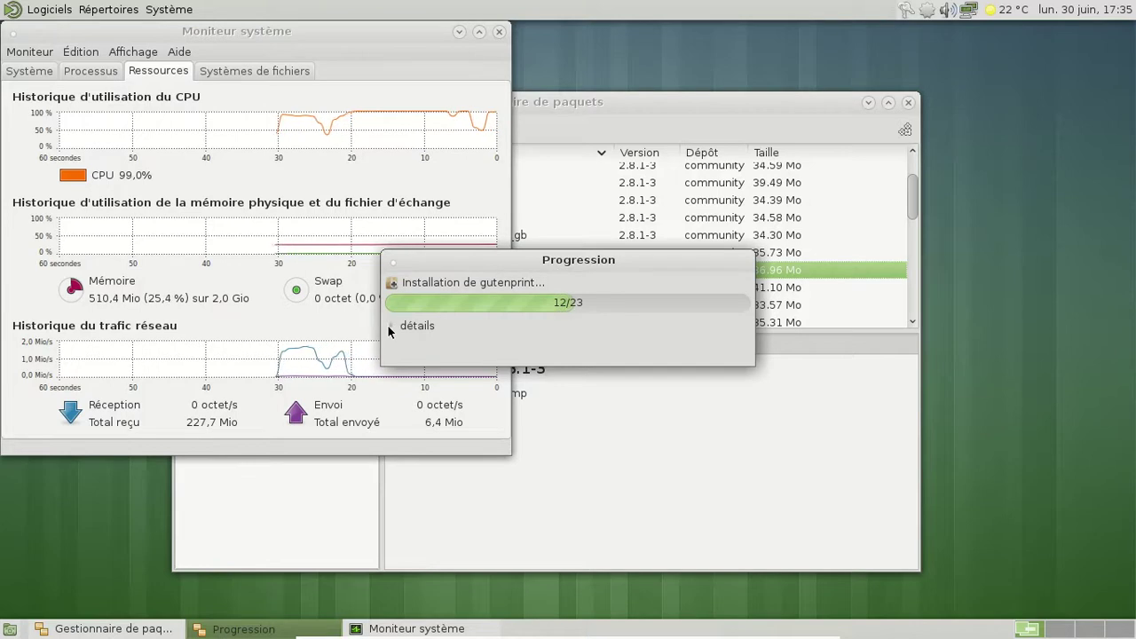
pyautogui.click(391, 326)
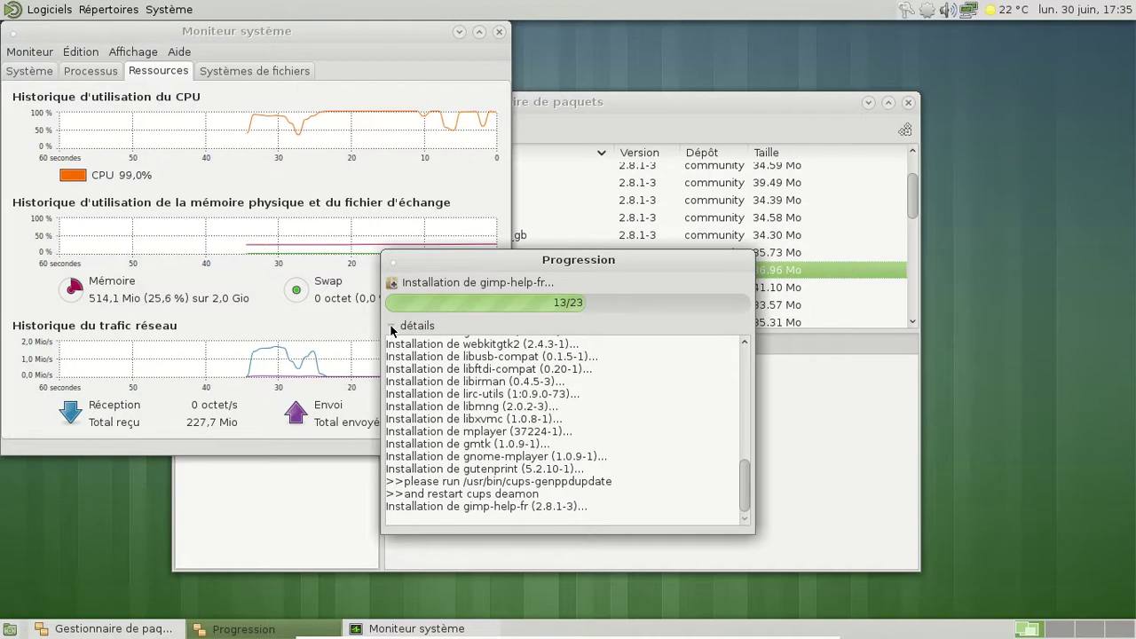
pyautogui.click(390, 326)
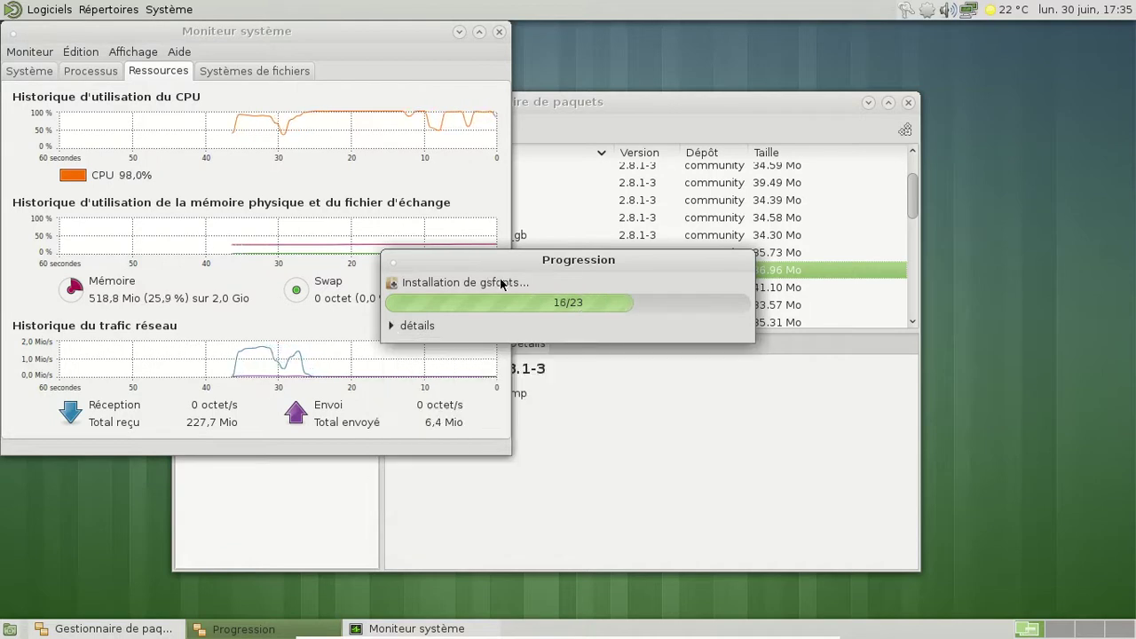
pyautogui.moveTo(495, 258); pyautogui.dragTo(639, 236)
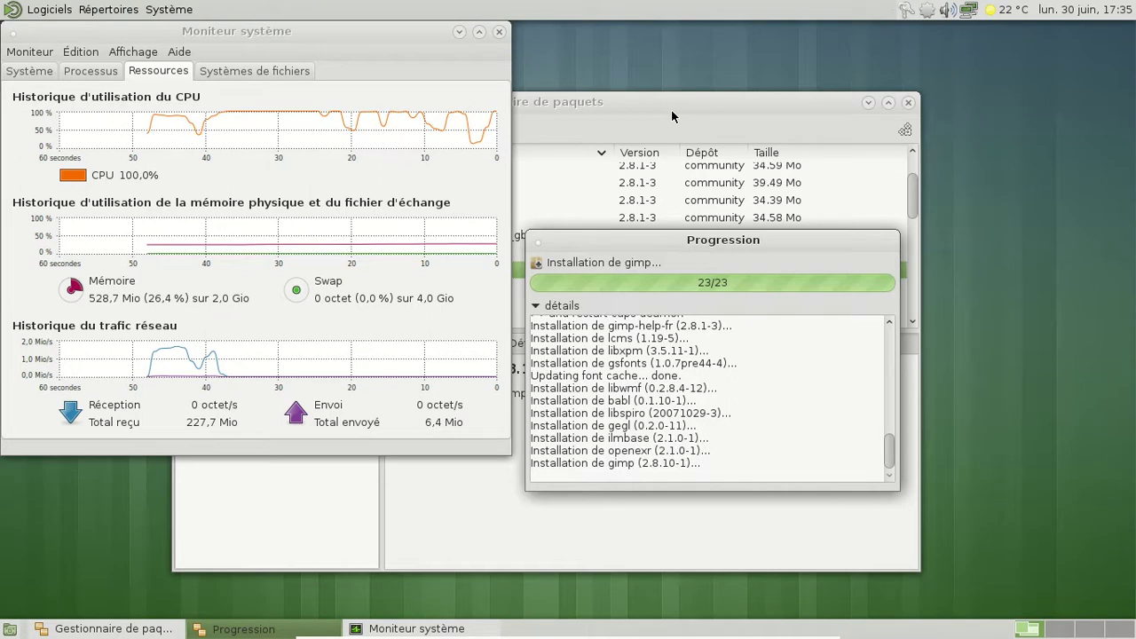
pyautogui.rightClick(671, 109)
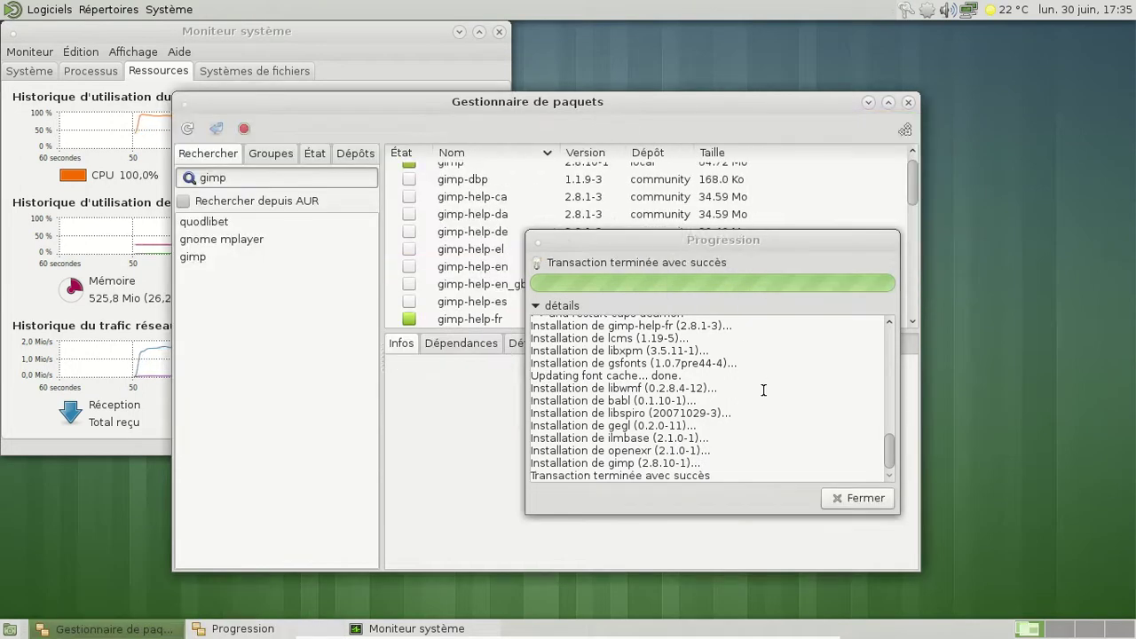
pyautogui.click(835, 500)
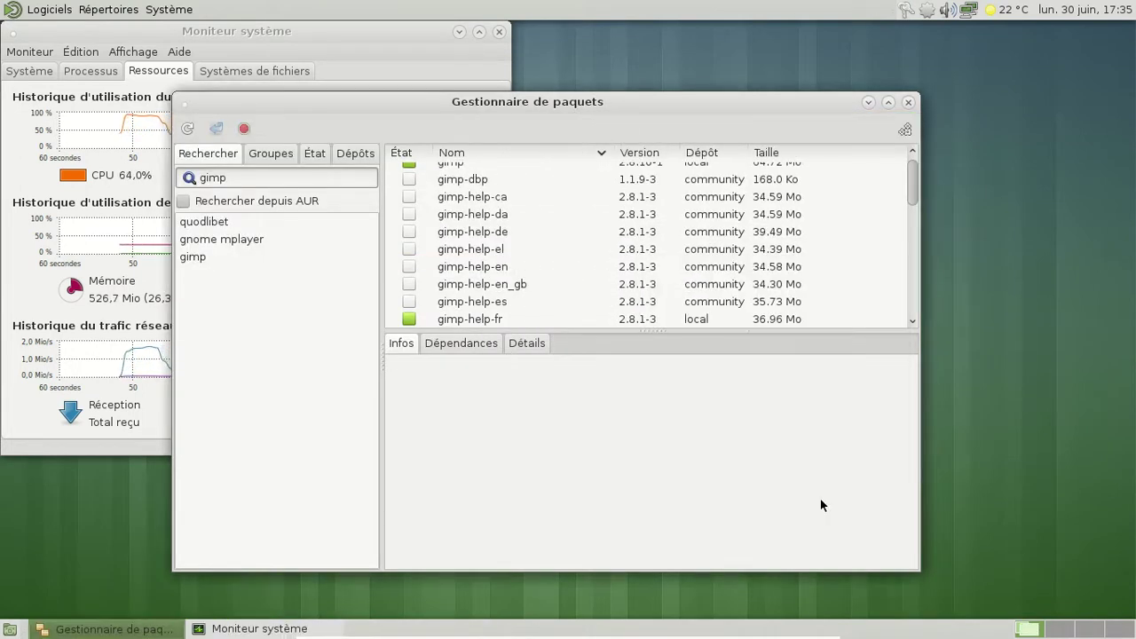
pyautogui.click(908, 102)
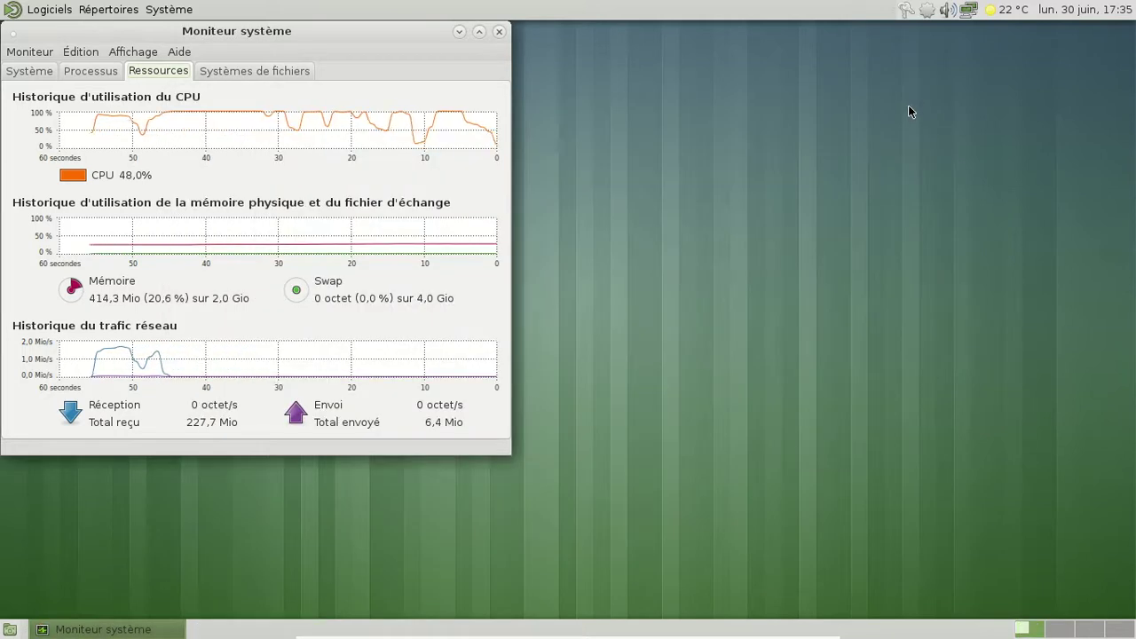
# - Move the system monitor aside, launch GNOME MPlayer to view its version information, and close the player
pyautogui.moveTo(240, 33); pyautogui.dragTo(484, 60)
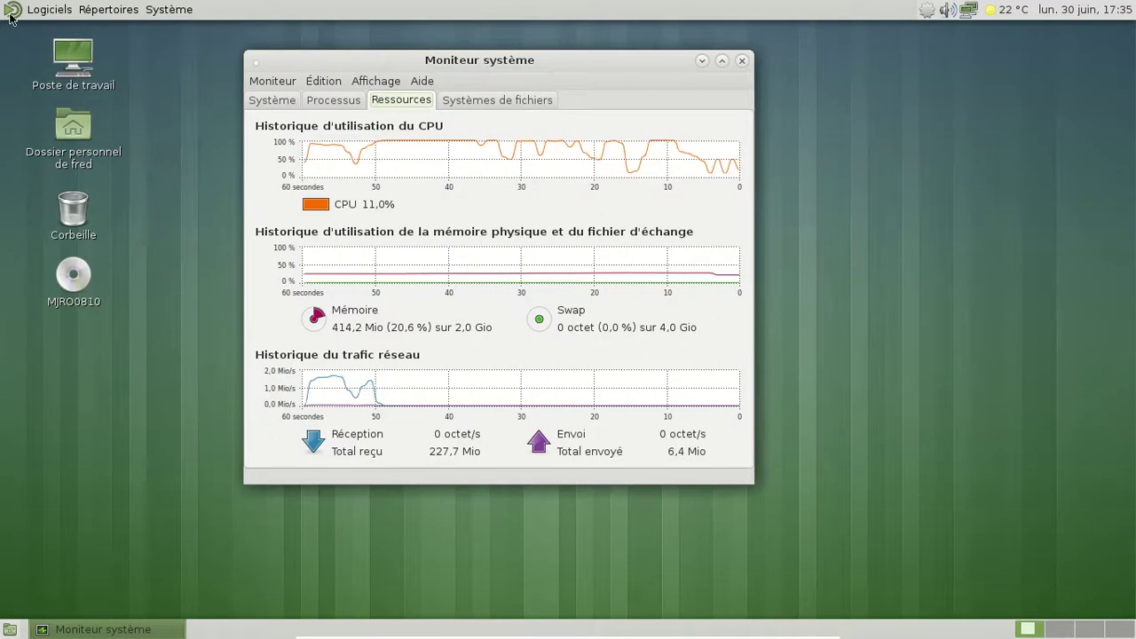
pyautogui.click(48, 9)
pyautogui.moveTo(82, 165)
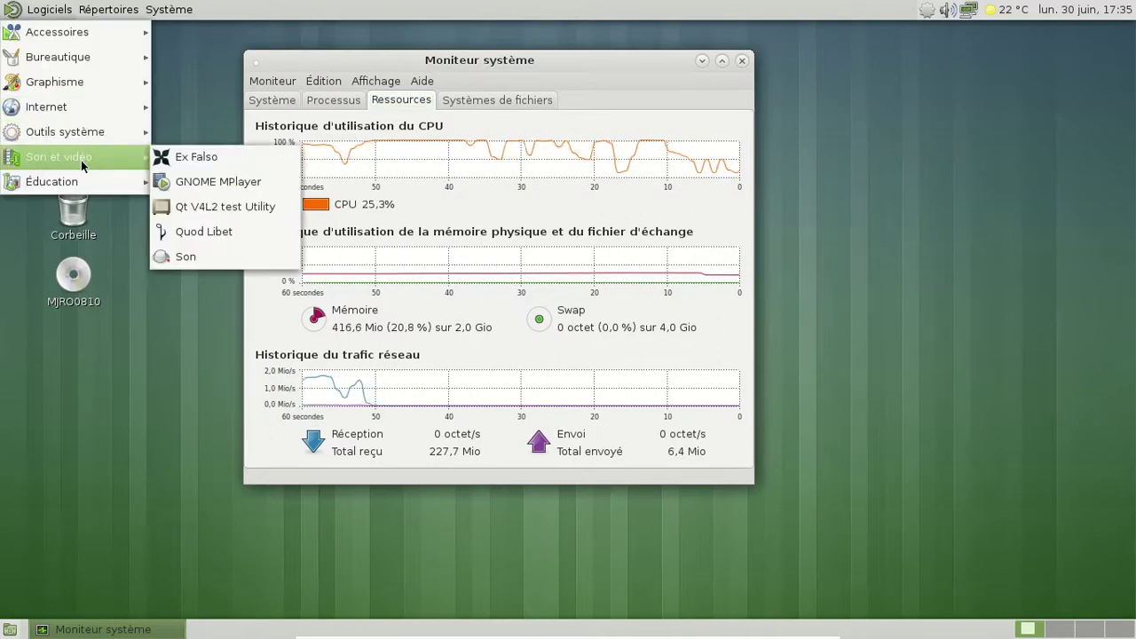
pyautogui.click(182, 186)
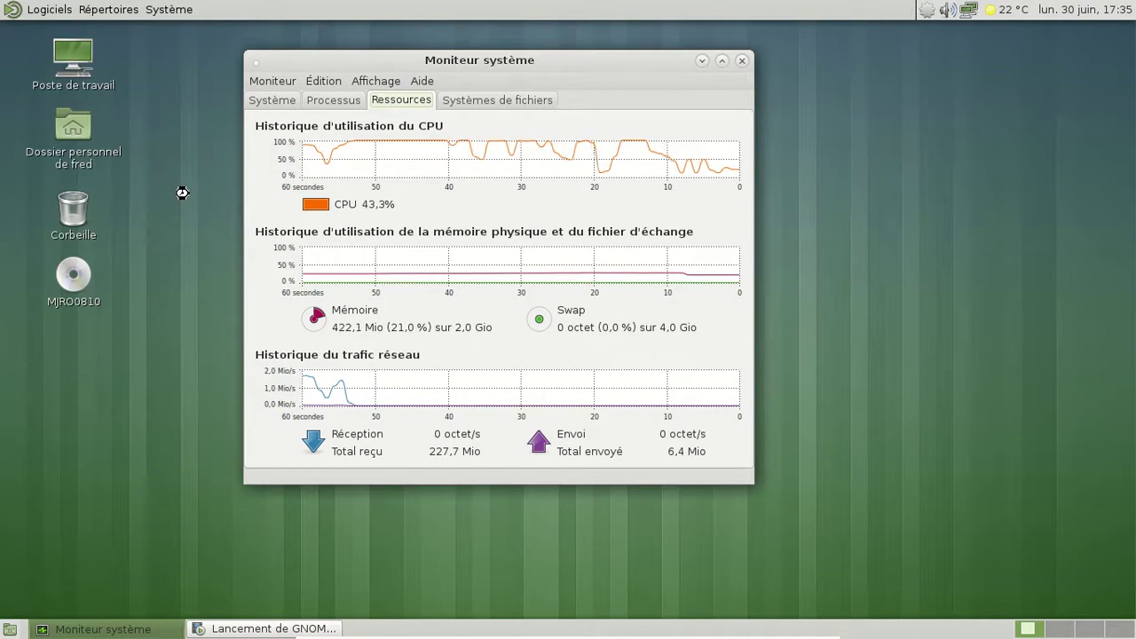
pyautogui.click(136, 52)
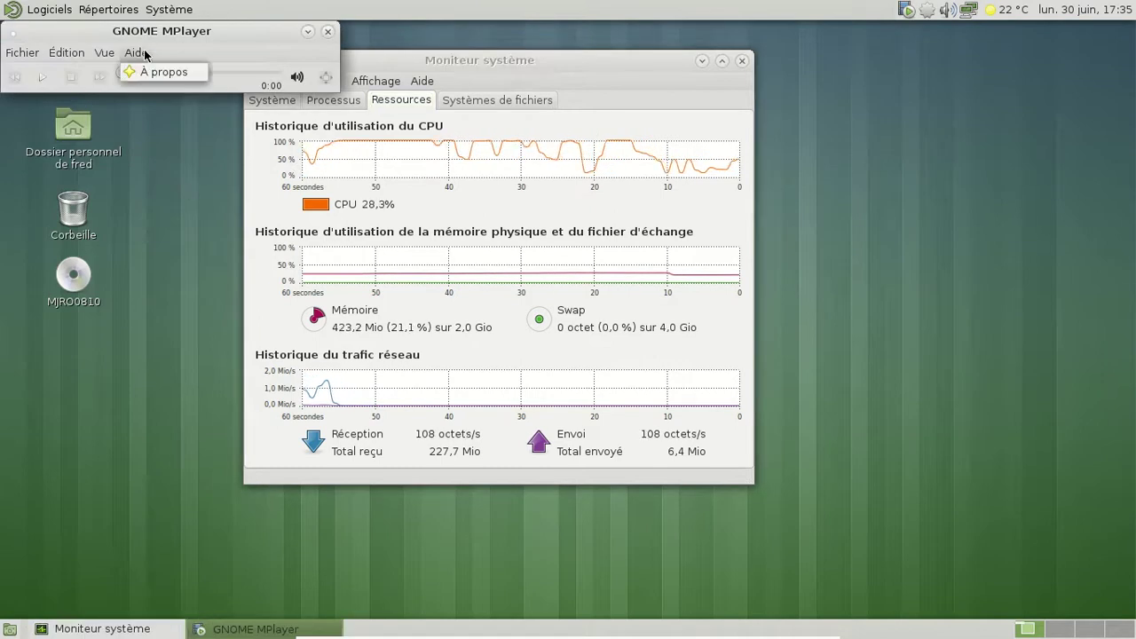
pyautogui.click(151, 75)
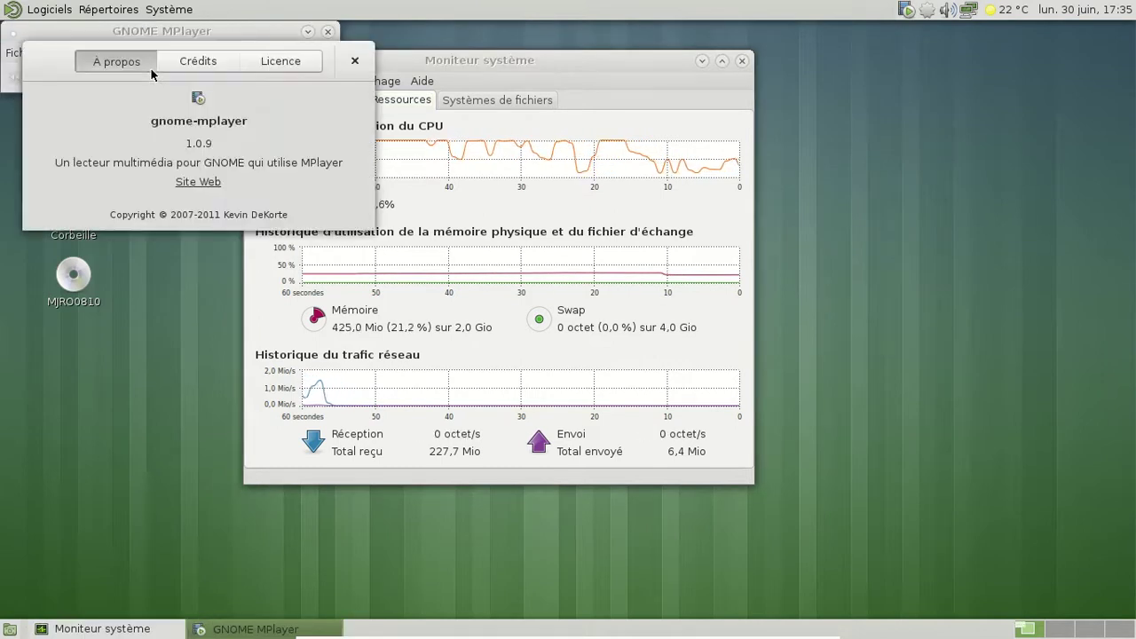
pyautogui.click(355, 61)
pyautogui.click(326, 33)
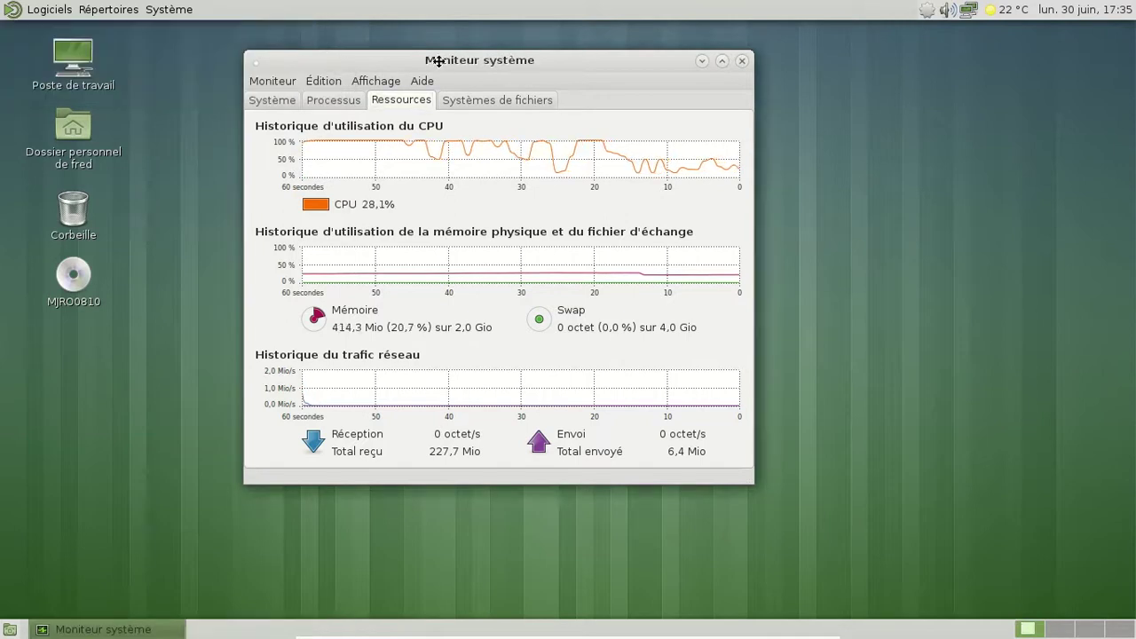
# - Move the system monitor window further aside and launch the GIMP image editor
pyautogui.moveTo(439, 64); pyautogui.dragTo(501, 73)
pyautogui.click(55, 13)
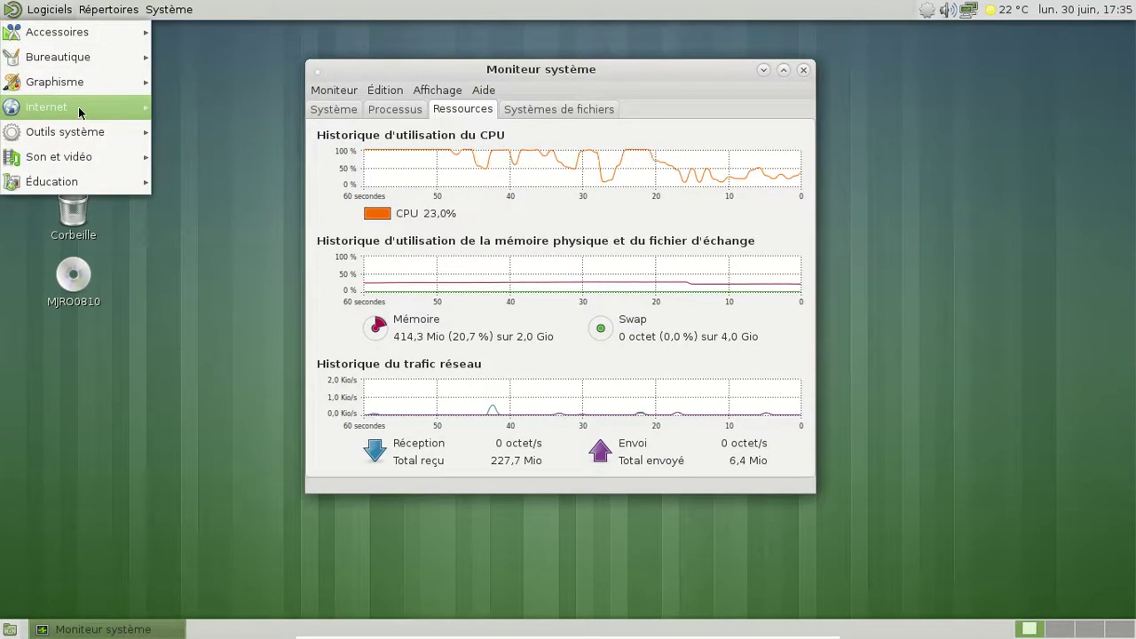
pyautogui.moveTo(82, 55)
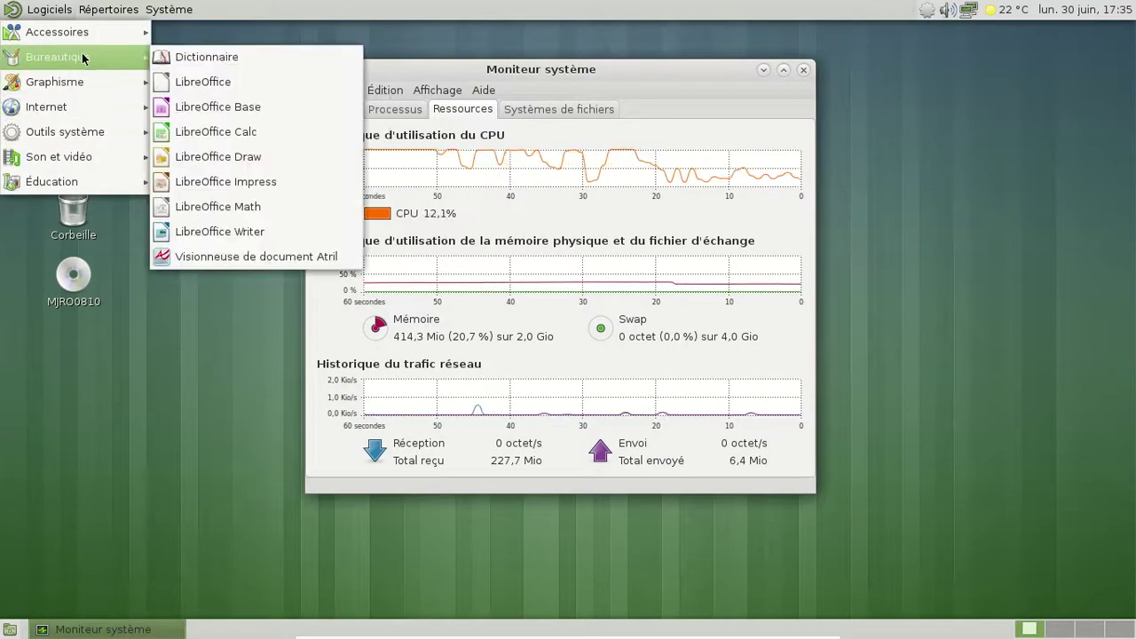
pyautogui.moveTo(82, 80)
pyautogui.click(205, 129)
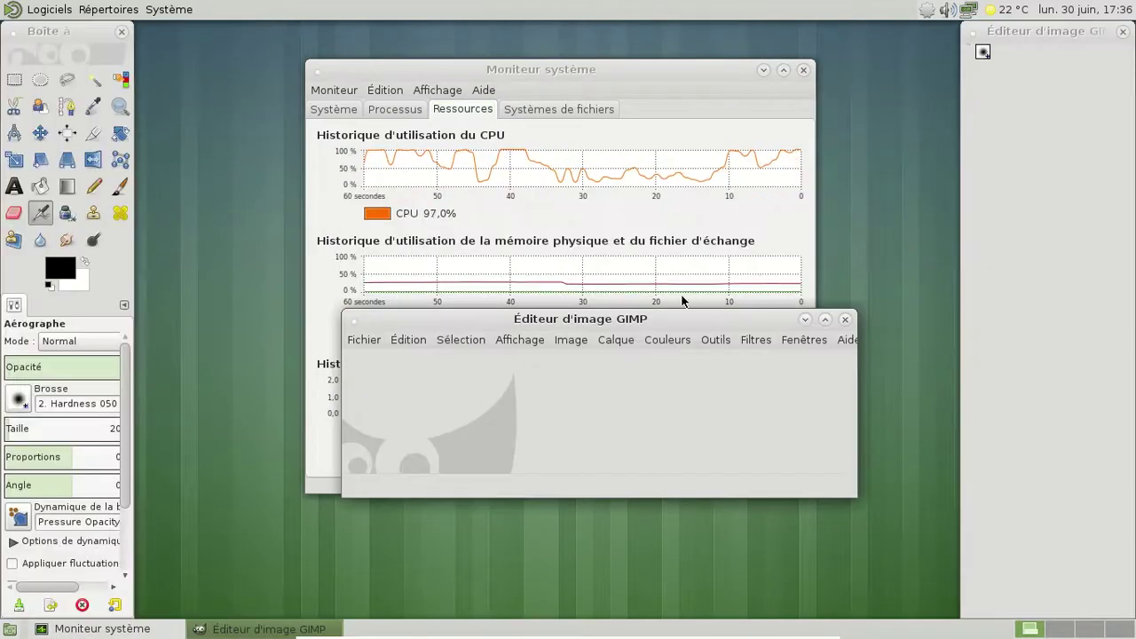
# - Switch GIMP to single-window mode
pyautogui.click(821, 341)
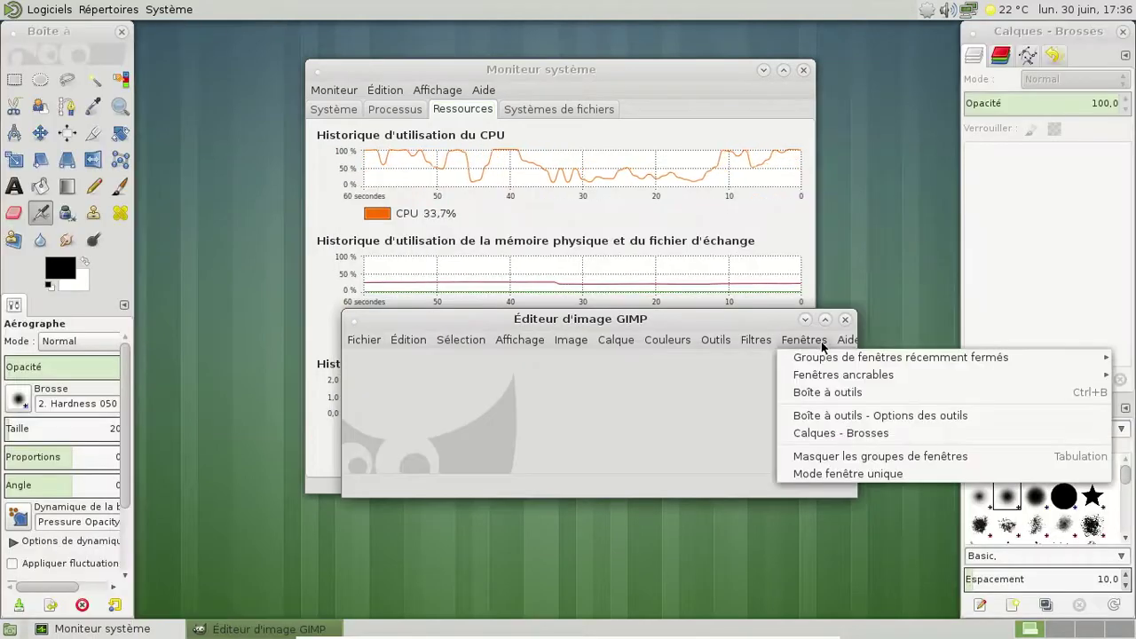
pyautogui.click(869, 475)
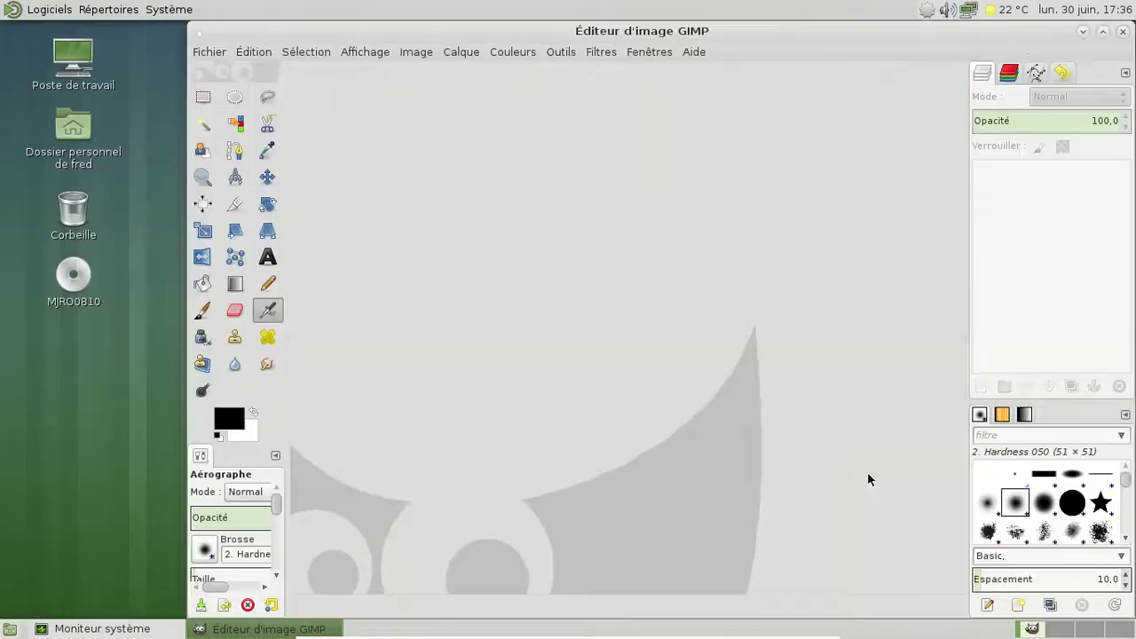
# - View GIMP's version information, dismiss it and close GIMP
pyautogui.click(693, 53)
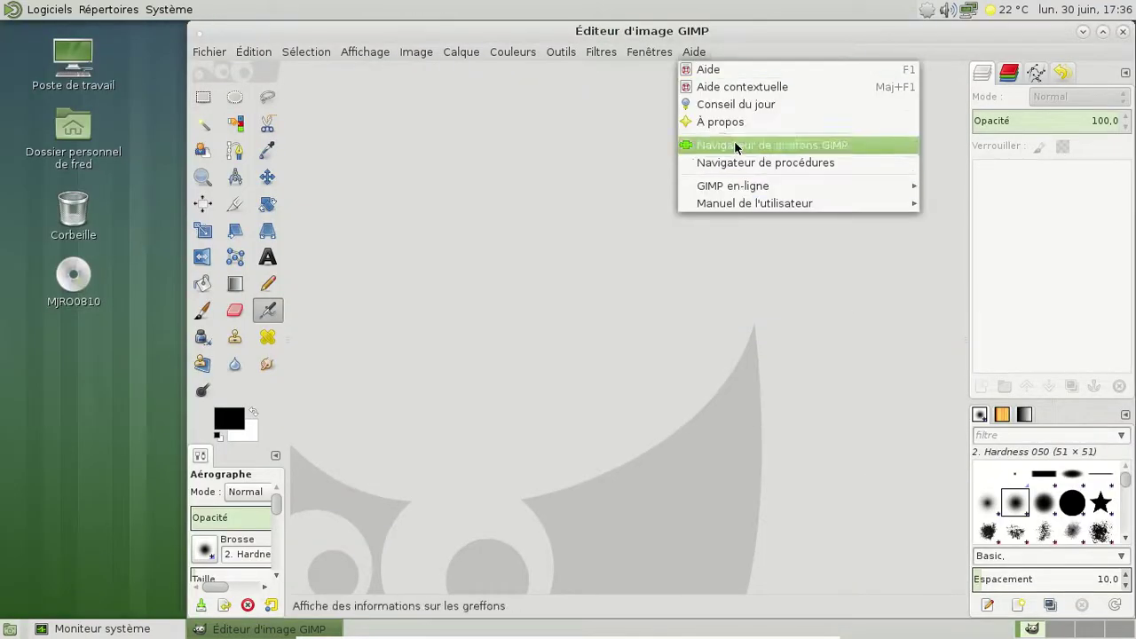
pyautogui.click(730, 120)
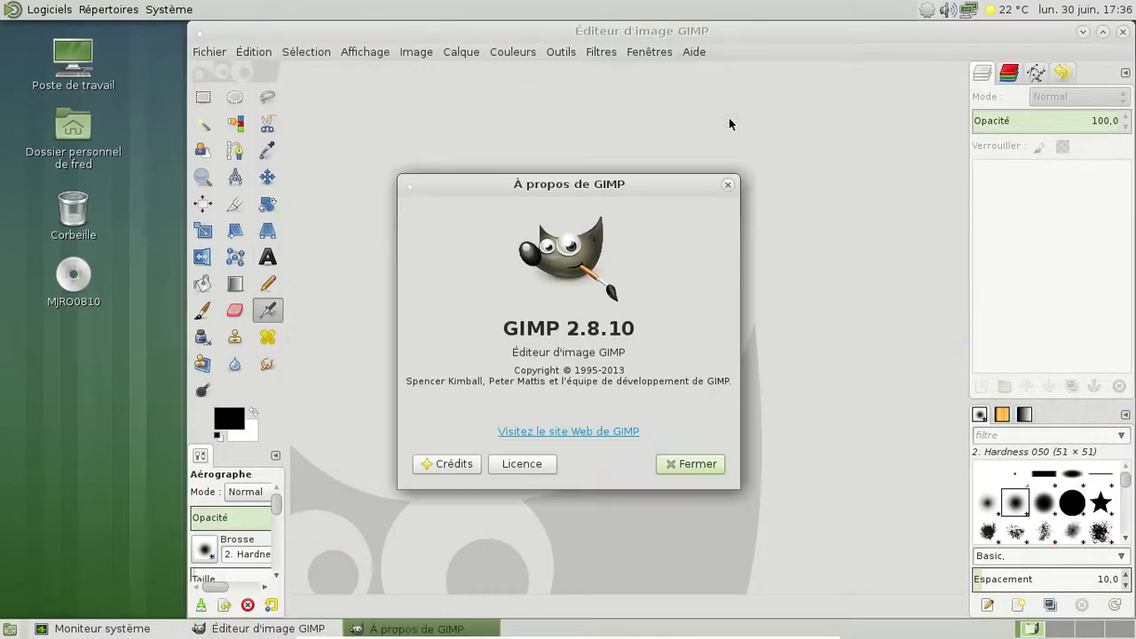
pyautogui.click(715, 465)
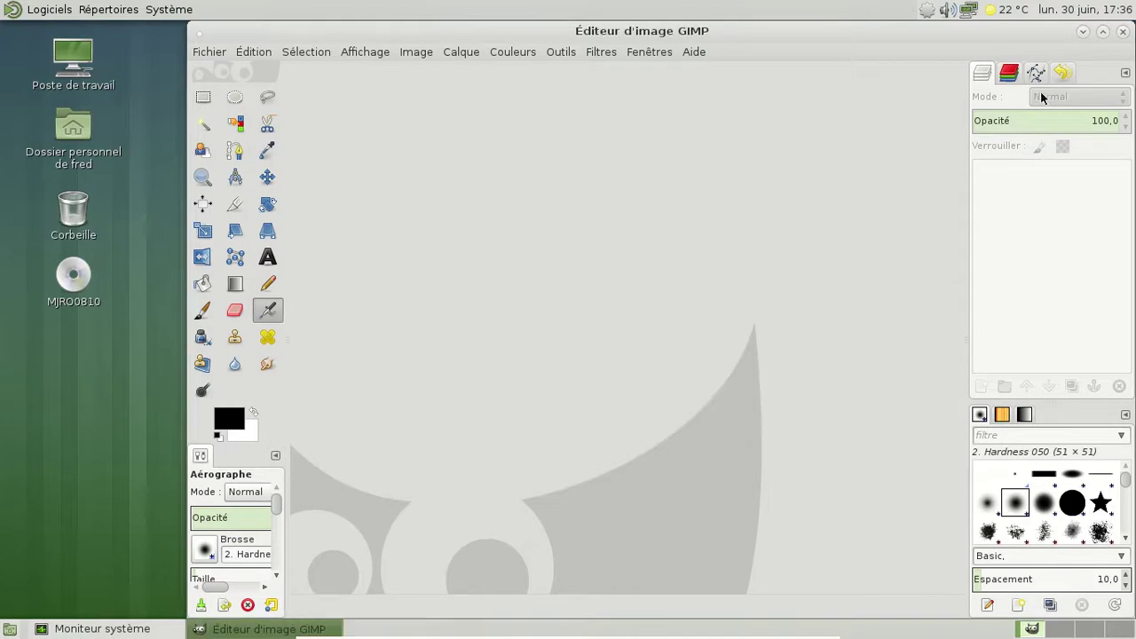
pyautogui.click(1120, 31)
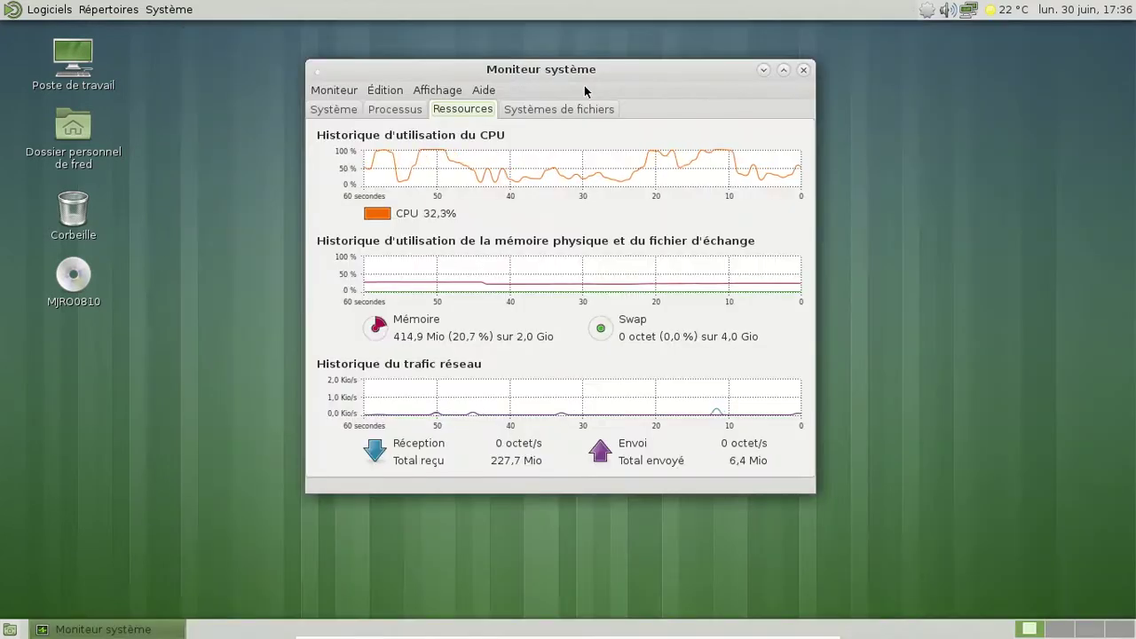
# - Review the system monitor's file systems, resources, processes and system information pages, and close the monitor
pyautogui.click(538, 111)
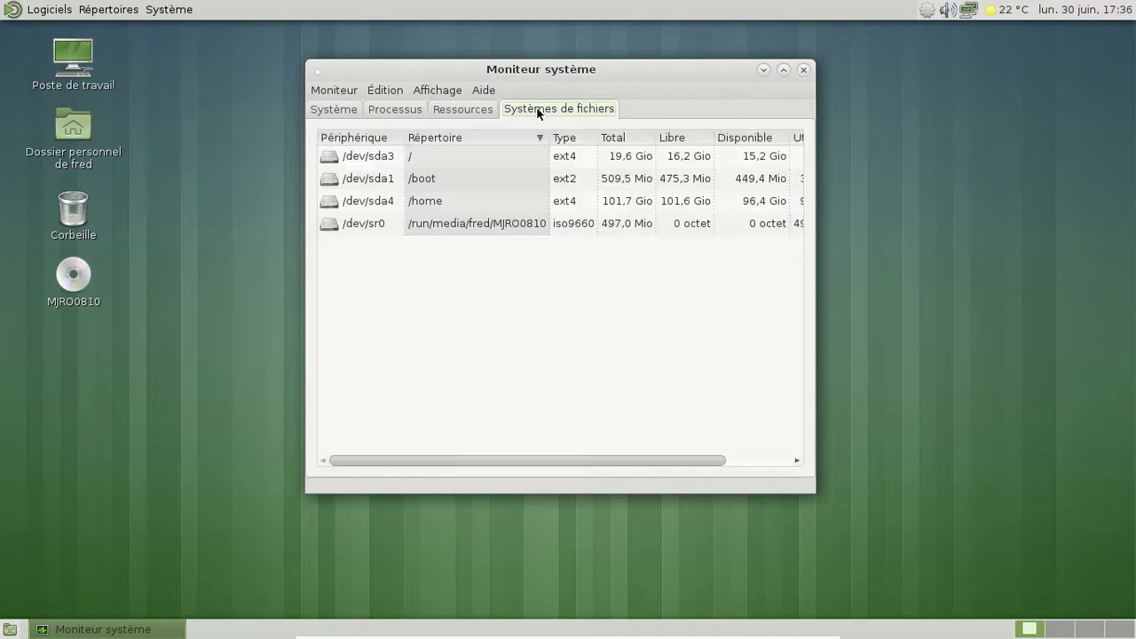
pyautogui.click(468, 109)
pyautogui.click(406, 109)
pyautogui.click(334, 111)
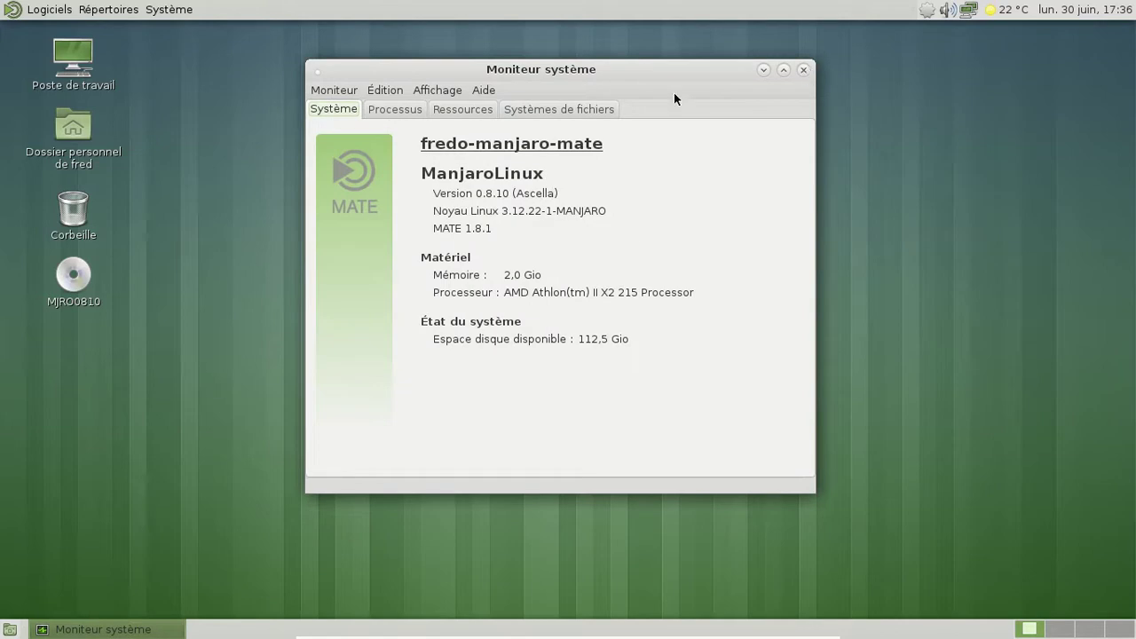
pyautogui.click(803, 70)
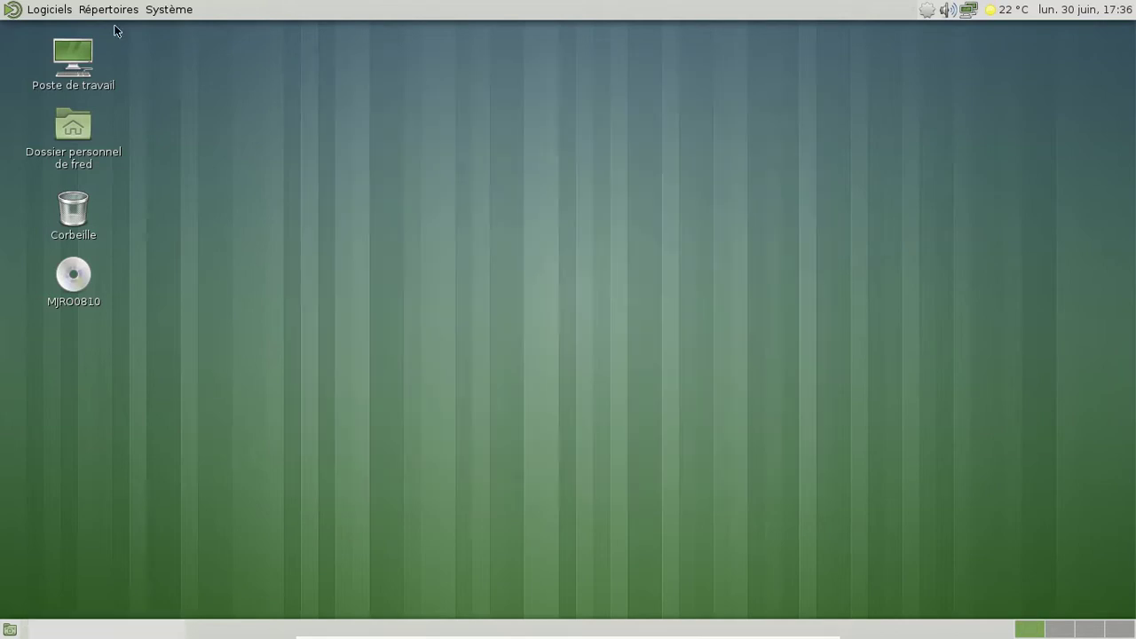
# - Launch the MATE terminal from the system tools
pyautogui.click(63, 11)
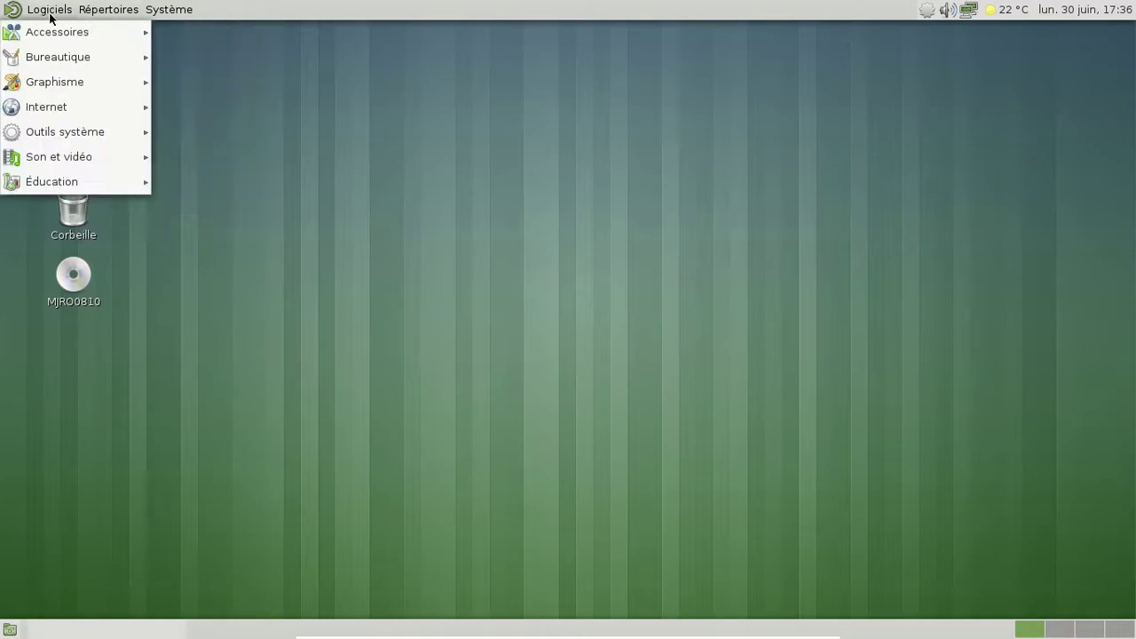
pyautogui.moveTo(56, 34)
pyautogui.moveTo(111, 108)
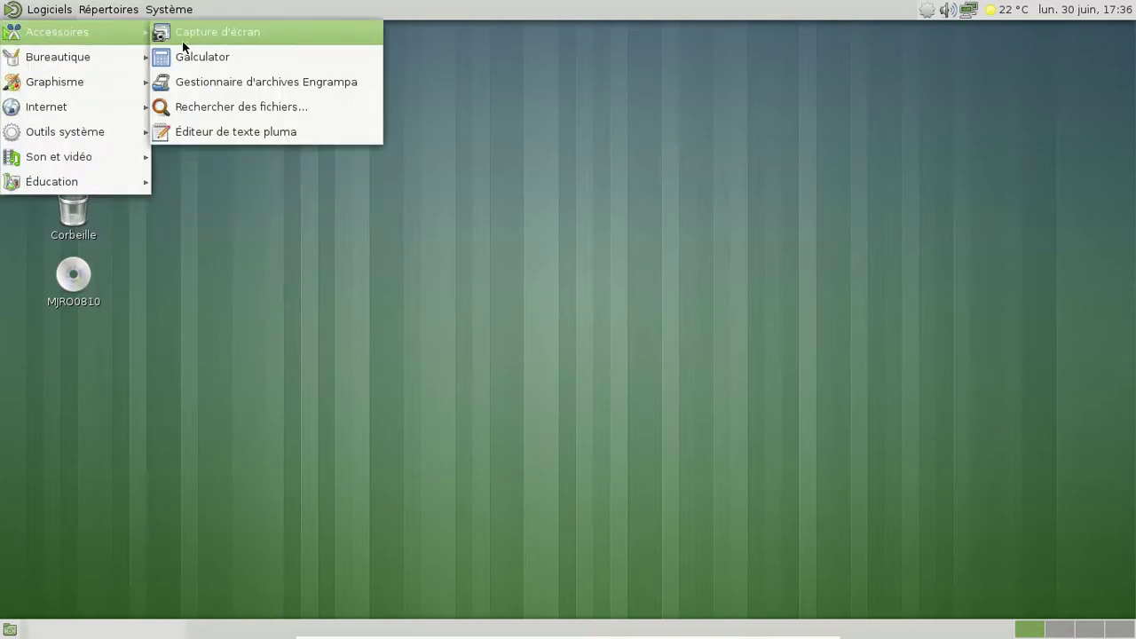
pyautogui.moveTo(131, 59)
pyautogui.moveTo(100, 135)
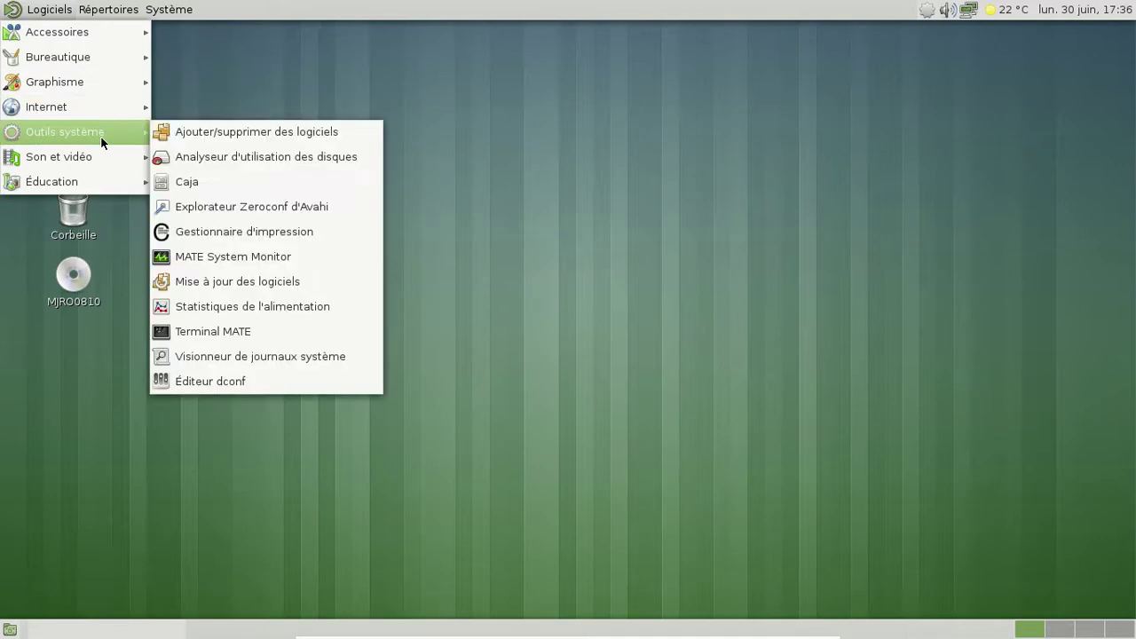
pyautogui.click(225, 327)
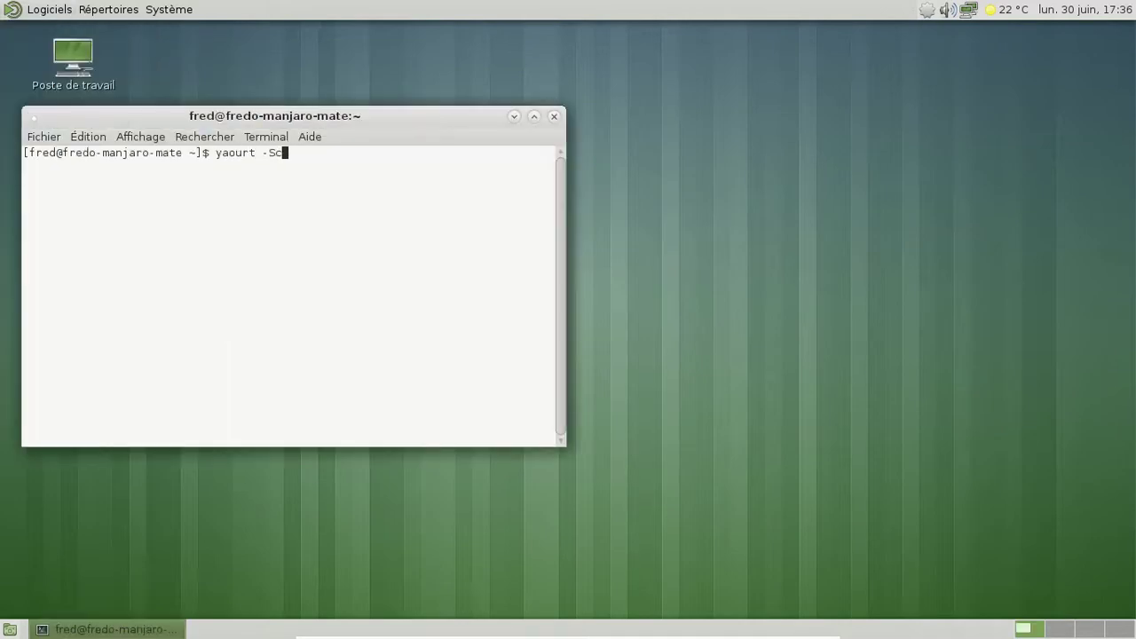
# - Clear all cached packages and unused repositories with yaourt -Scc, supplying the account password and answering o to both questions, and exit the terminal
pyautogui.write('yaourt -Scc')
pyautogui.press('Return')
pyautogui.write('o')
pyautogui.press('Return')
pyautogui.write('o')
pyautogui.press('Return')
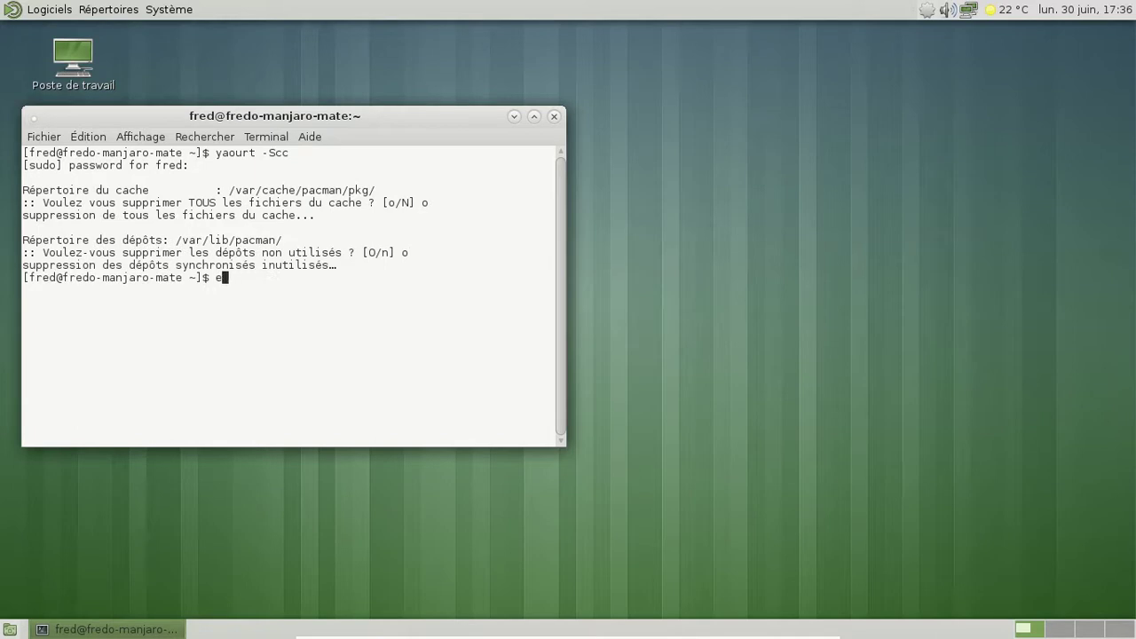
pyautogui.write('exit')
pyautogui.press('Return')
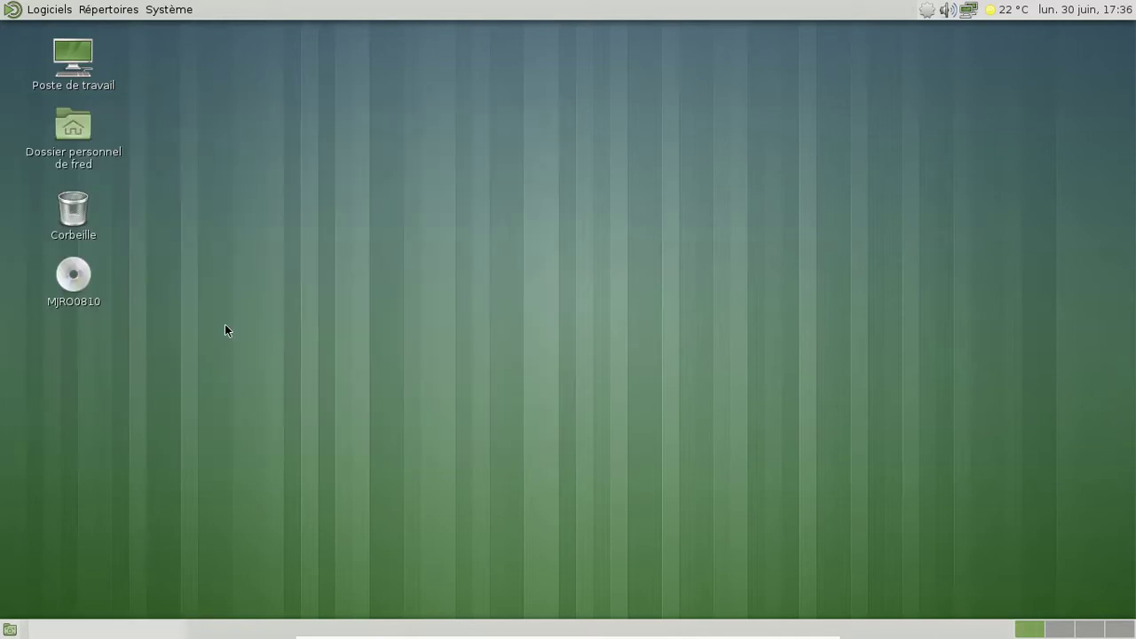
# - Launch the disk usage analyzer to examine the total file system capacity and usage, and close it
pyautogui.click(167, 11)
pyautogui.moveTo(196, 31)
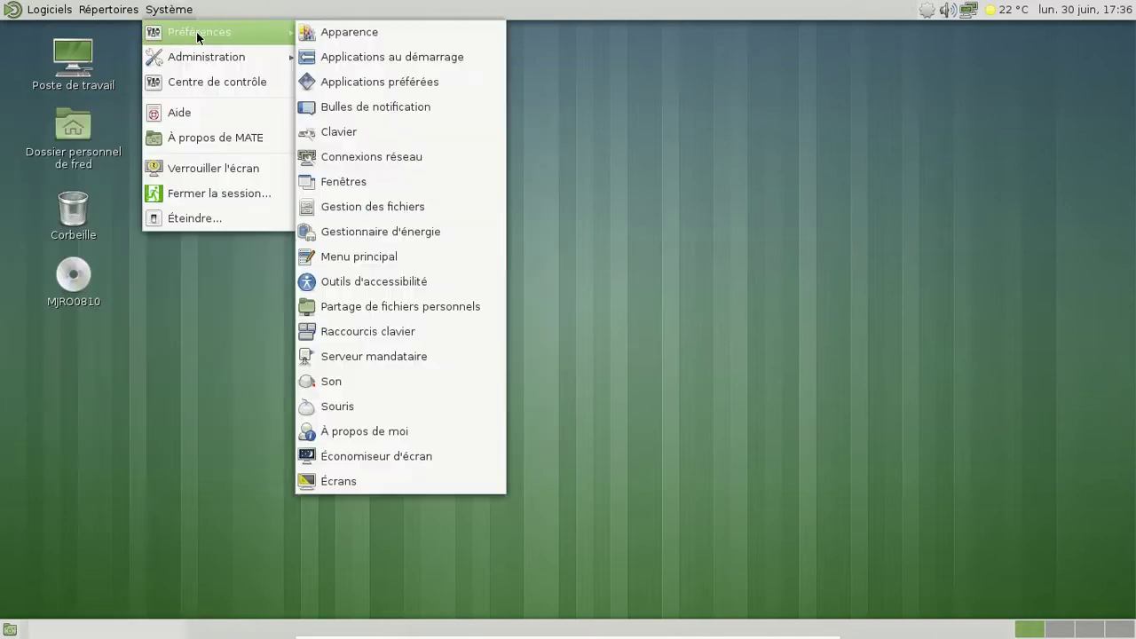
pyautogui.moveTo(49, 9)
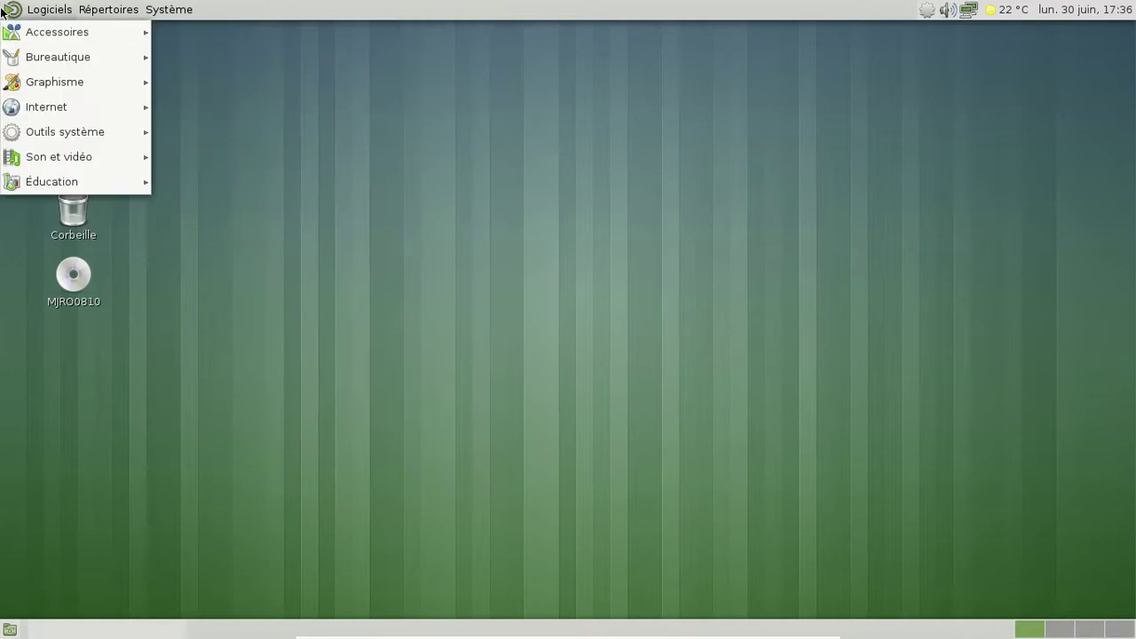
pyautogui.moveTo(56, 131)
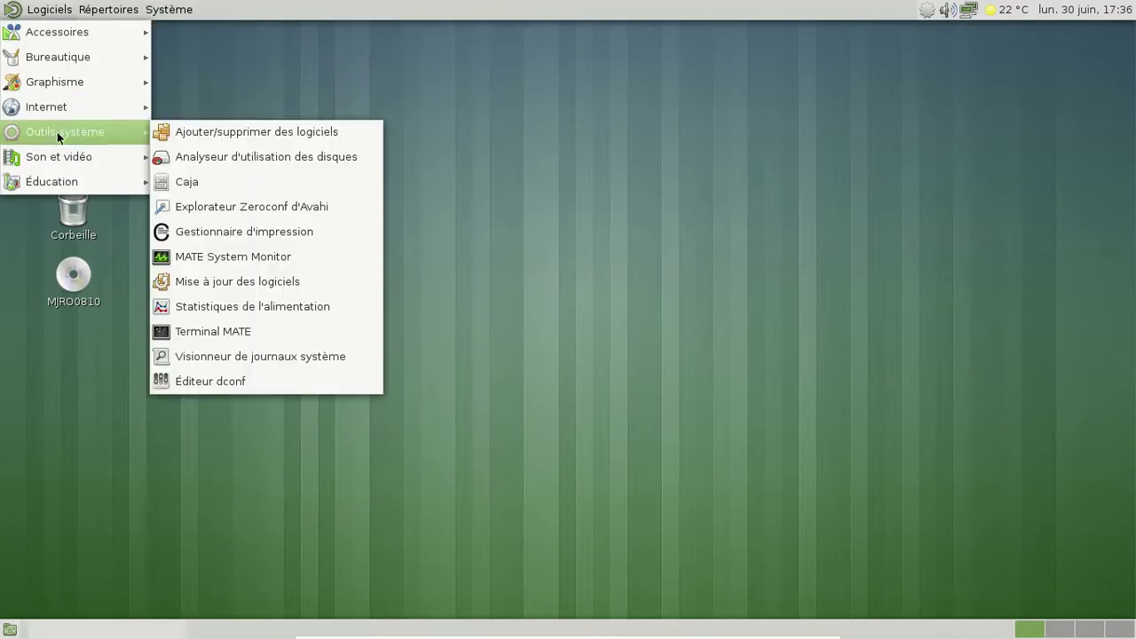
pyautogui.click(254, 154)
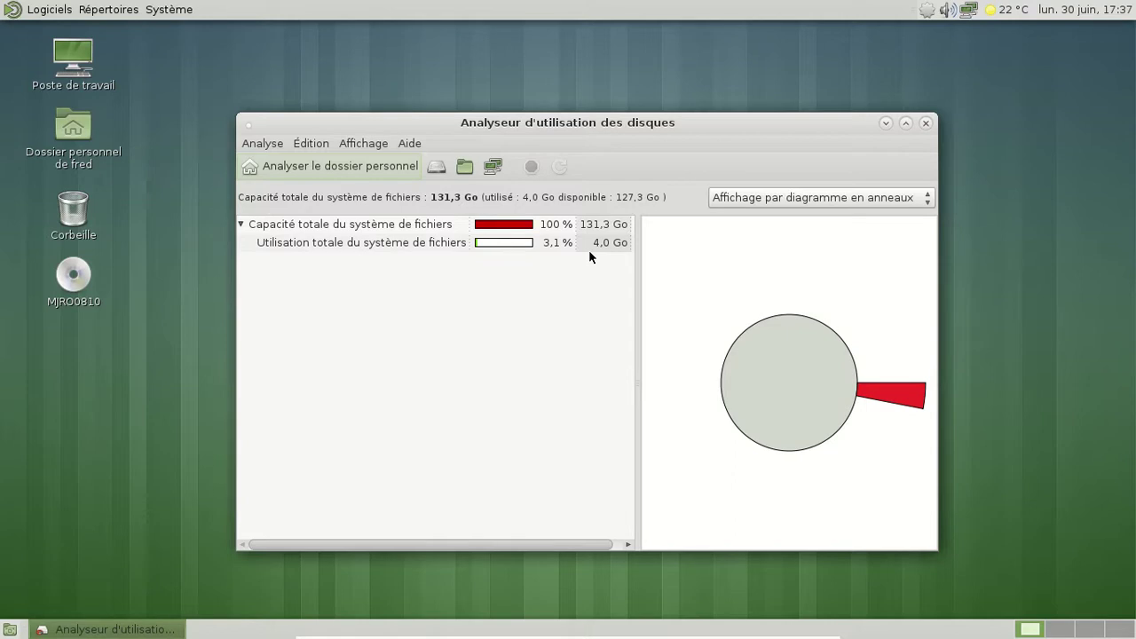
pyautogui.click(925, 123)
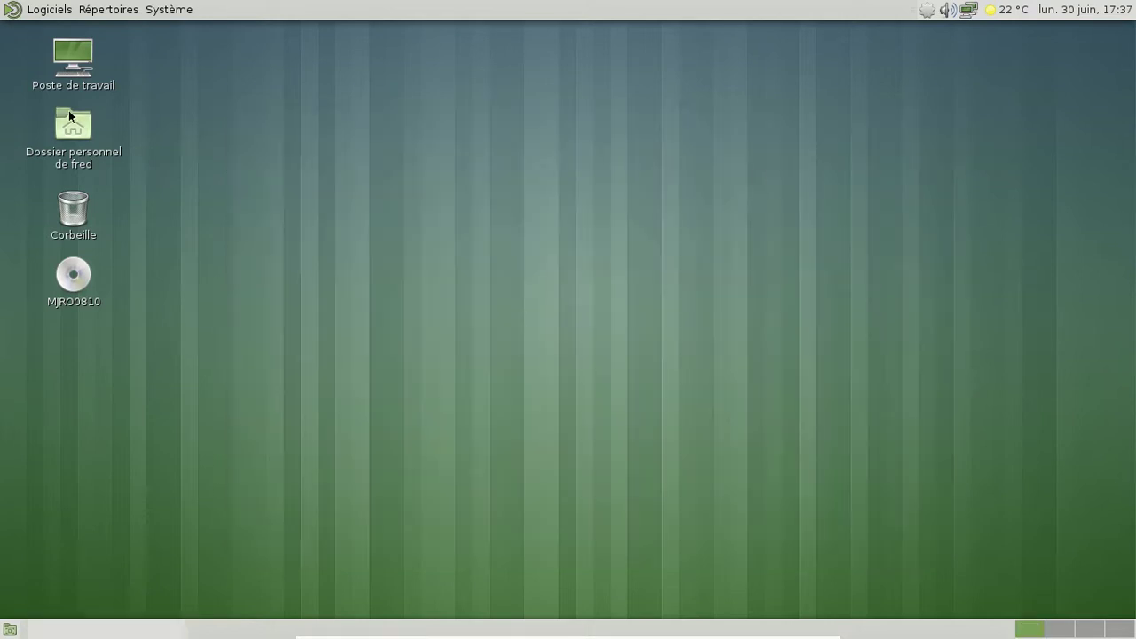
pyautogui.click(46, 9)
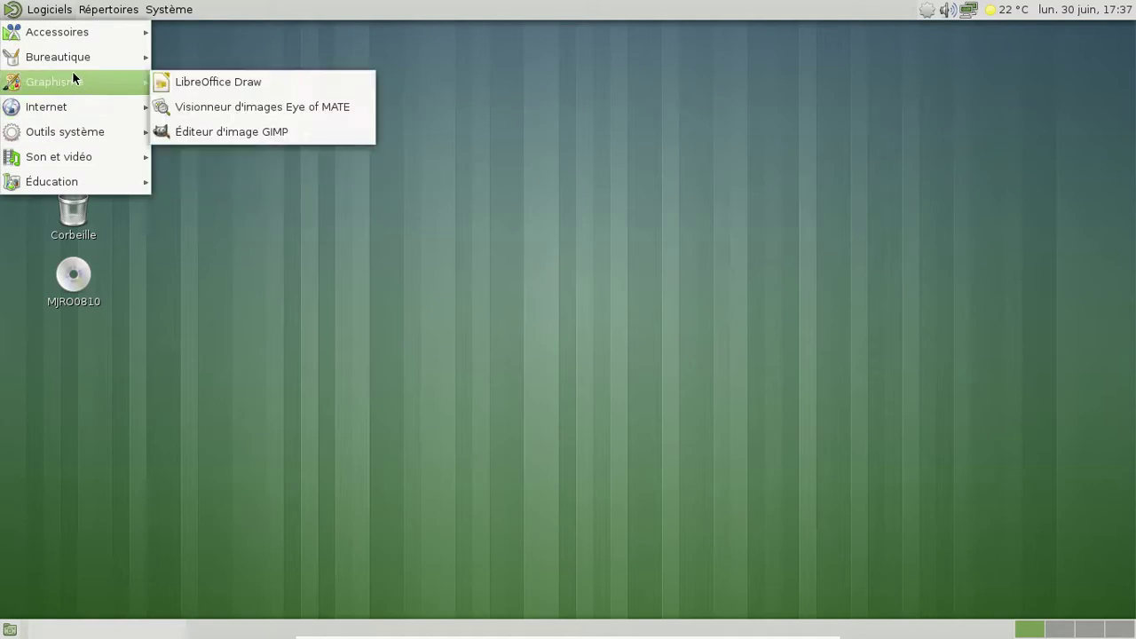
pyautogui.moveTo(78, 178)
pyautogui.moveTo(77, 133)
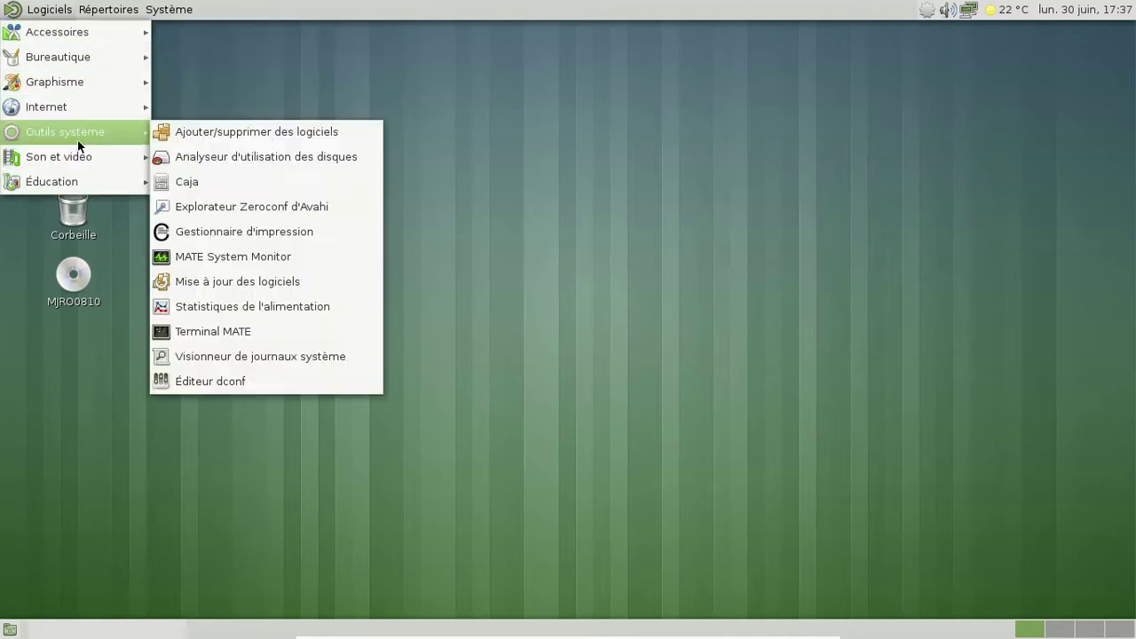
pyautogui.click(546, 95)
# - Shut down the Manjaro MATE virtual machine and return to the host desktop
pyautogui.click(189, 14)
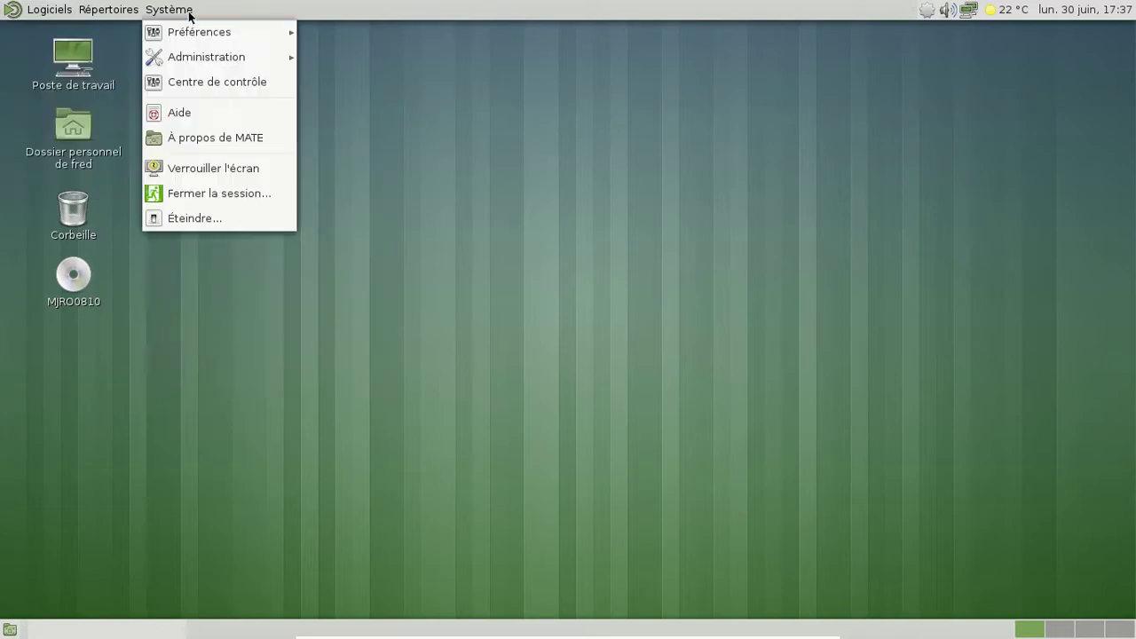
pyautogui.click(231, 219)
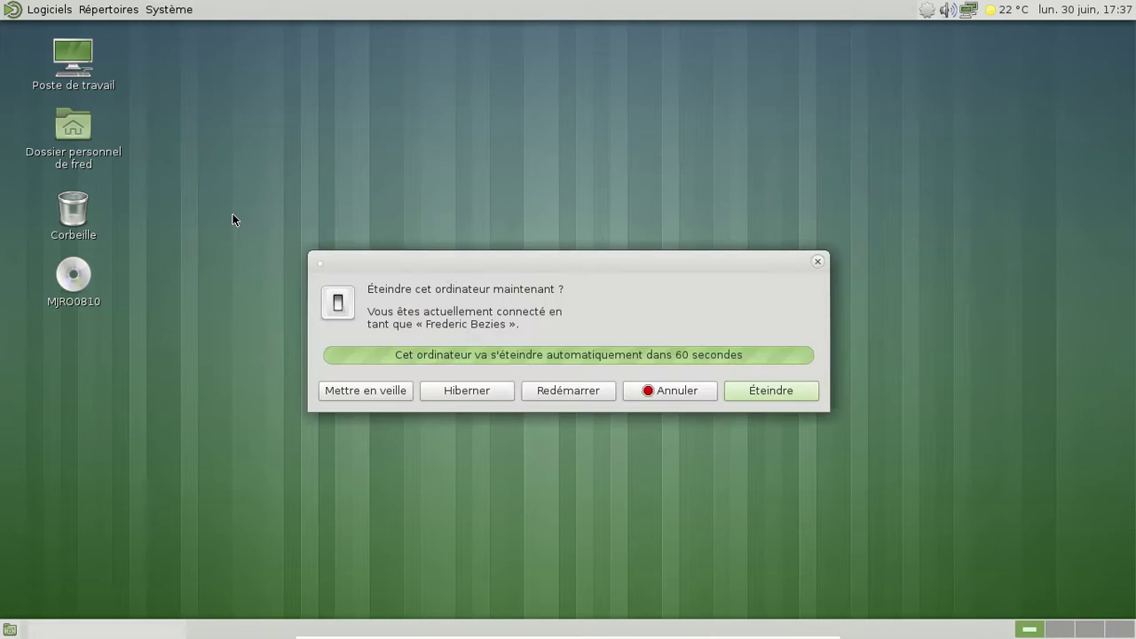
pyautogui.click(791, 397)
pyautogui.hotkey('ctrl', 'f')
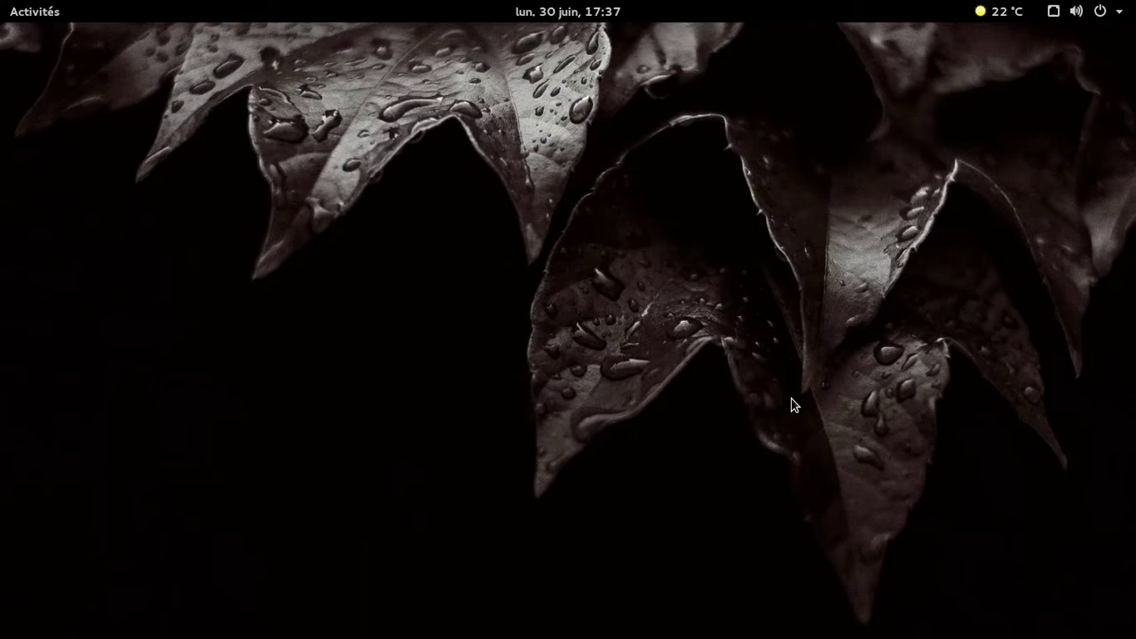
# - Bring up the screen recorder's options on the host desktop to end the recording
pyautogui.moveTo(4, 3)
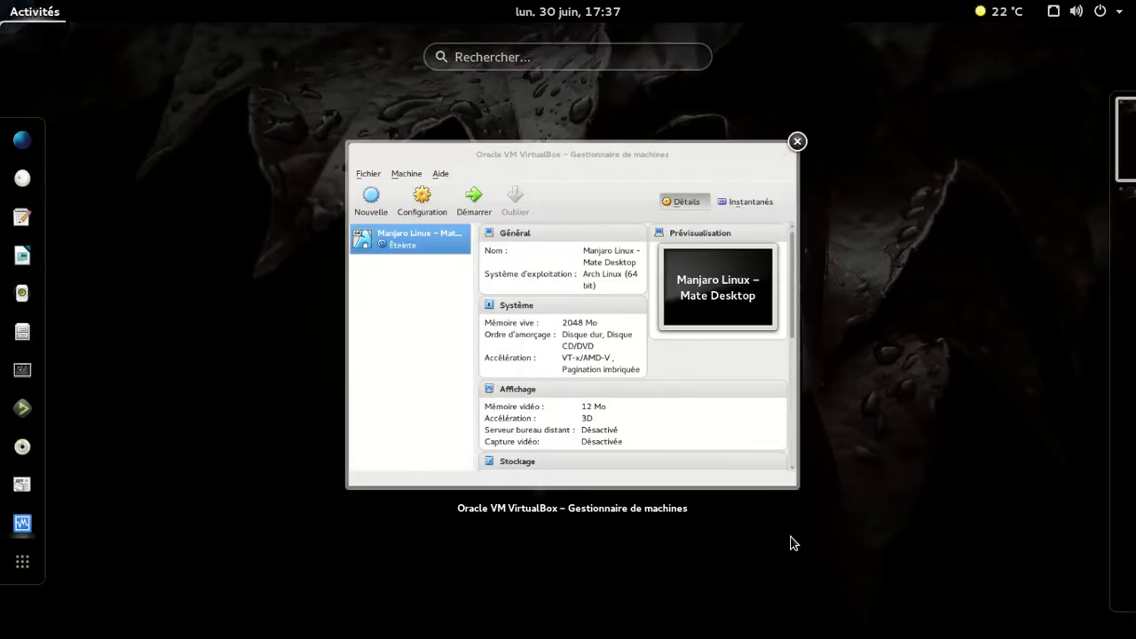
pyautogui.press('super+m')
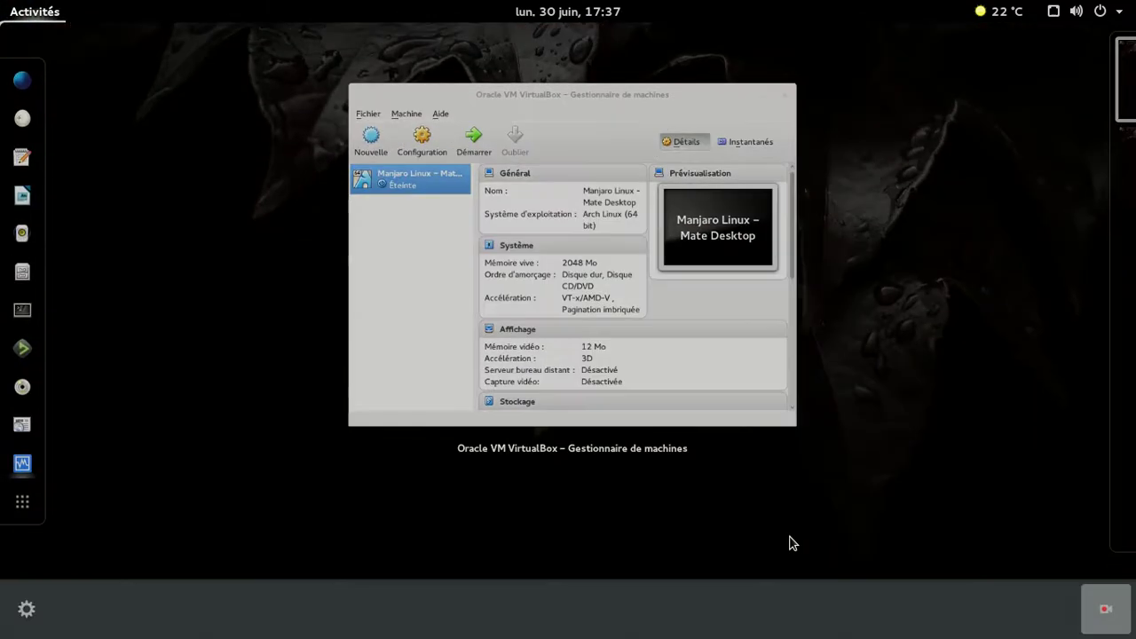
pyautogui.click(1093, 617)
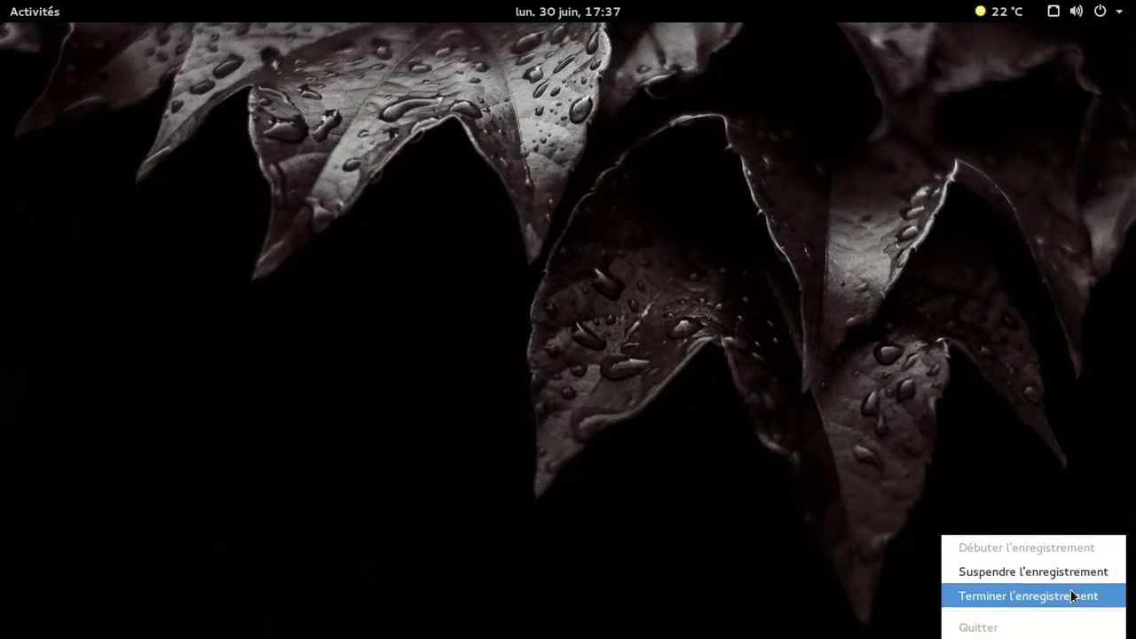